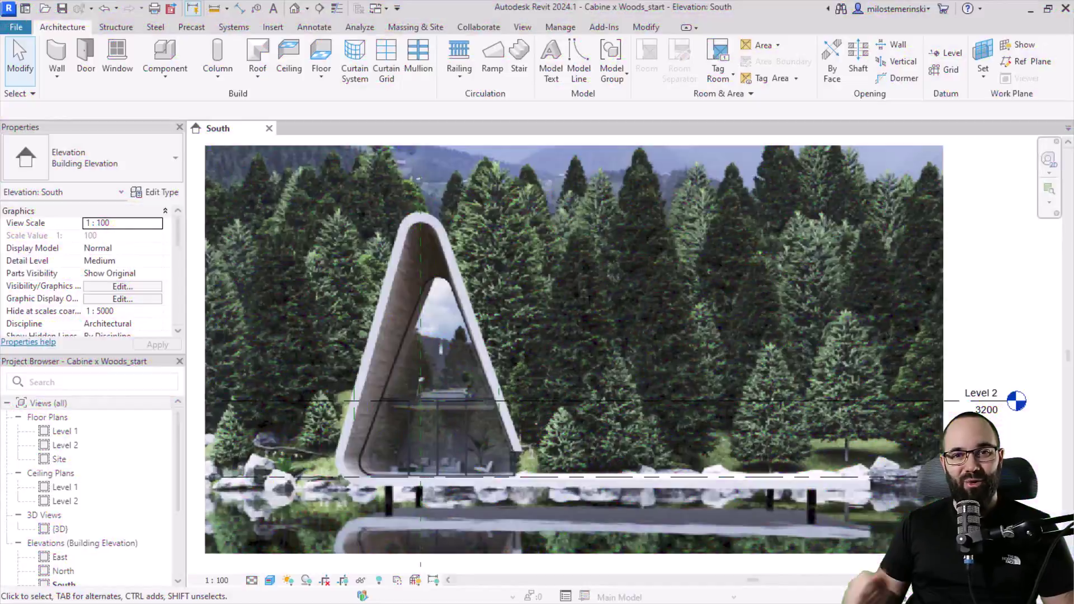
# Inspect the reference image, Level 2 line and Roof Axis plane, then recentre the elevation
pyautogui.click(268, 193)
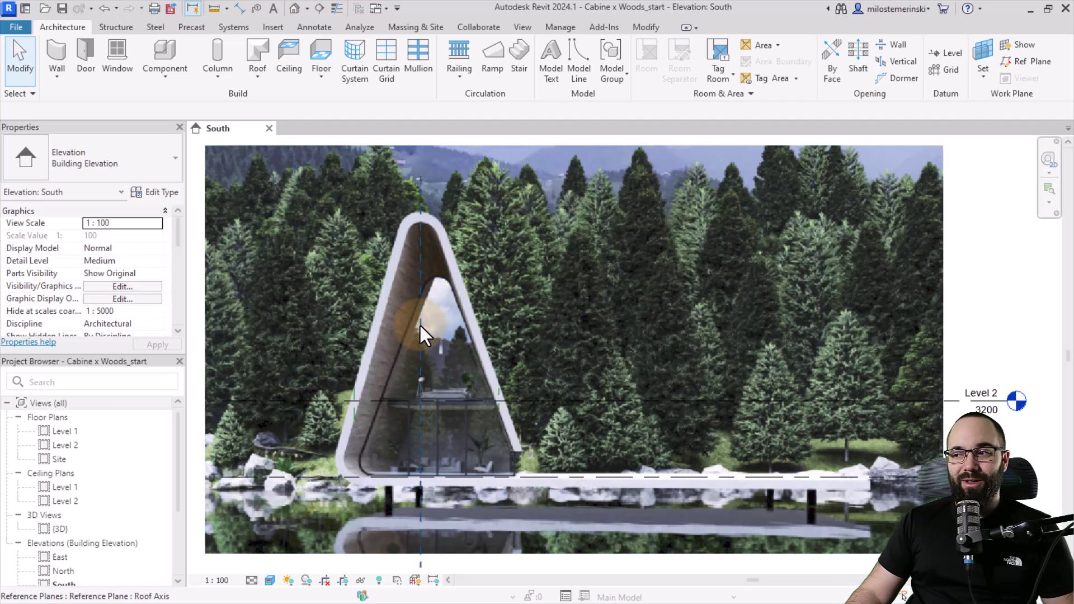
pyautogui.scroll(-1, 403, 312)
pyautogui.click(395, 388)
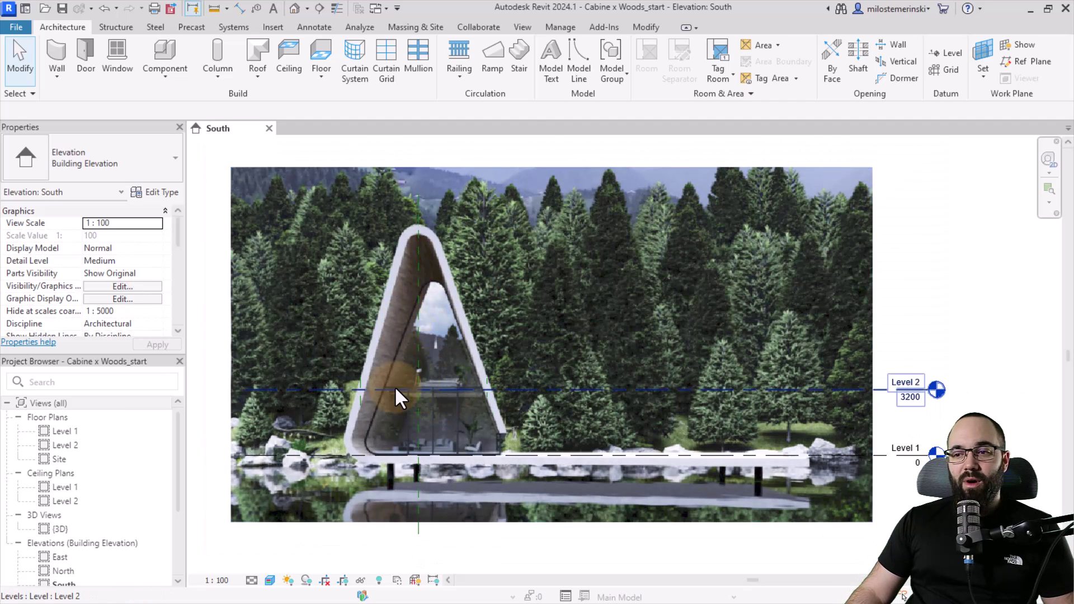
pyautogui.scroll(3, 391, 453)
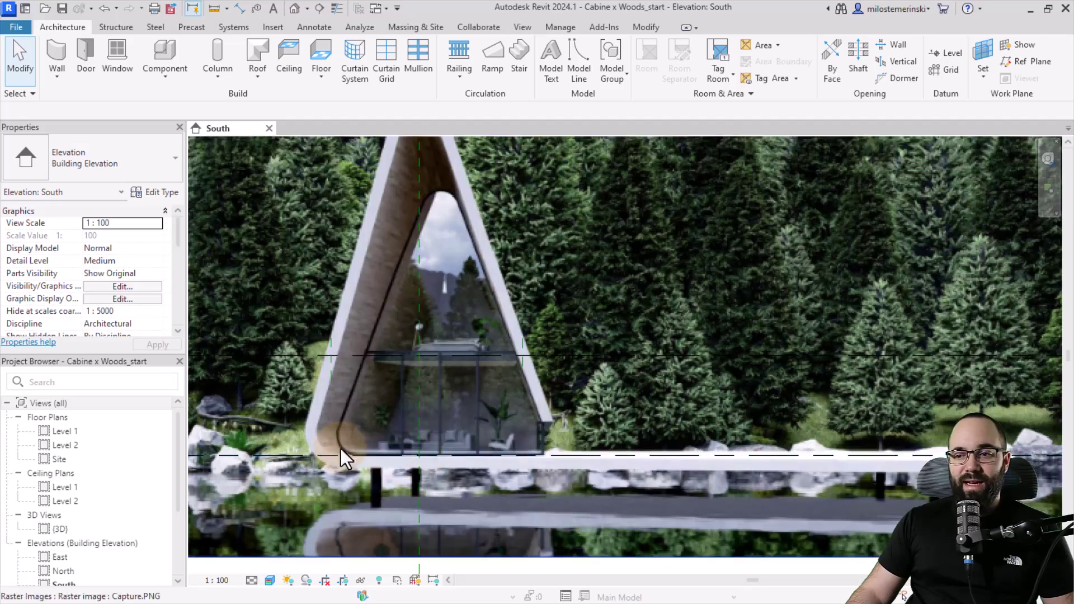
pyautogui.scroll(2, 381, 408)
pyautogui.scroll(-2, 459, 353)
pyautogui.scroll(-2, 403, 354)
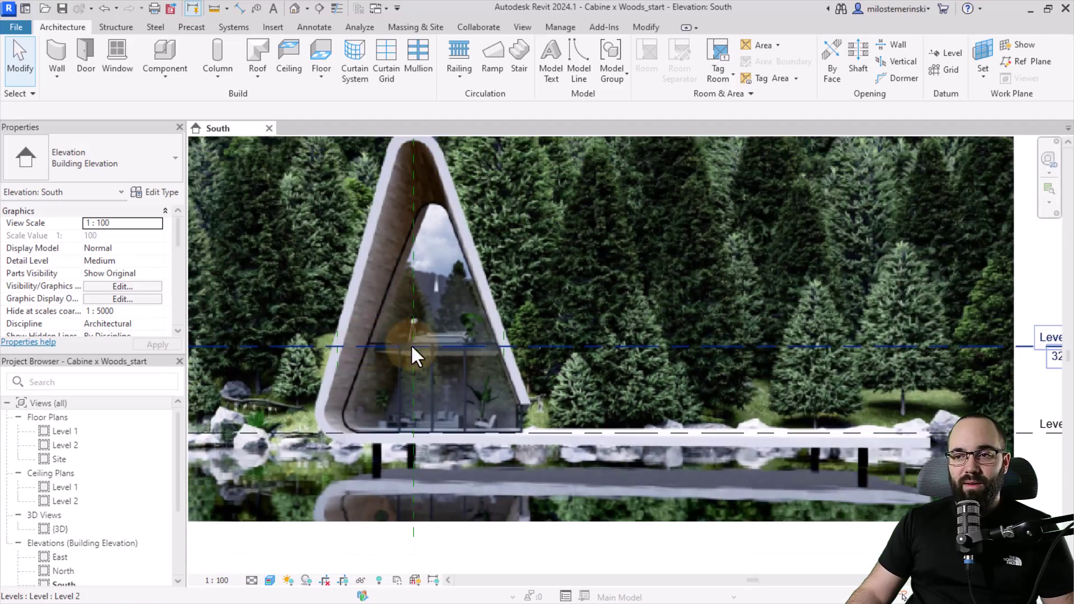
pyautogui.scroll(-1, 414, 354)
pyautogui.press('Escape')
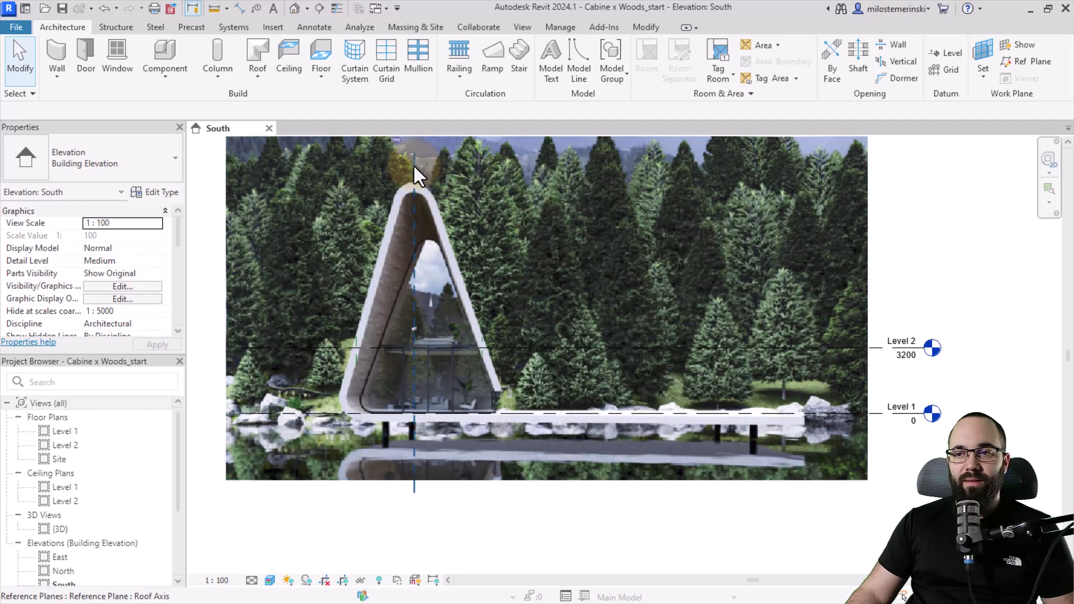
pyautogui.click(414, 167)
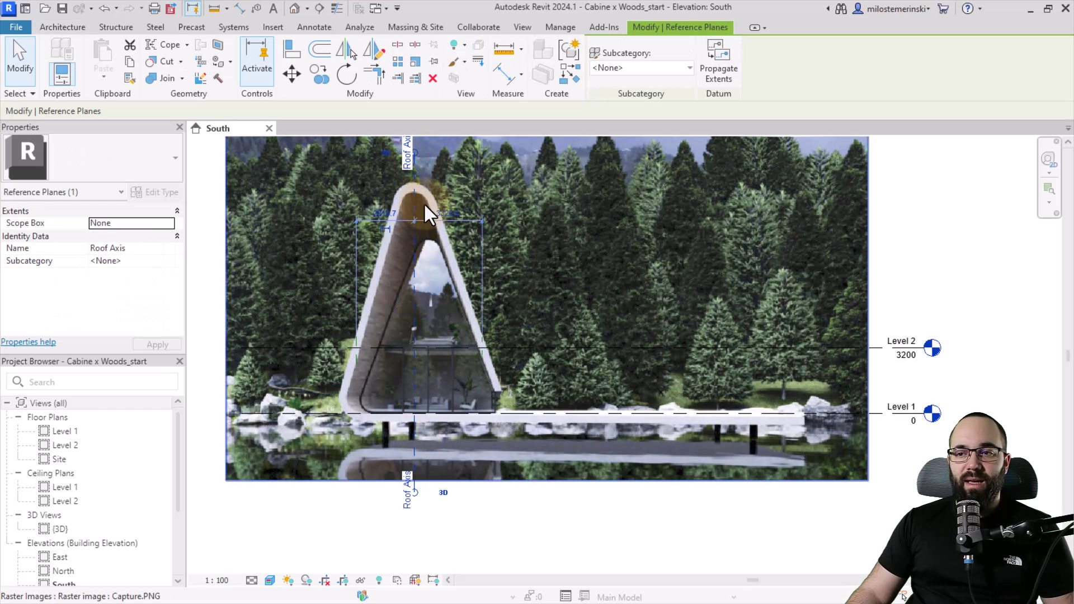
pyautogui.click(525, 525)
pyautogui.moveTo(439, 312); pyautogui.dragTo(360, 334, button='middle')
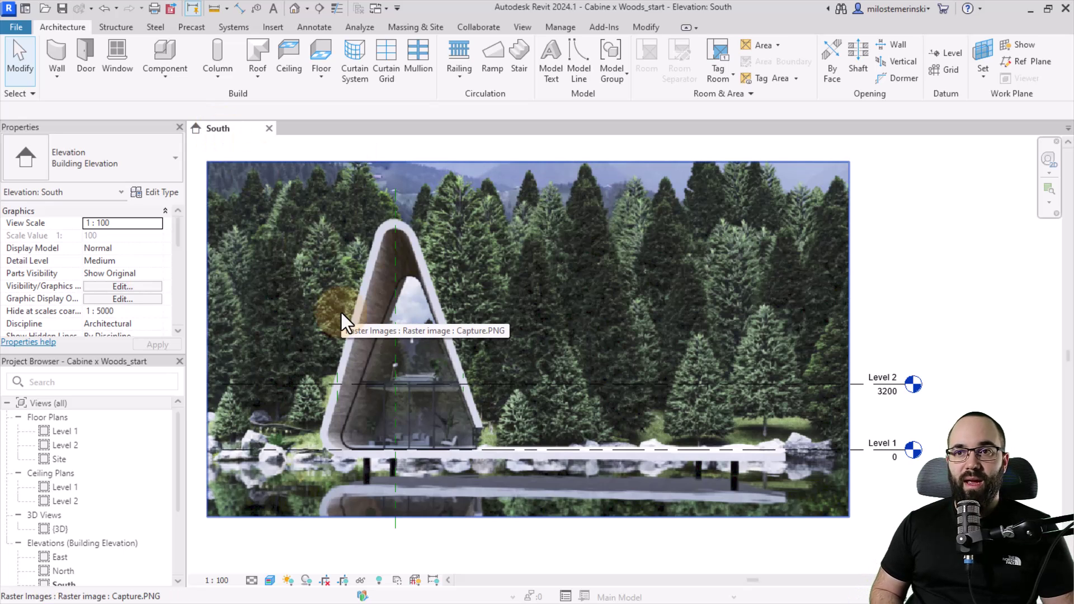
# Start a roof by extrusion on Reference Plane : roof, referenced to Level 1 with offset 0
pyautogui.click(260, 78)
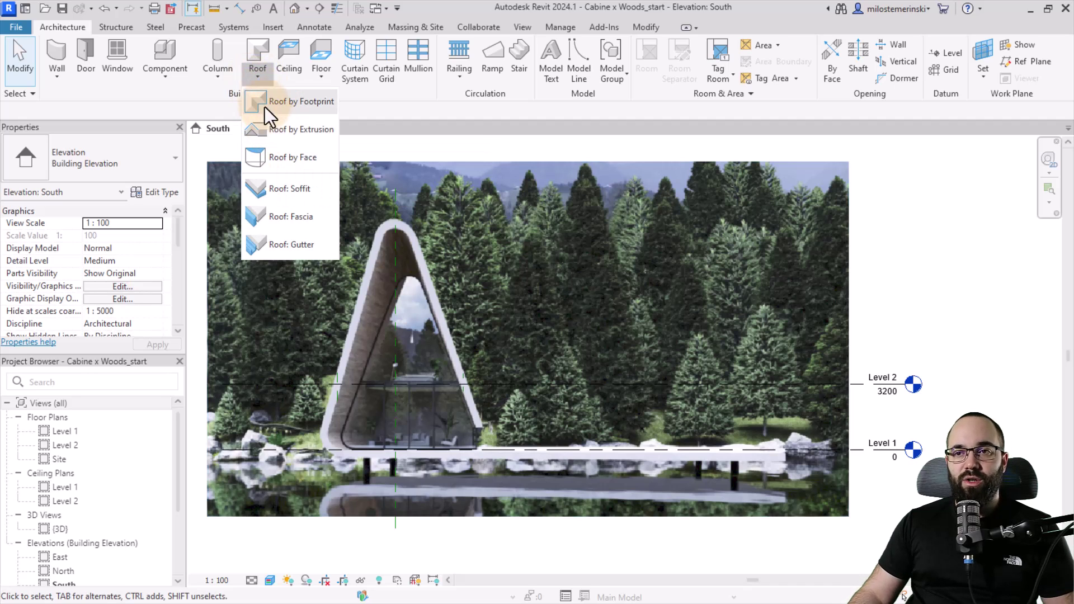
pyautogui.click(270, 132)
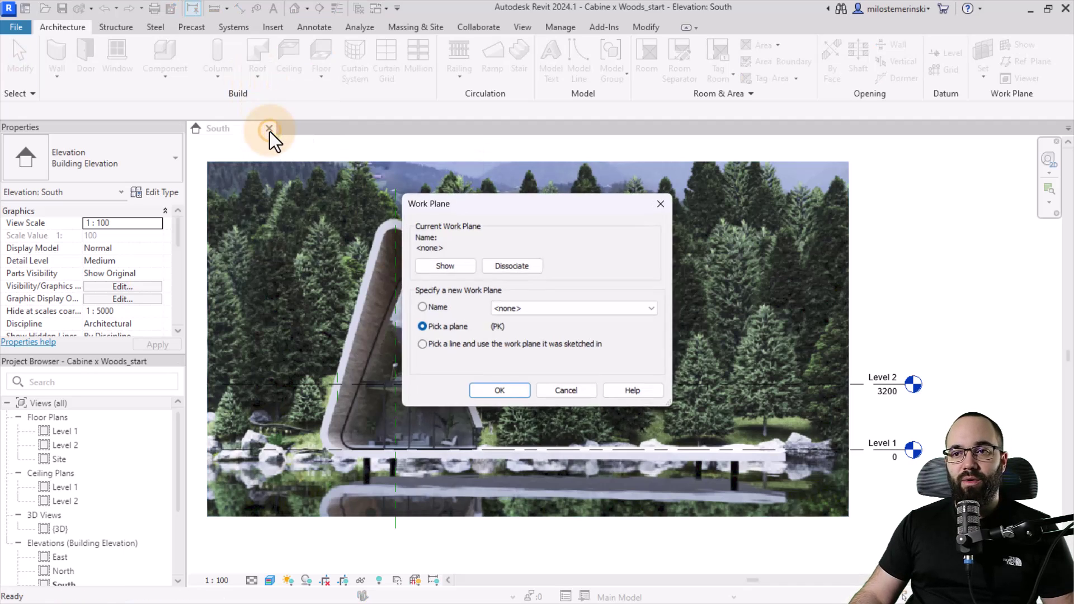
pyautogui.click(445, 308)
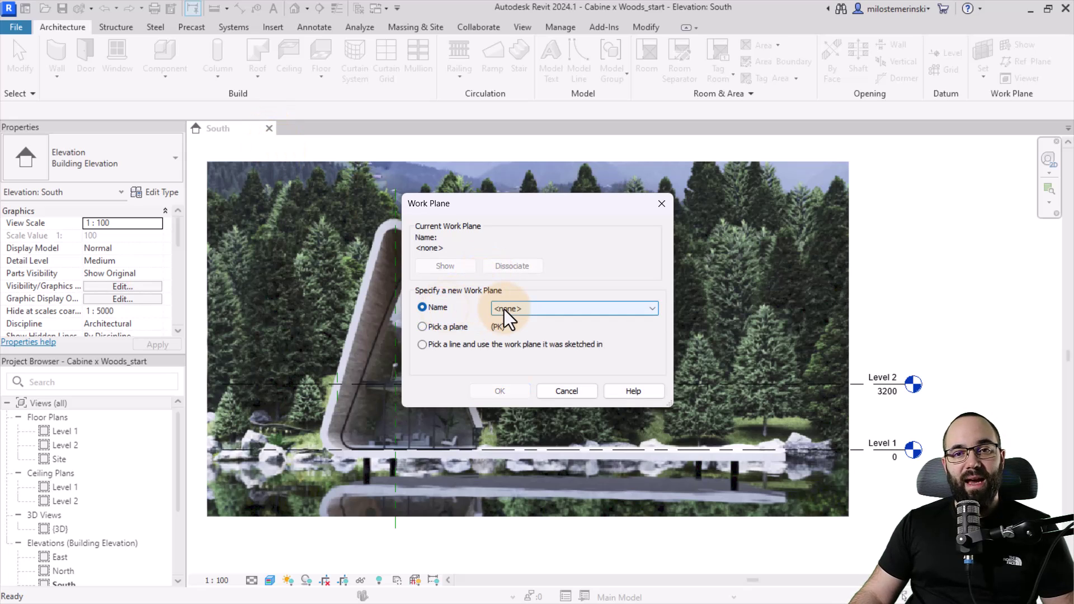
pyautogui.click(507, 309)
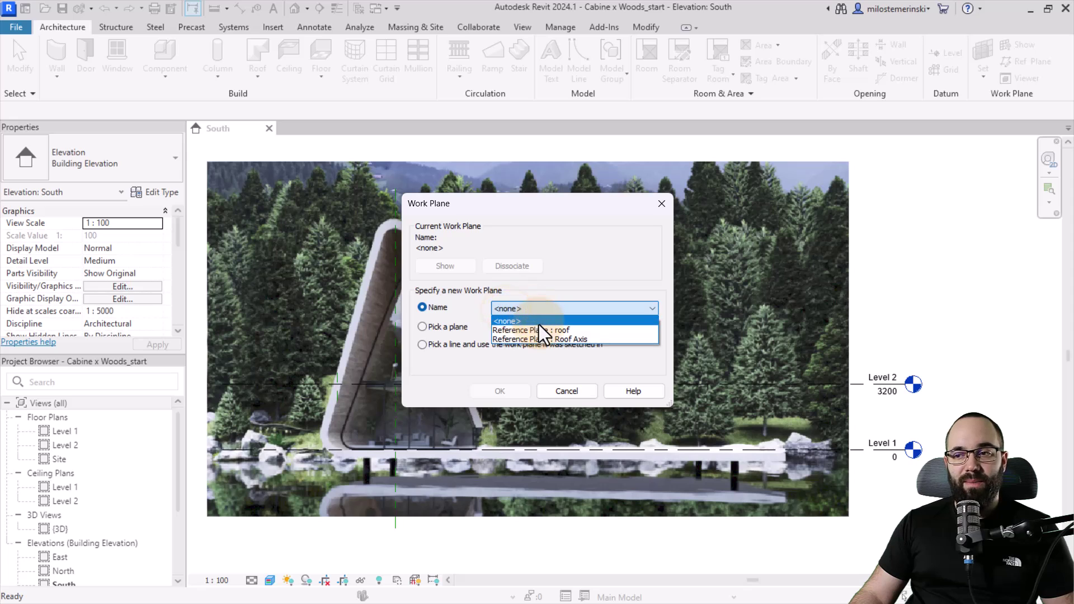
pyautogui.click(511, 331)
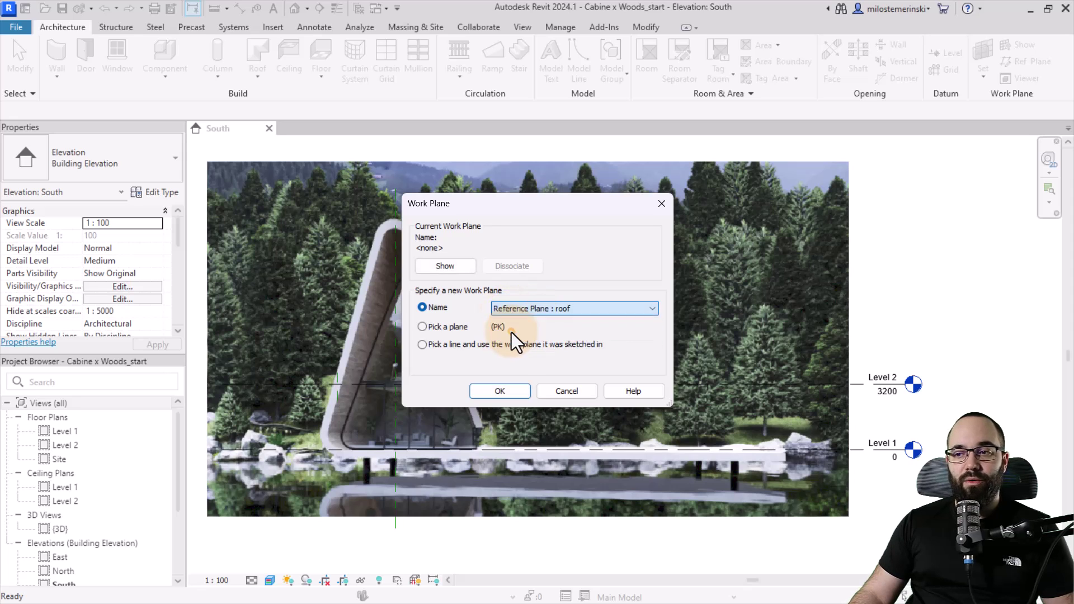
pyautogui.click(493, 392)
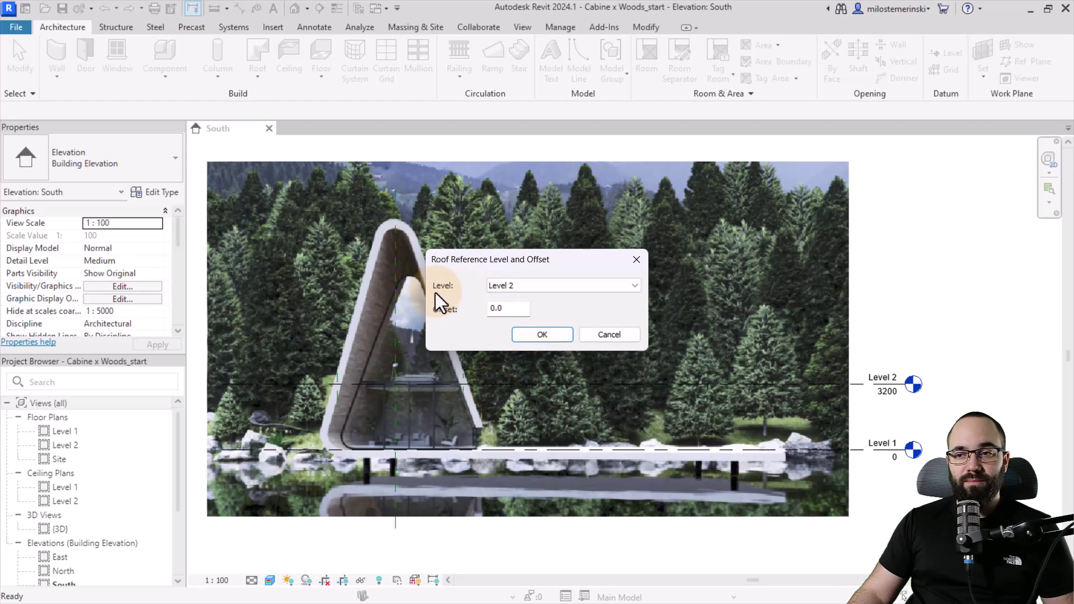
pyautogui.click(497, 286)
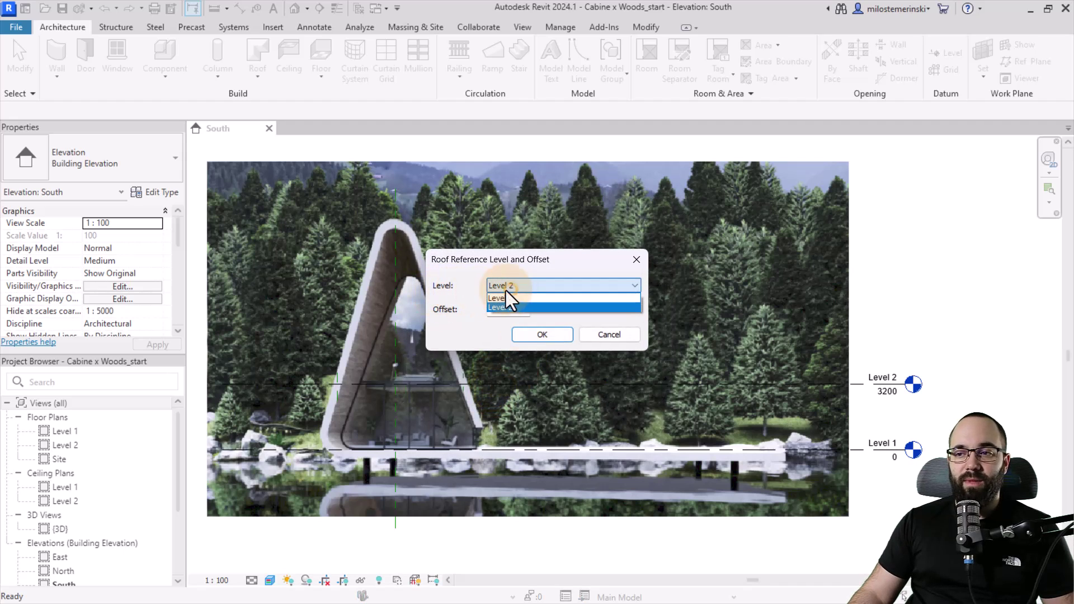
pyautogui.click(501, 298)
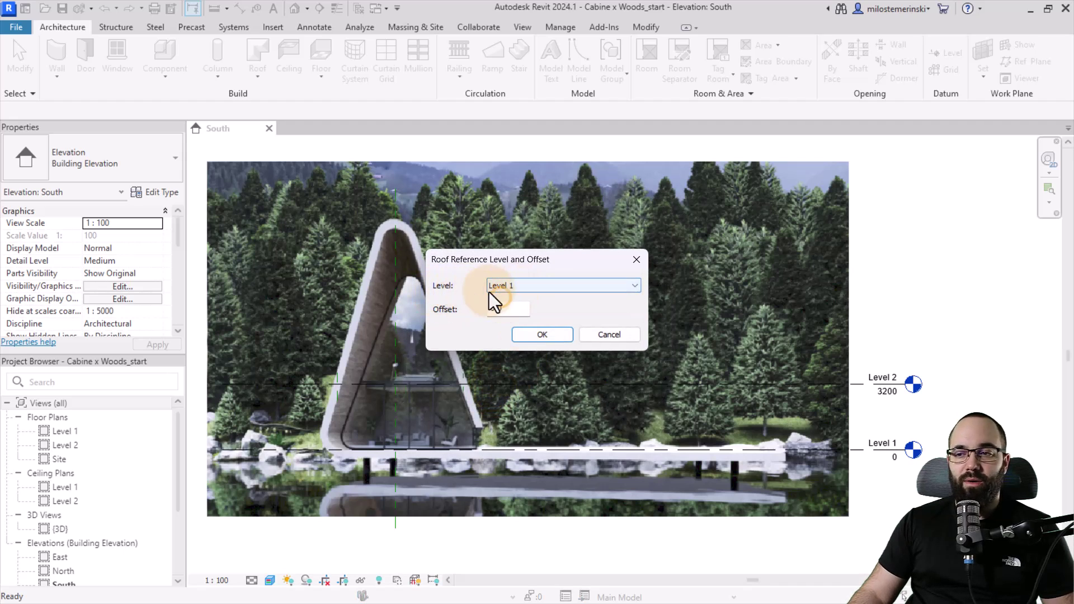
pyautogui.click(532, 339)
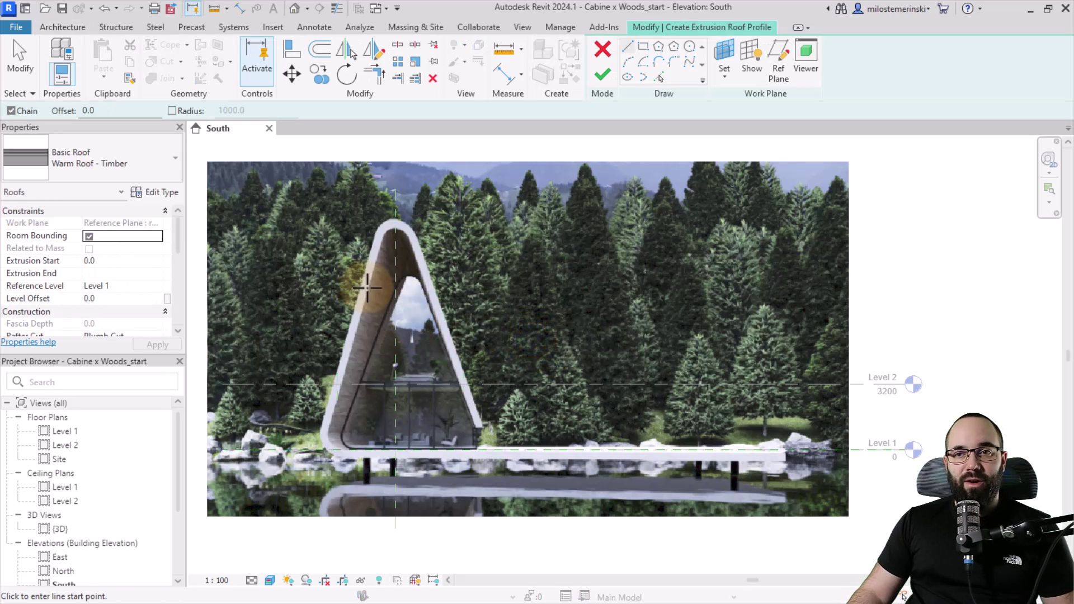
# Set the roof type to Warm Roof - Cabine x Woods and sketch the left slope to the apex
pyautogui.click(116, 163)
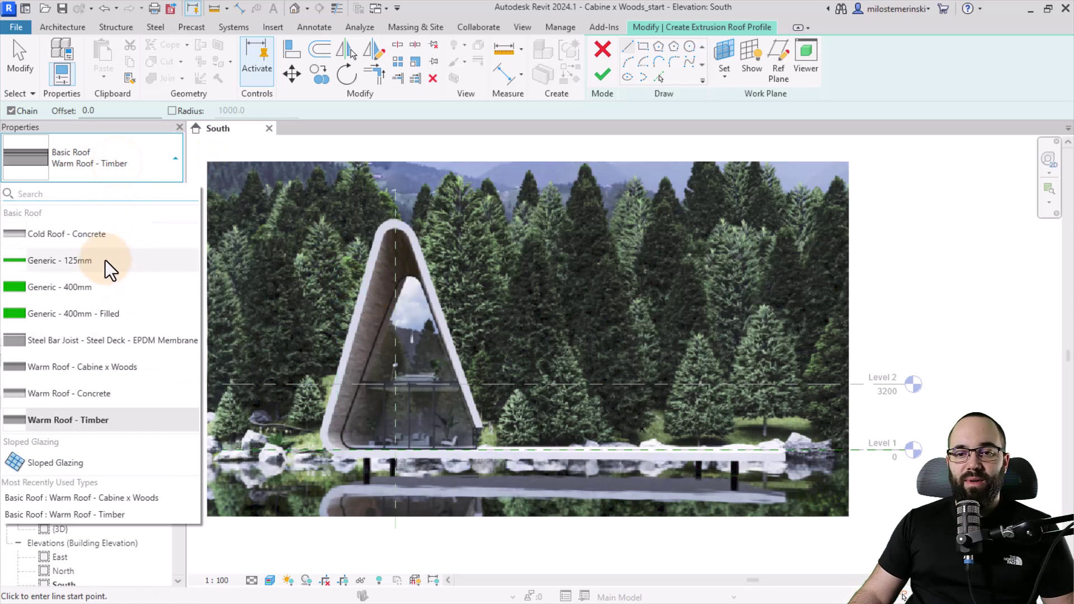
pyautogui.click(45, 369)
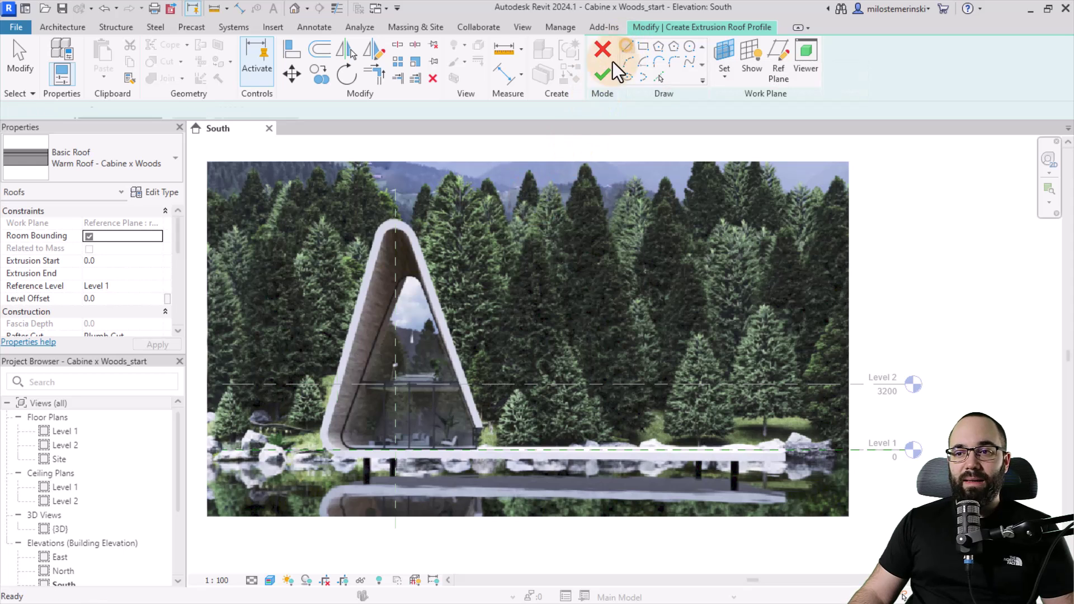
pyautogui.scroll(5, 335, 380)
pyautogui.scroll(3, 330, 370)
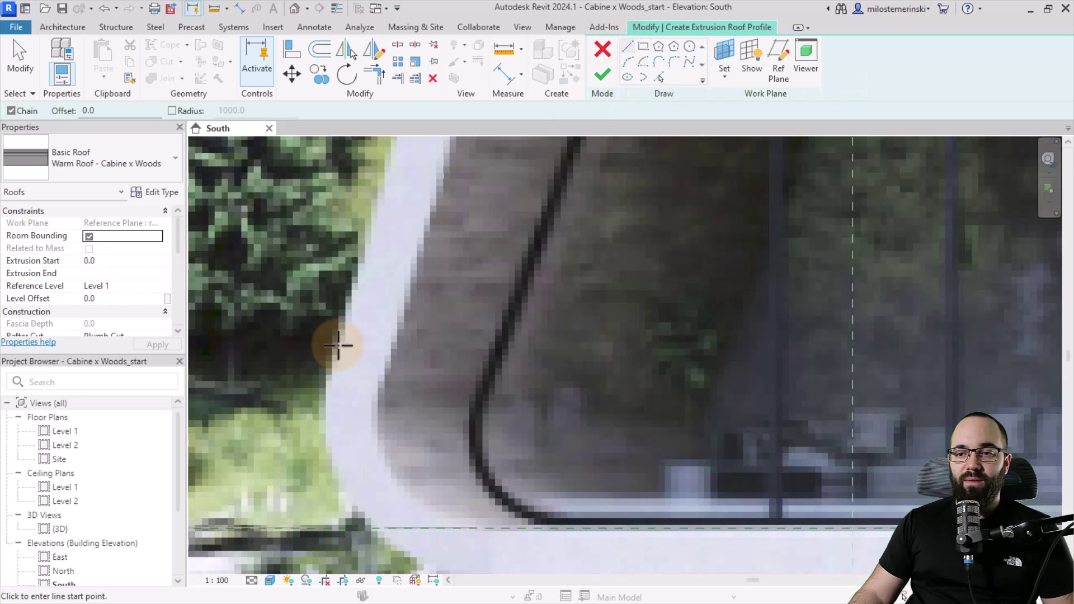
pyautogui.click(338, 354)
pyautogui.scroll(-4, 341, 355)
pyautogui.scroll(-3, 358, 380)
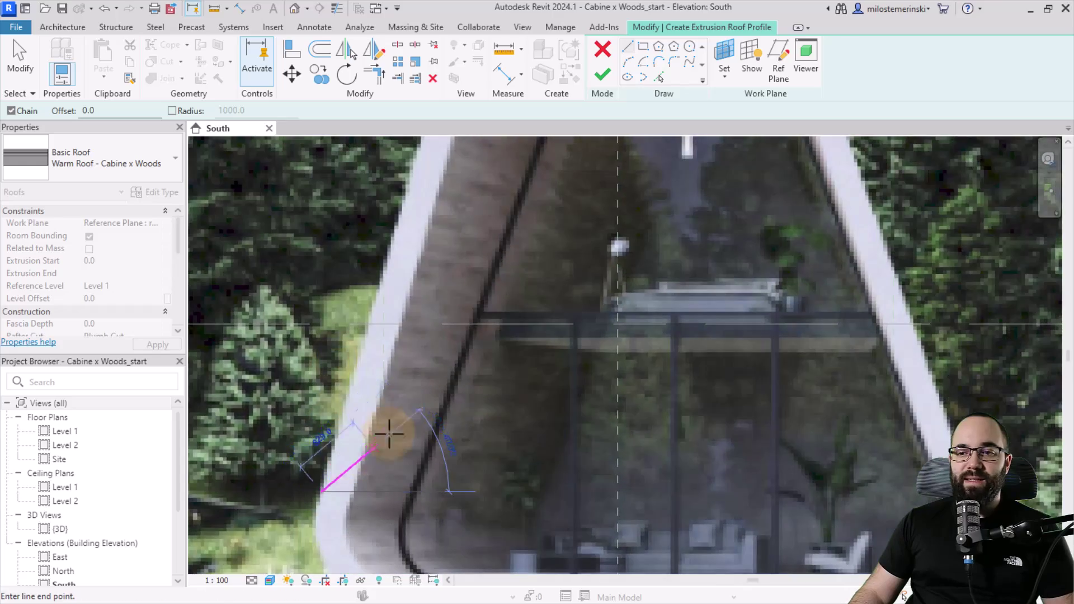
pyautogui.scroll(3, 467, 179)
pyautogui.scroll(2, 426, 360)
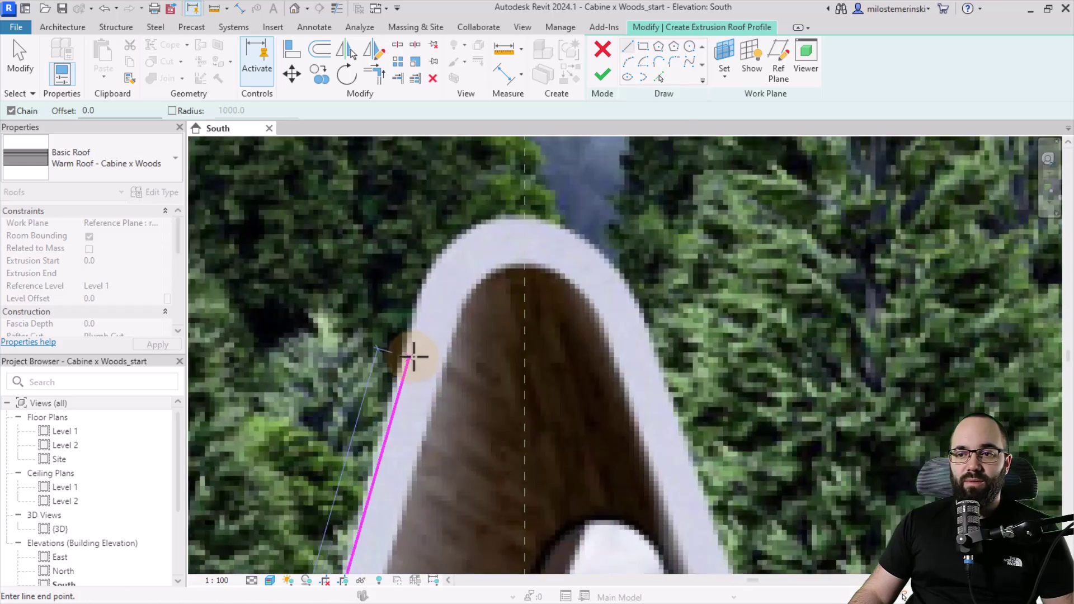
pyautogui.scroll(2, 412, 354)
pyautogui.click(406, 342)
pyautogui.press('Escape')
# Sketch the right slope line from near the apex down to the eave
pyautogui.scroll(2, 481, 347)
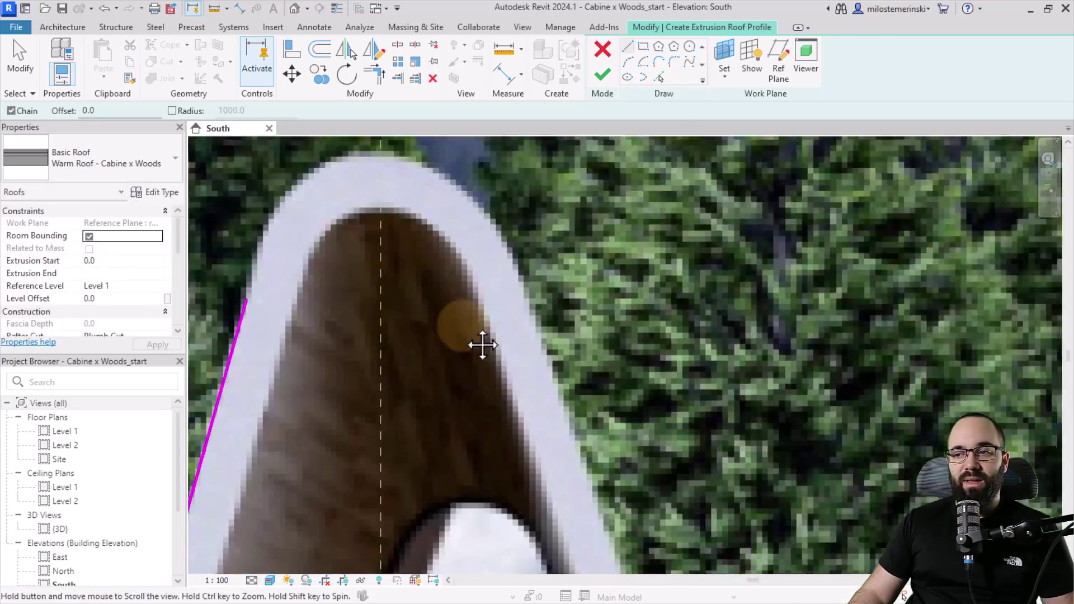
pyautogui.scroll(2, 466, 261)
pyautogui.scroll(-1, 486, 291)
pyautogui.click(509, 319)
pyautogui.scroll(-3, 508, 319)
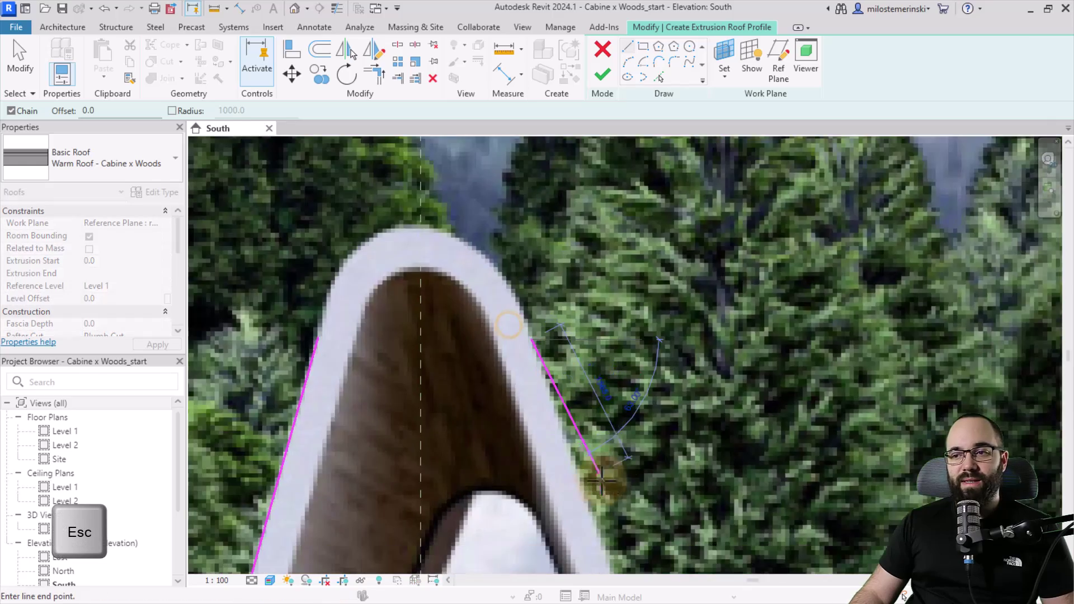
pyautogui.scroll(2, 443, 258)
pyautogui.scroll(-3, 443, 258)
pyautogui.scroll(2, 467, 479)
pyautogui.scroll(2, 364, 211)
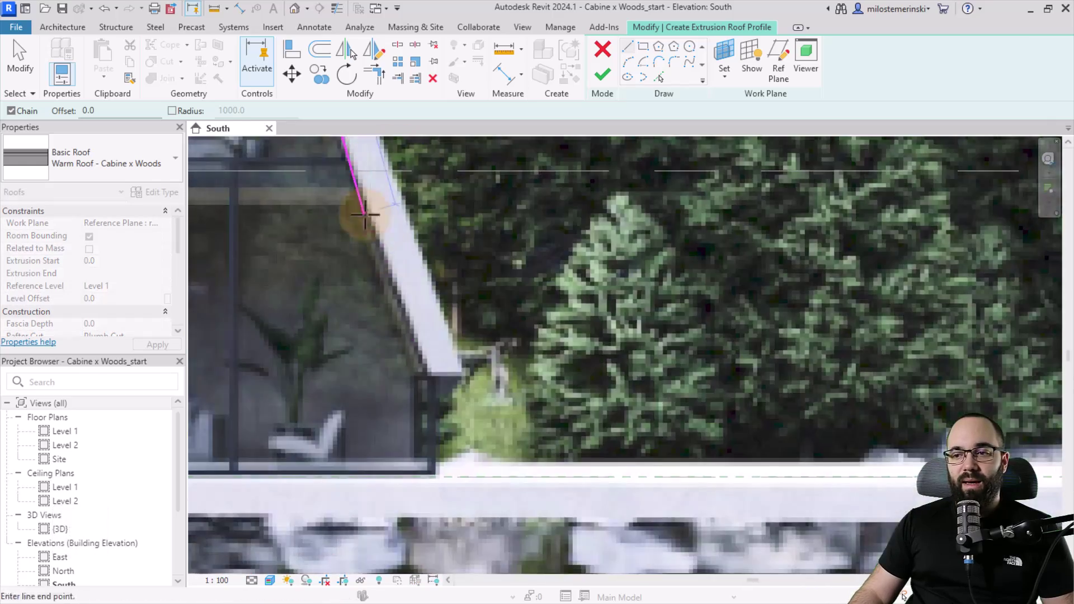
pyautogui.scroll(2, 475, 371)
pyautogui.scroll(-1, 475, 373)
pyautogui.click(449, 372)
# Sketch the horizontal base line from the lower-left eave to the right and end the lines
pyautogui.scroll(-3, 446, 364)
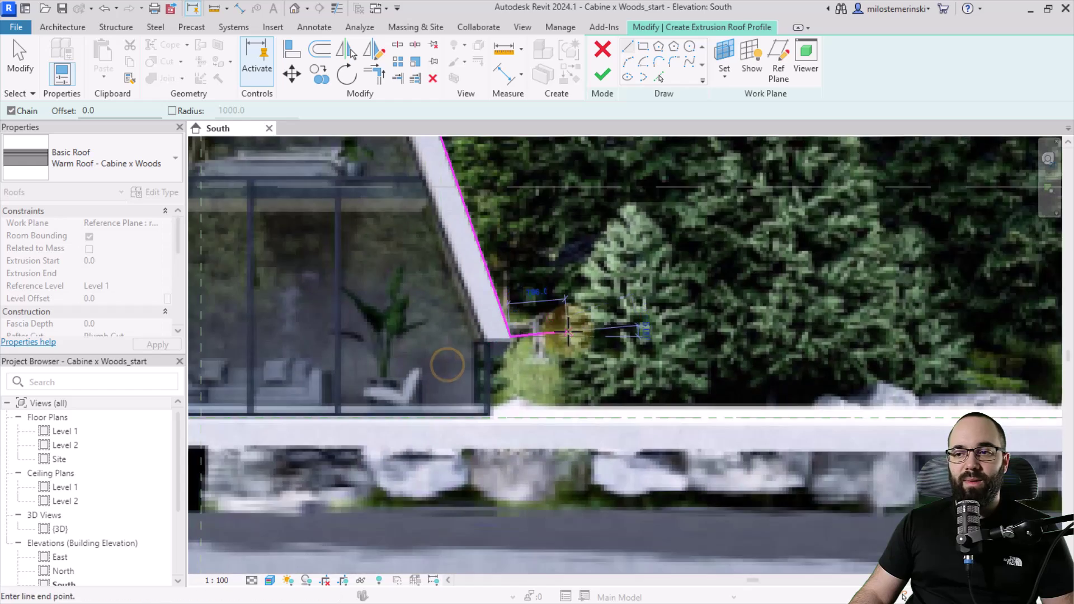
pyautogui.scroll(2, 268, 408)
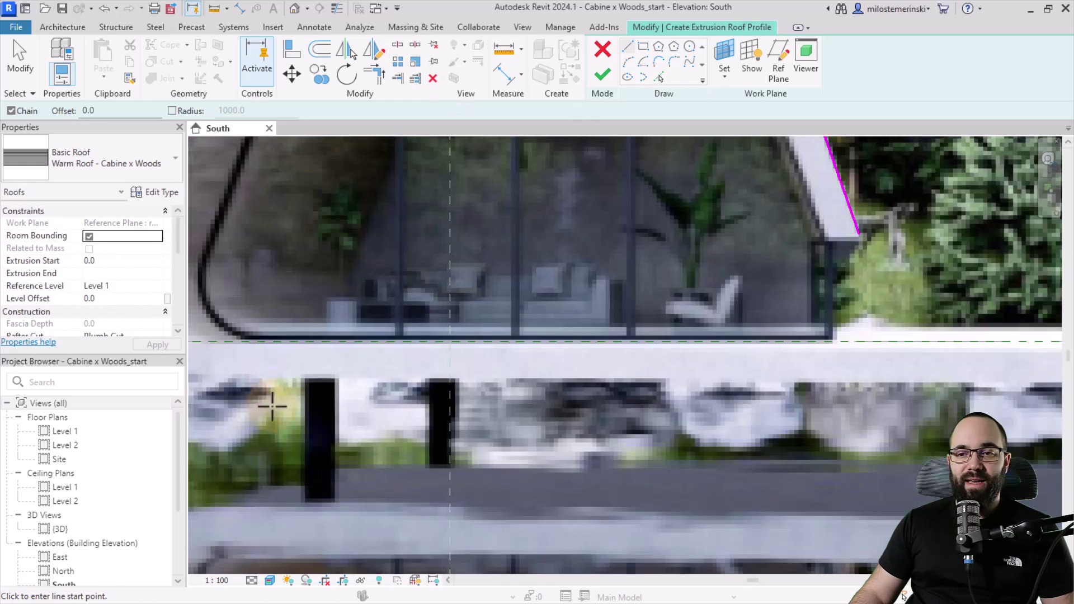
pyautogui.scroll(1, 384, 391)
pyautogui.scroll(1, 376, 384)
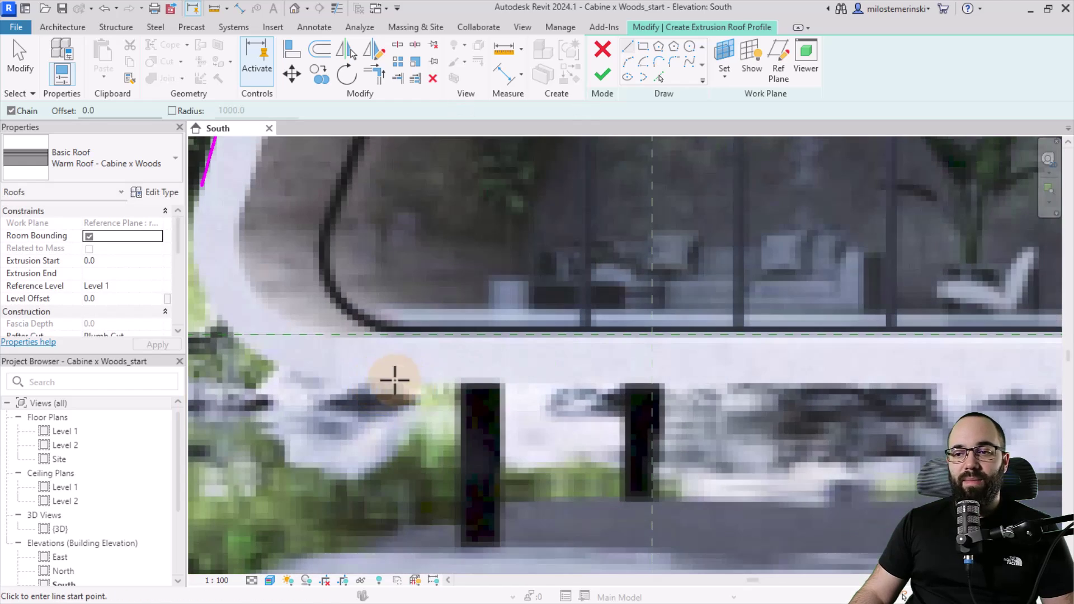
pyautogui.click(394, 381)
pyautogui.scroll(-2, 383, 377)
pyautogui.scroll(1, 431, 376)
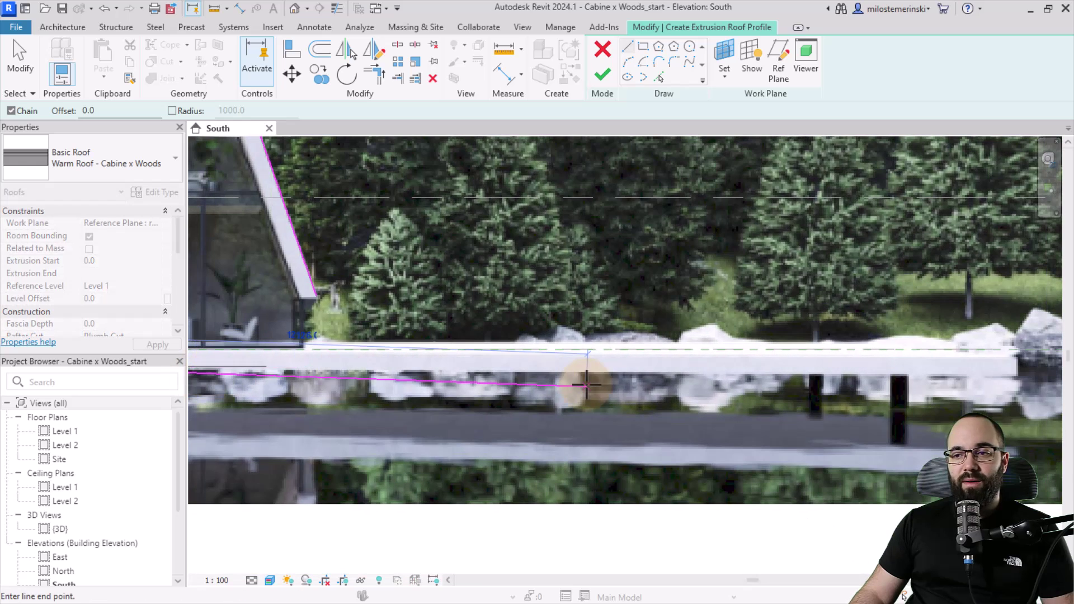
pyautogui.click(678, 367)
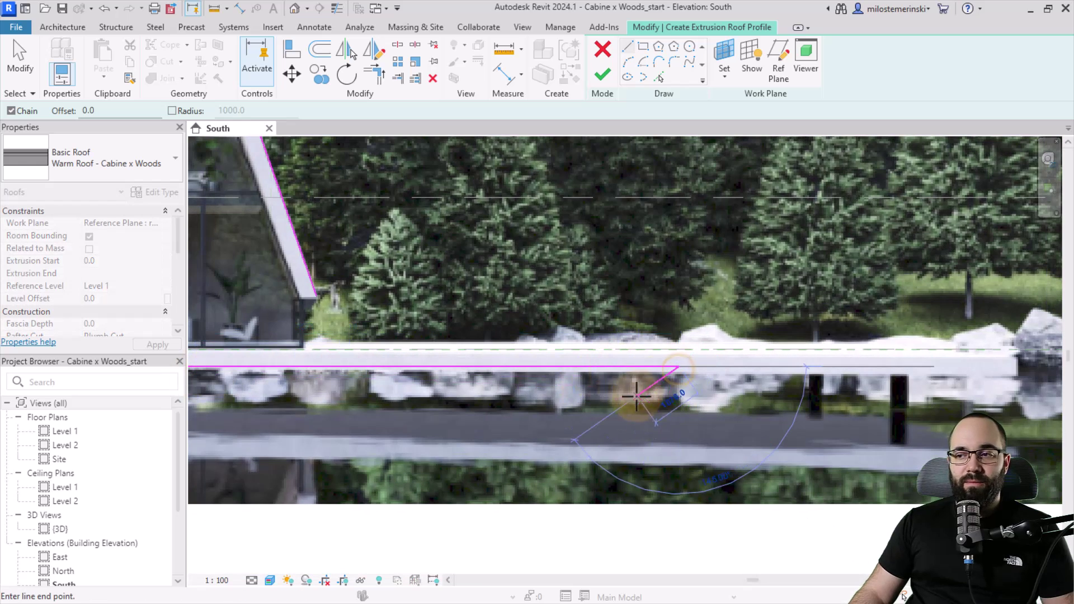
pyautogui.press('Escape')
pyautogui.press('Escape')
pyautogui.scroll(-3, 615, 414)
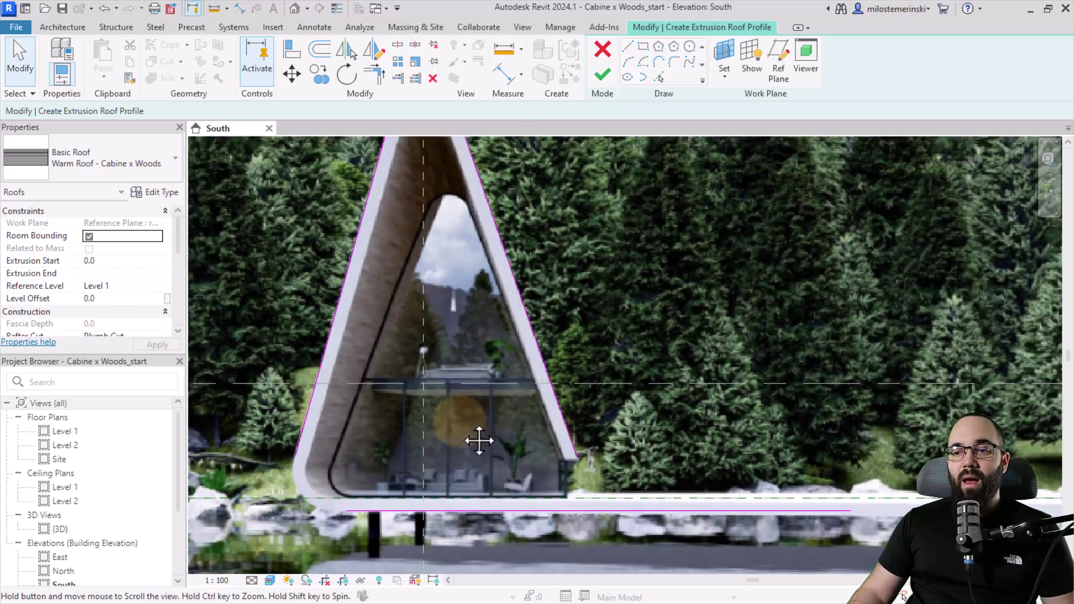
# Round the roof sketch's apex with a fillet arc
pyautogui.moveTo(605, 426); pyautogui.dragTo(420, 384, button='middle')
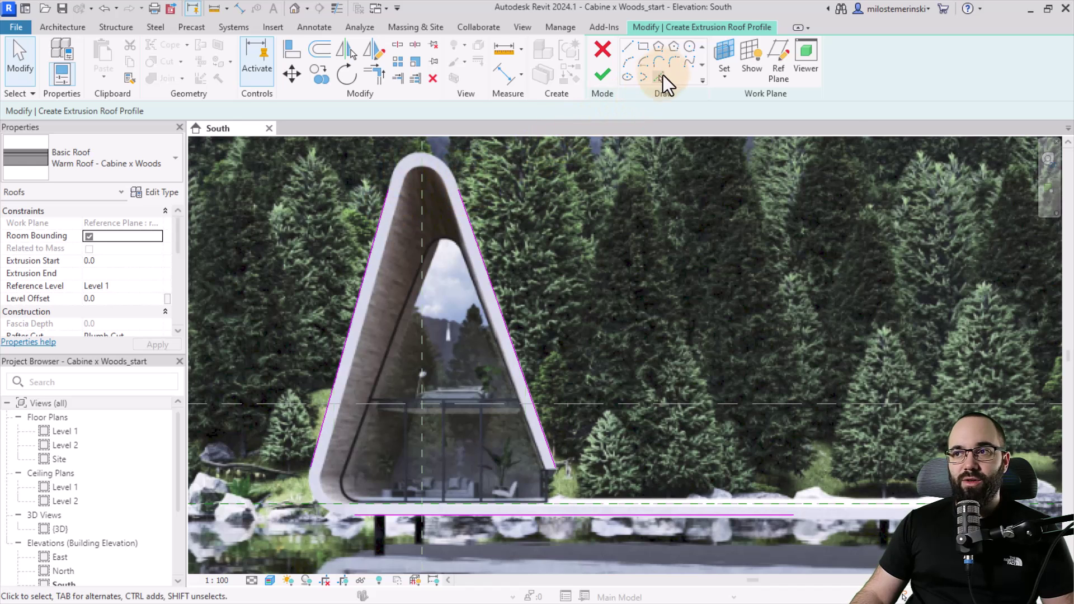
pyautogui.click(670, 67)
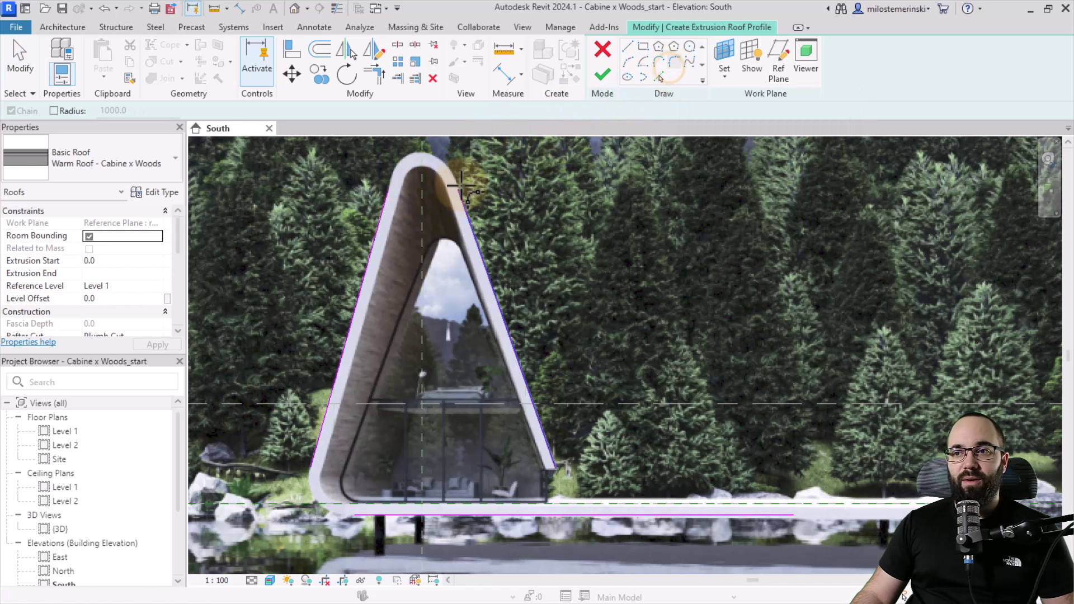
pyautogui.click(394, 193)
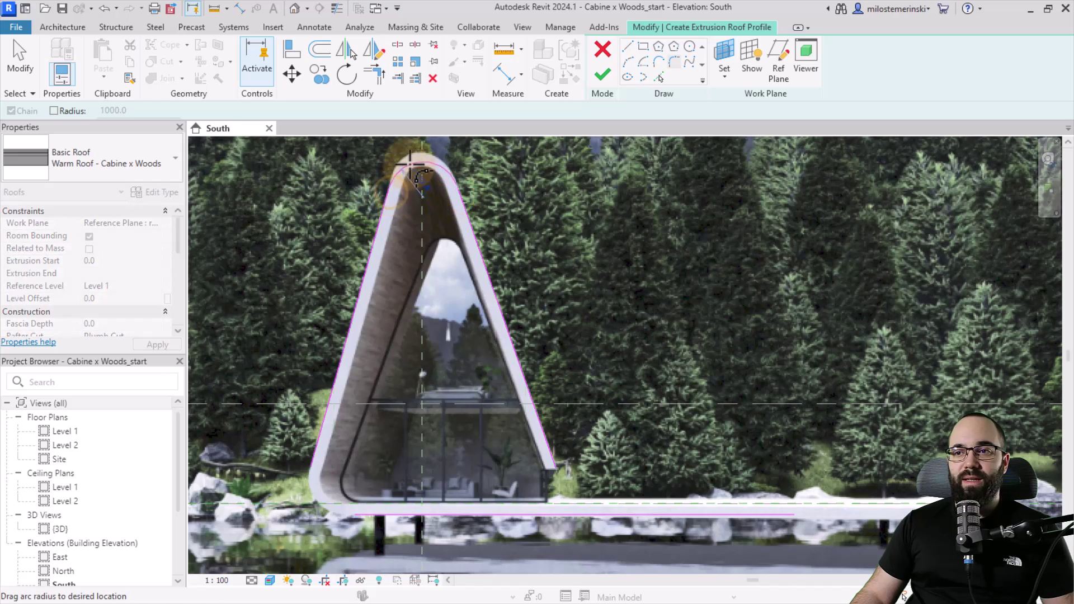
pyautogui.scroll(2, 411, 166)
pyautogui.scroll(2, 420, 279)
pyautogui.scroll(2, 419, 240)
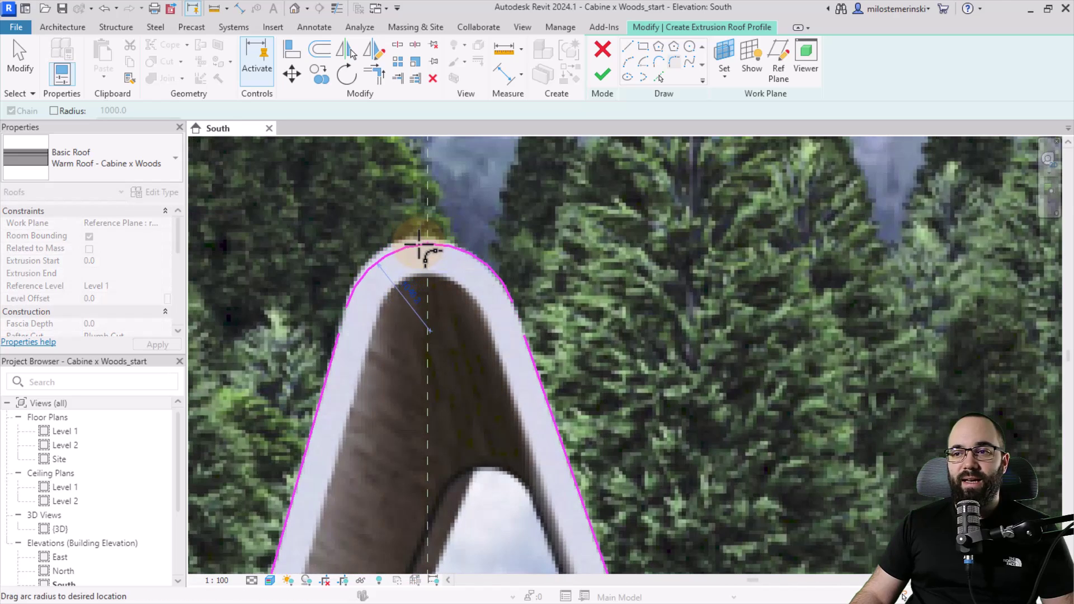
pyautogui.click(421, 245)
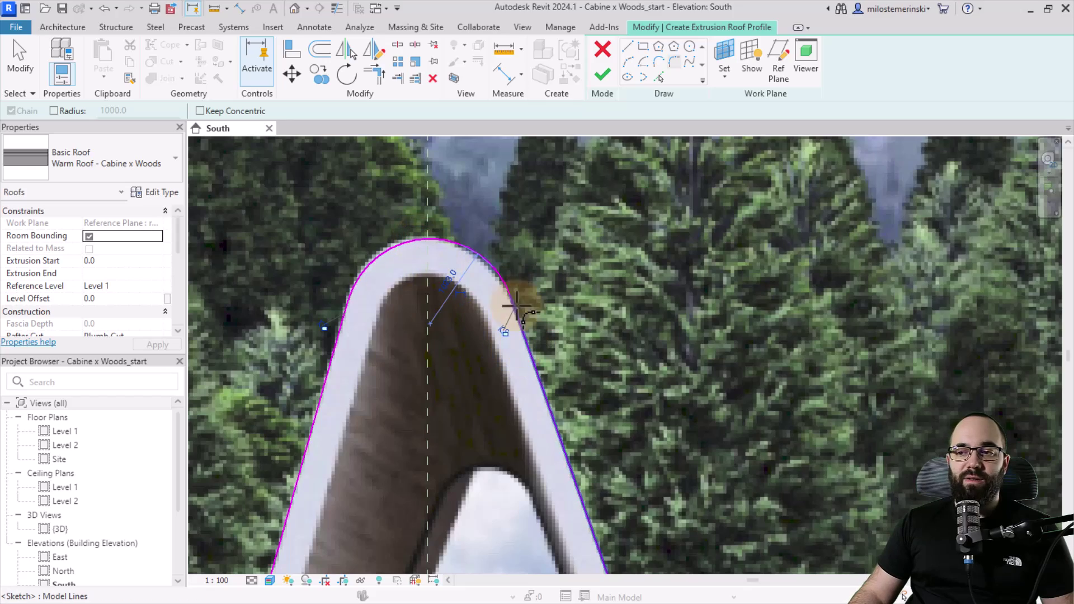
# Round the sketch's lower-left corner with a fillet arc
pyautogui.scroll(-2, 386, 290)
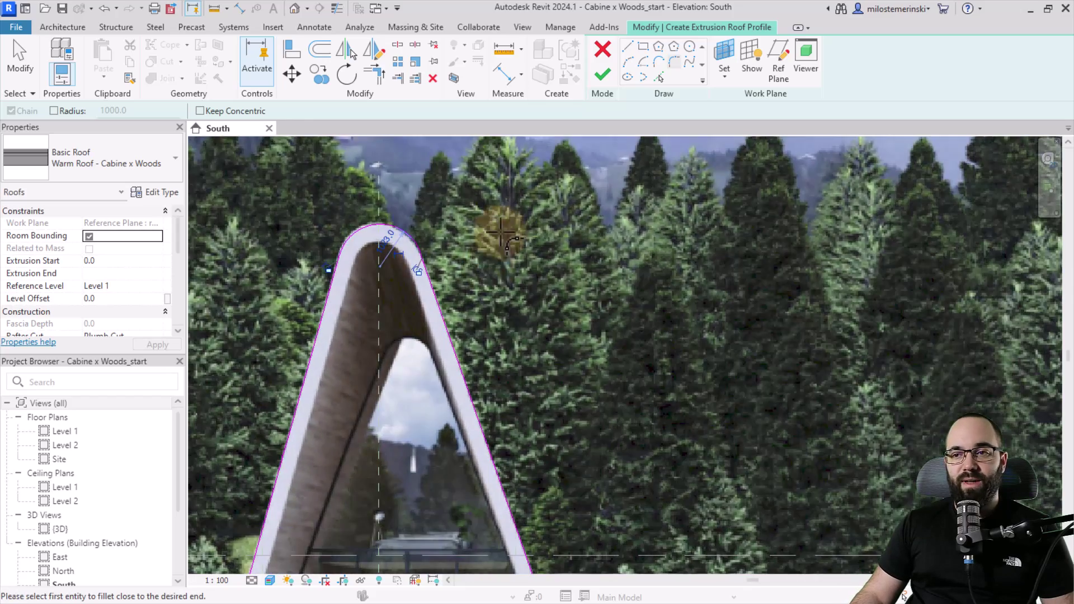
pyautogui.scroll(-3, 501, 235)
pyautogui.scroll(3, 355, 425)
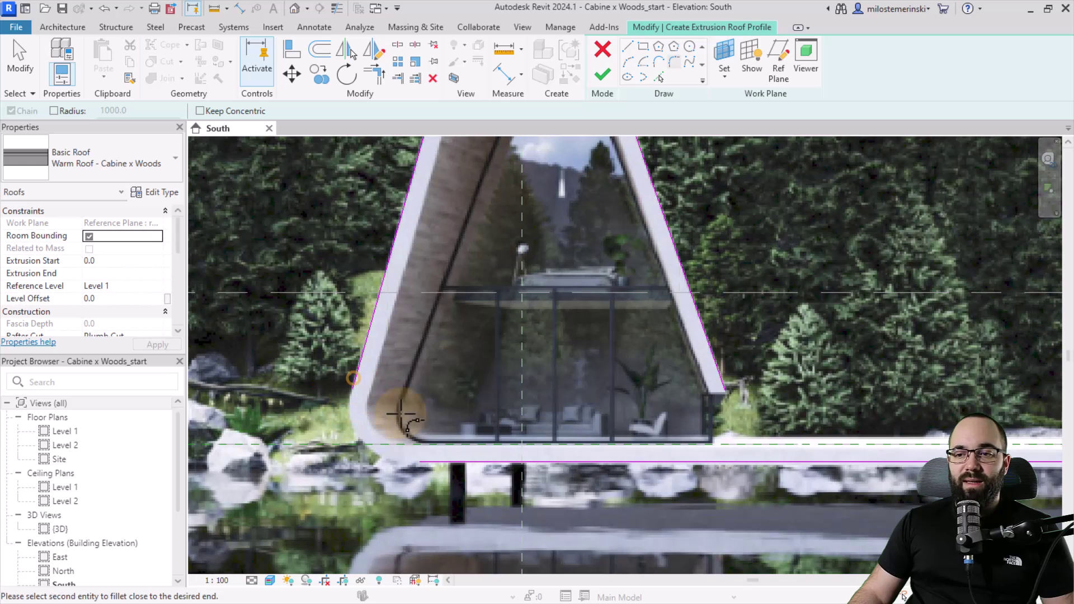
pyautogui.click(425, 461)
pyautogui.scroll(2, 392, 448)
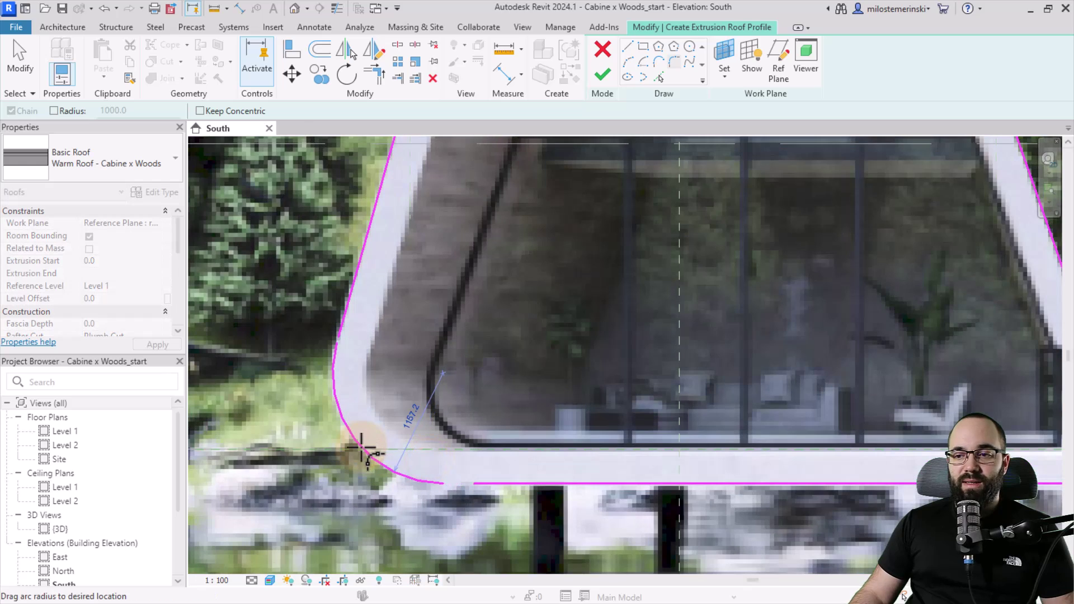
pyautogui.click(361, 447)
pyautogui.scroll(-2, 361, 447)
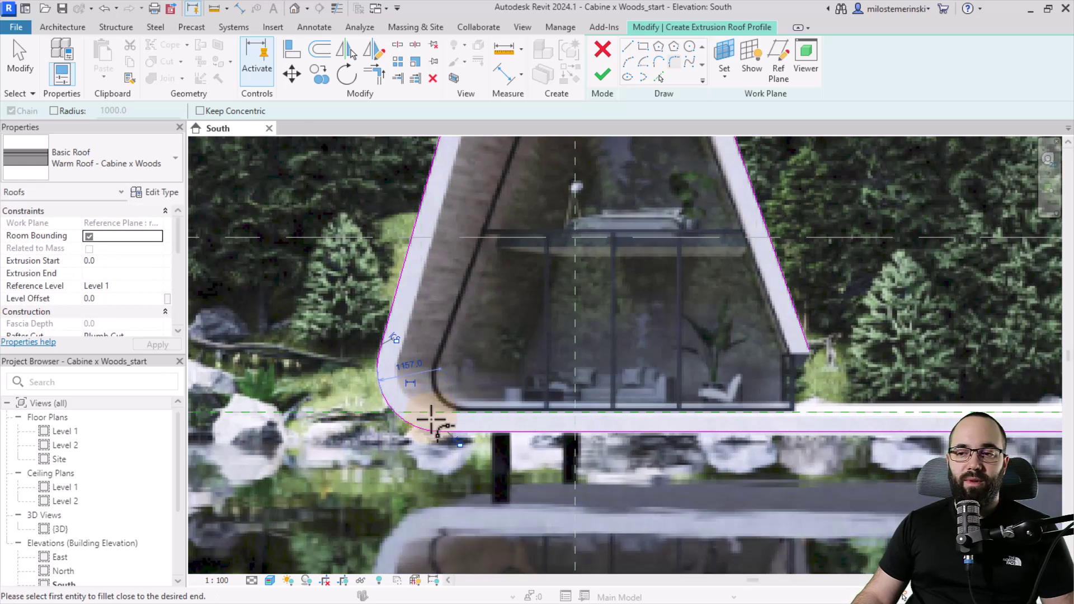
pyautogui.press('Escape')
# Finish the roof sketch and view the curved roof in the default 3D view
pyautogui.scroll(-3, 422, 408)
pyautogui.scroll(1, 334, 386)
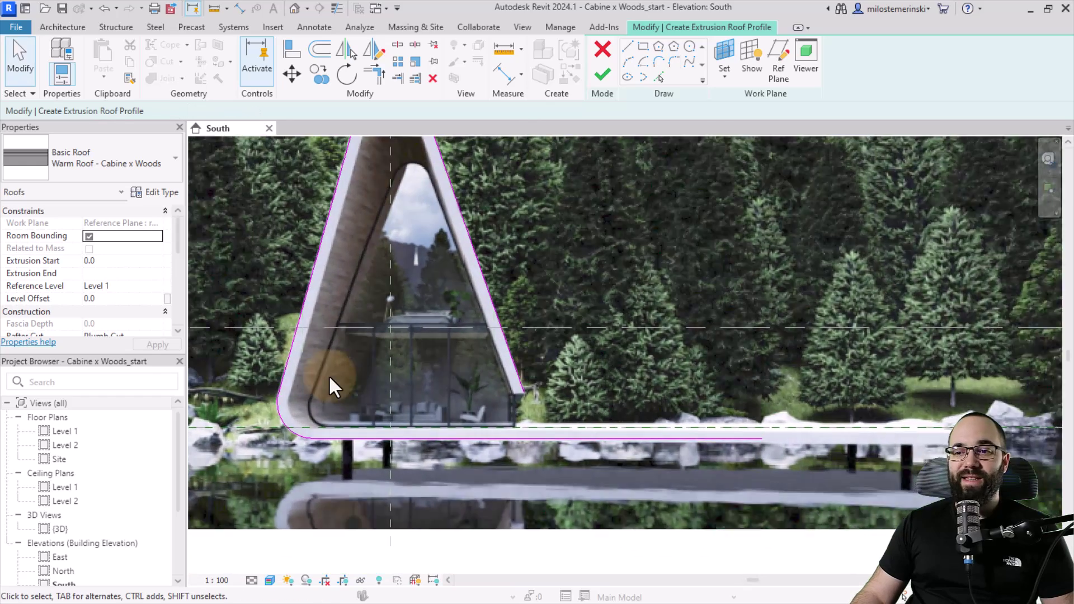
pyautogui.scroll(-1, 330, 386)
pyautogui.click(403, 421)
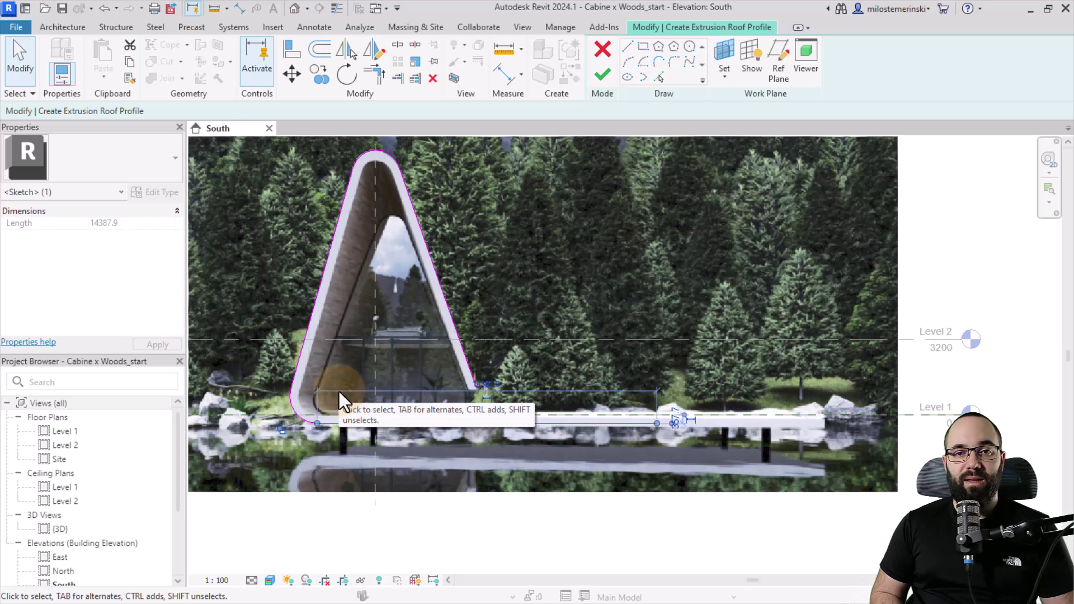
pyautogui.press('Escape')
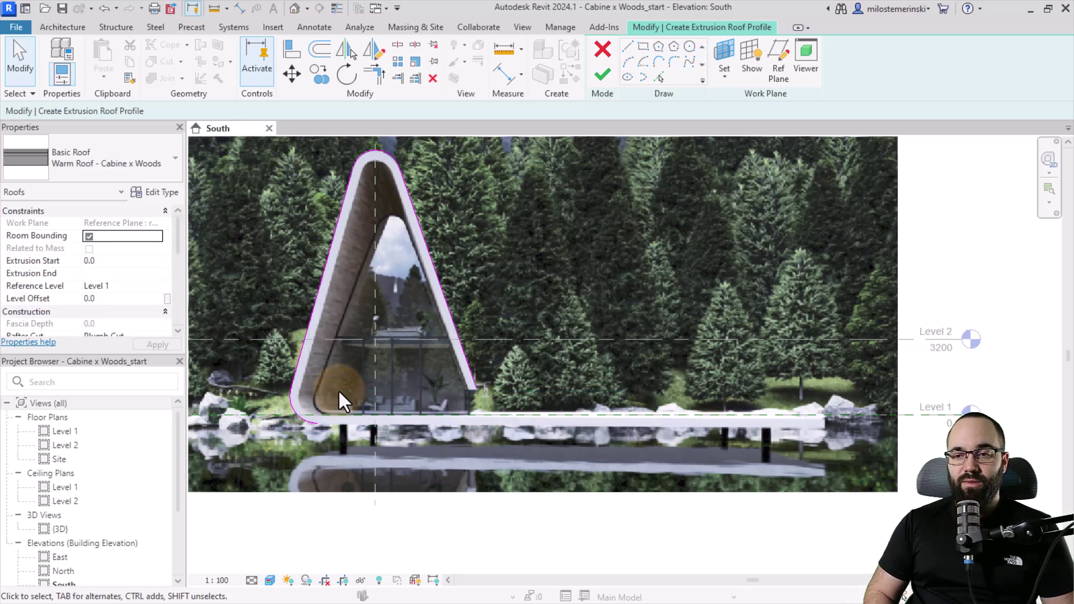
pyautogui.click(609, 76)
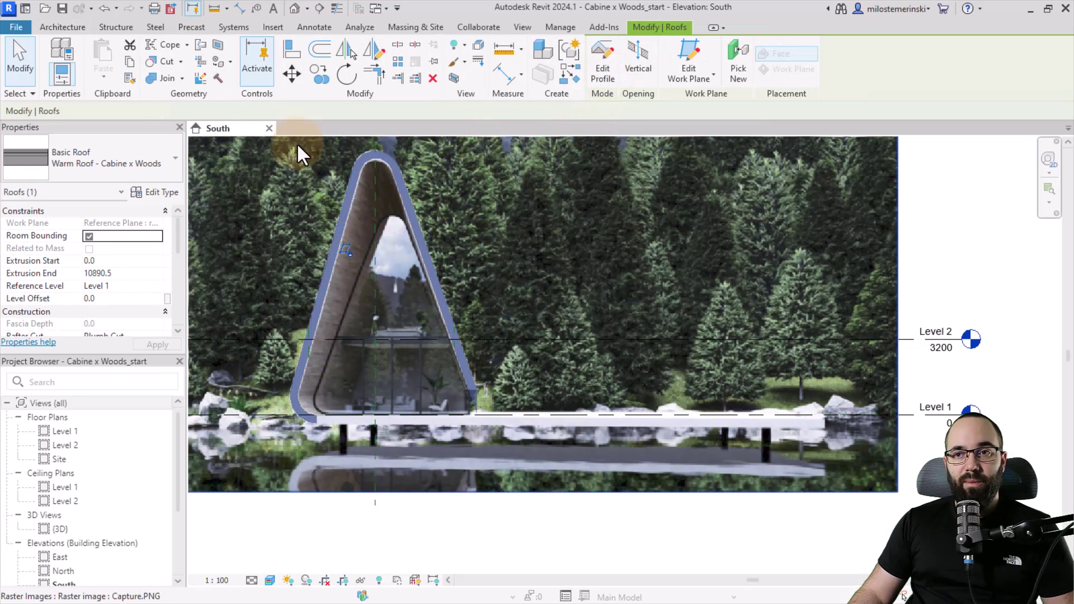
pyautogui.click(294, 8)
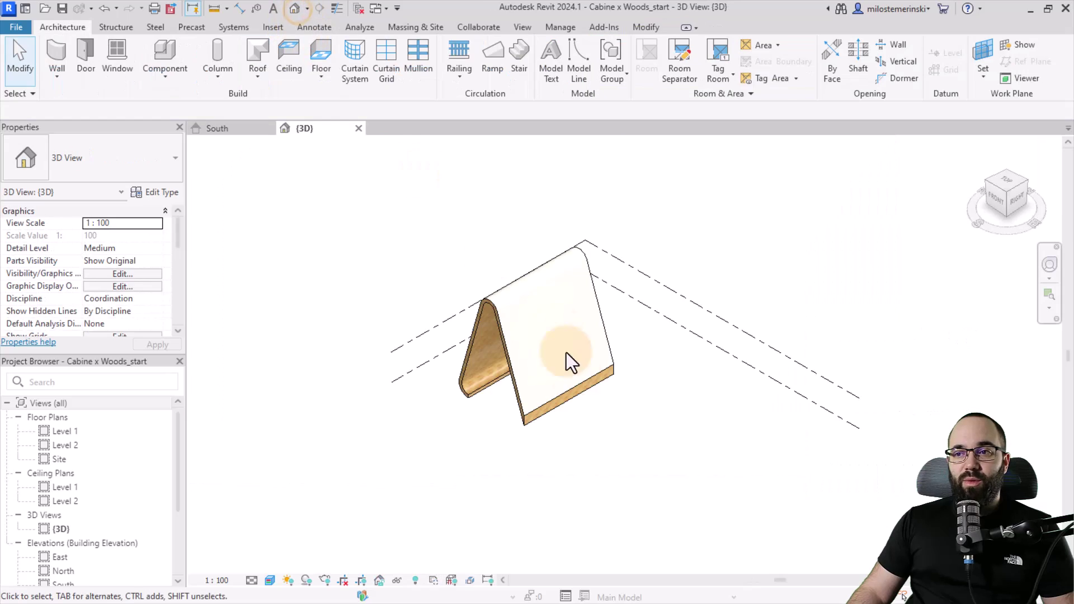
# Set the Warm Roof's Rafter Cut property to Two Cut - Square and apply it
pyautogui.moveTo(567, 358)
pyautogui.keyDown('shift'); pyautogui.mouseDown(button='middle')
pyautogui.moveTo(640, 451)
pyautogui.moveTo(532, 343)
pyautogui.moveTo(693, 360)
pyautogui.mouseUp(button='middle'); pyautogui.keyUp('shift')
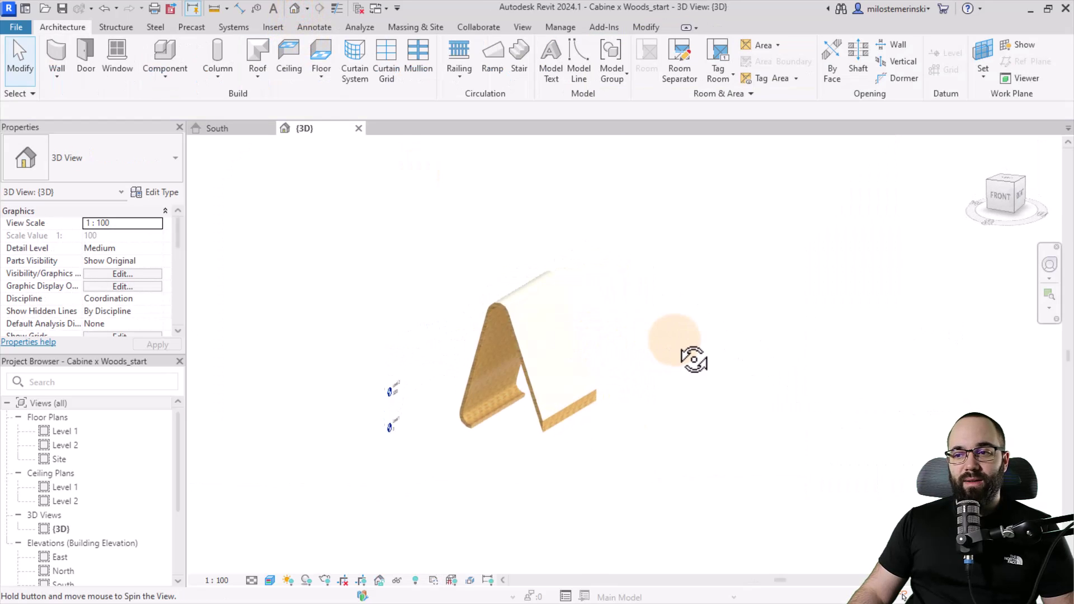
pyautogui.scroll(3, 552, 442)
pyautogui.scroll(3, 552, 423)
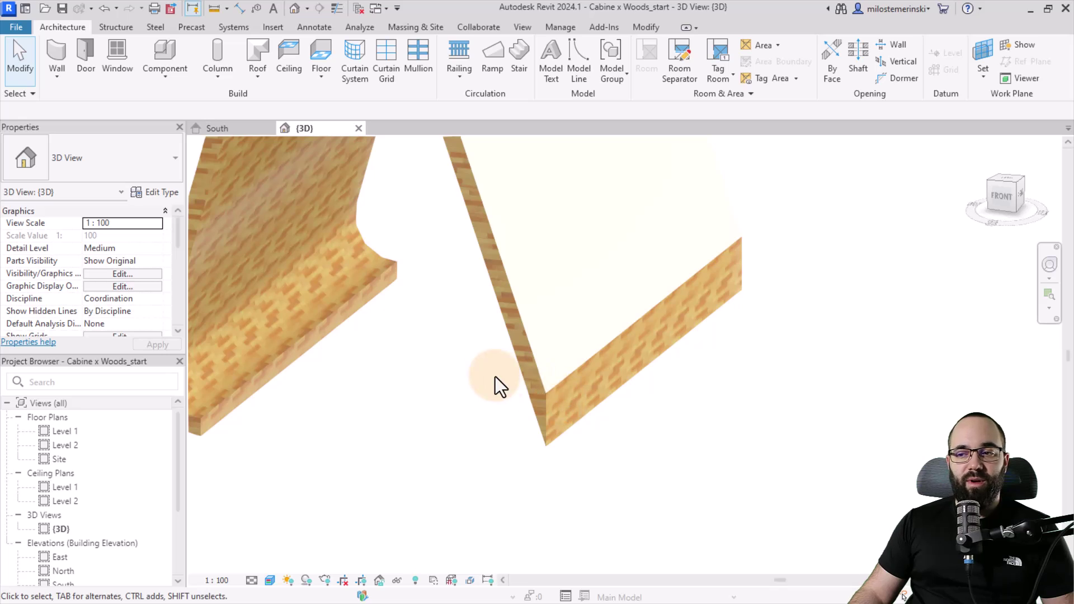
pyautogui.click(546, 403)
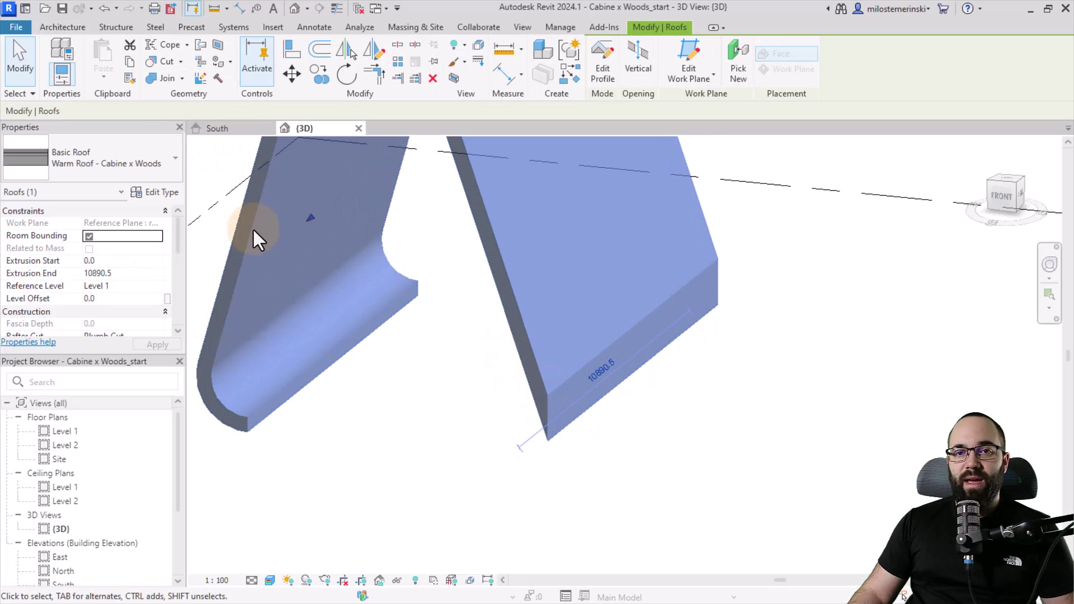
pyautogui.scroll(-2, 130, 273)
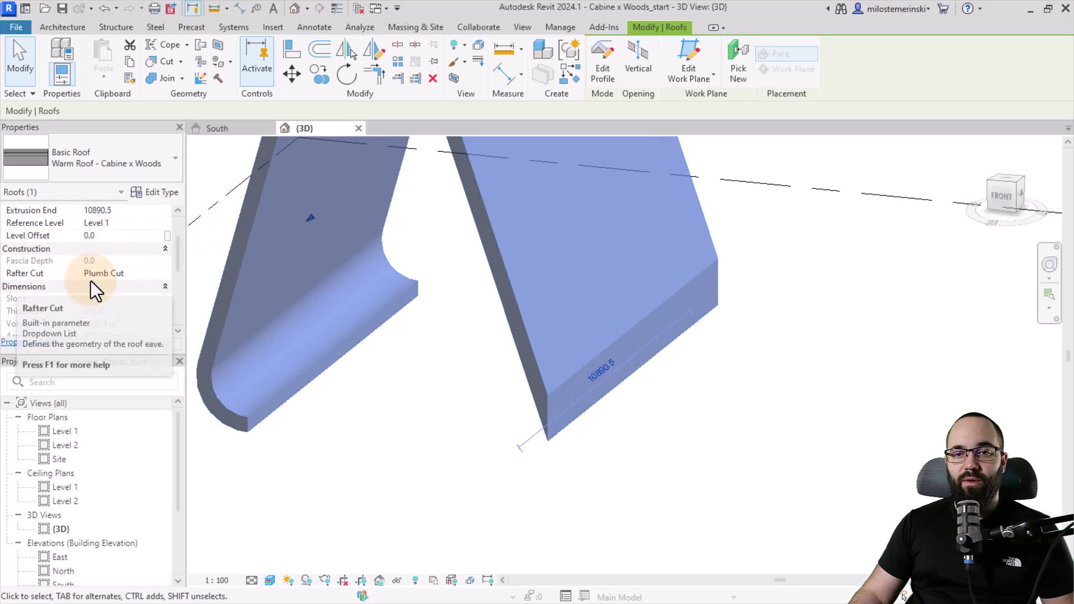
pyautogui.click(156, 274)
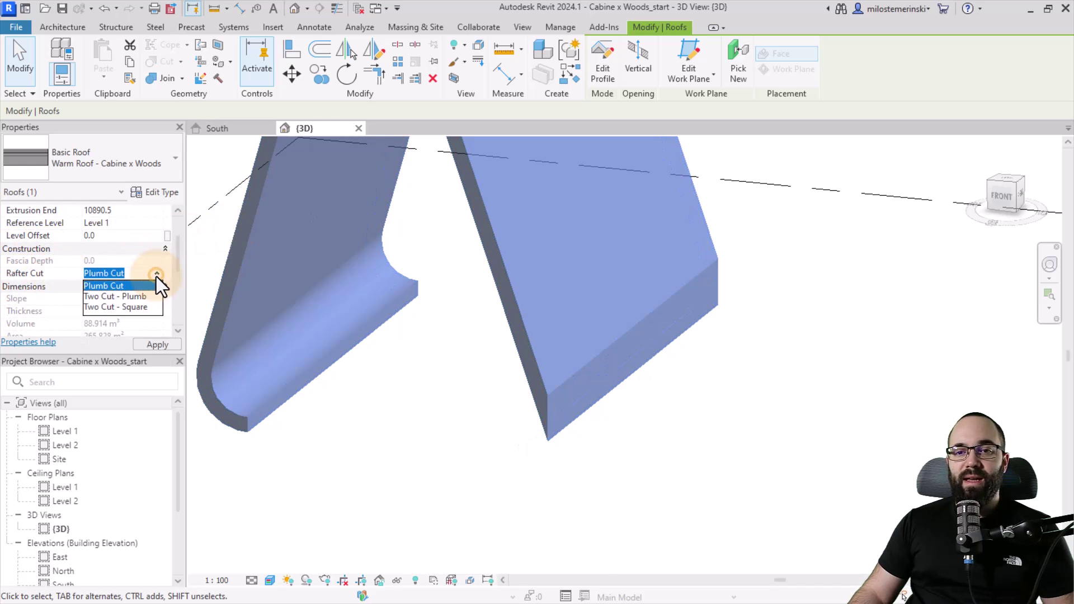
pyautogui.click(144, 308)
pyautogui.click(161, 344)
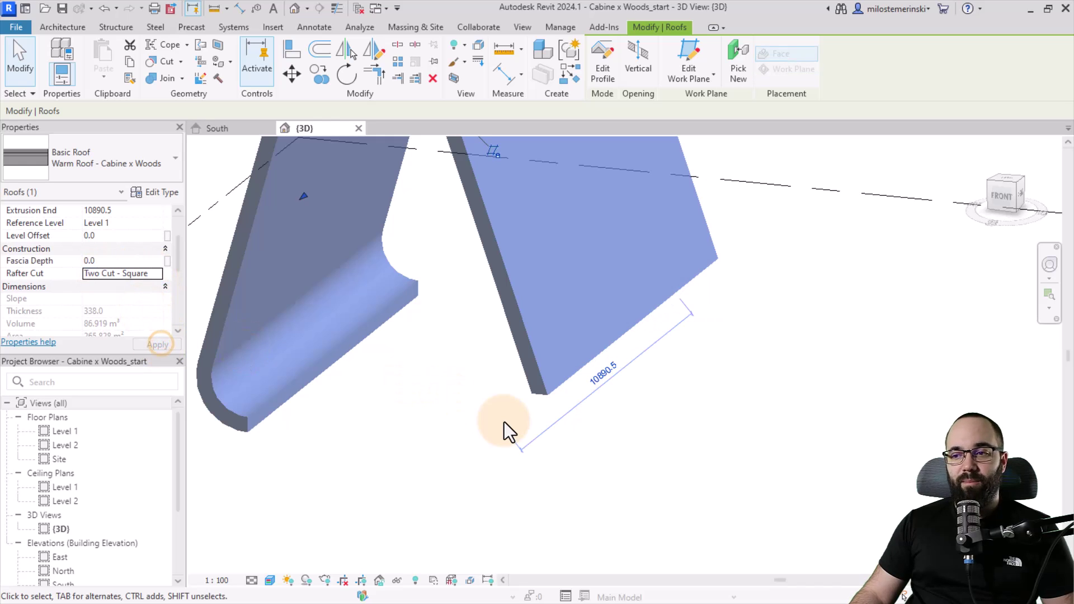
pyautogui.click(477, 401)
pyautogui.moveTo(478, 401)
pyautogui.keyDown('shift'); pyautogui.mouseDown(button='middle')
pyautogui.moveTo(486, 383)
pyautogui.moveTo(505, 416)
pyautogui.moveTo(552, 364)
pyautogui.moveTo(441, 482)
pyautogui.moveTo(422, 460)
pyautogui.mouseUp(button='middle'); pyautogui.keyUp('shift')
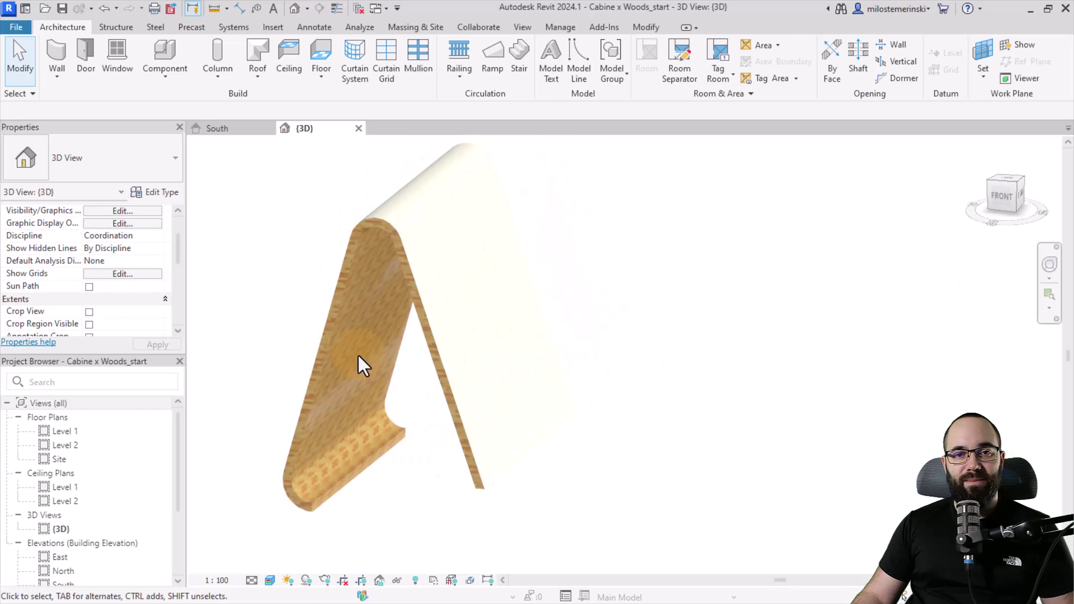
# In the Level 1 plan, stretch the roof's end grip to the upper reference plane
pyautogui.doubleClick(63, 440)
pyautogui.doubleClick(62, 431)
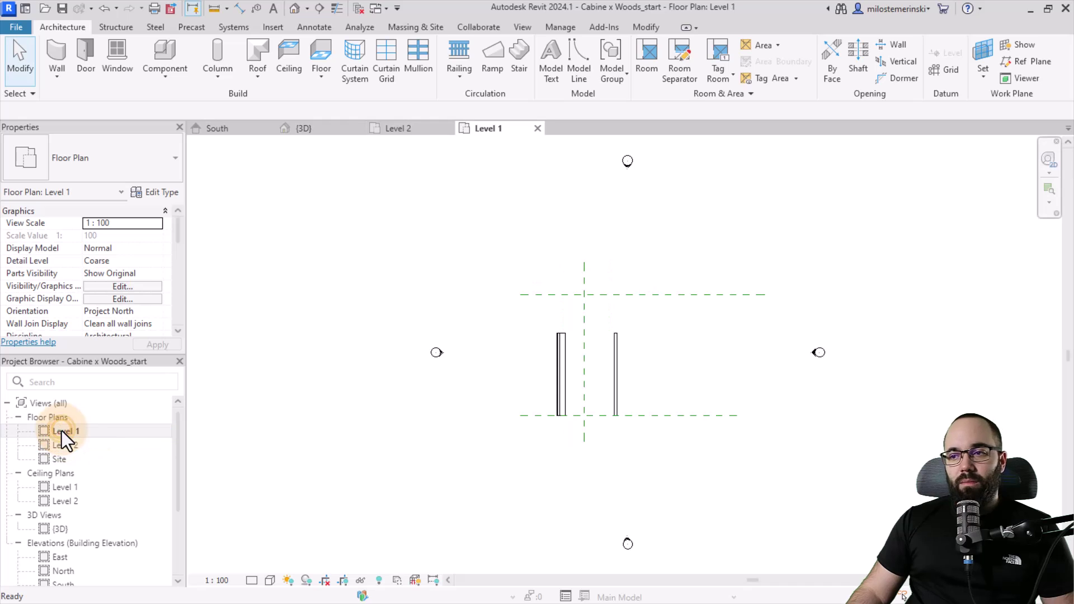
pyautogui.scroll(3, 613, 340)
pyautogui.click(612, 344)
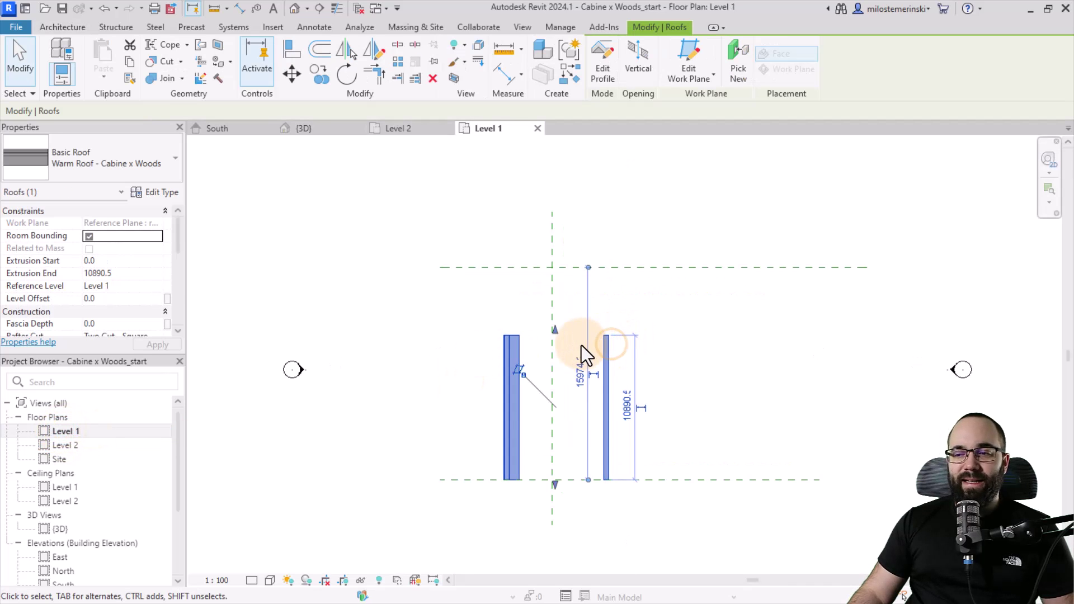
pyautogui.moveTo(555, 332); pyautogui.dragTo(553, 268)
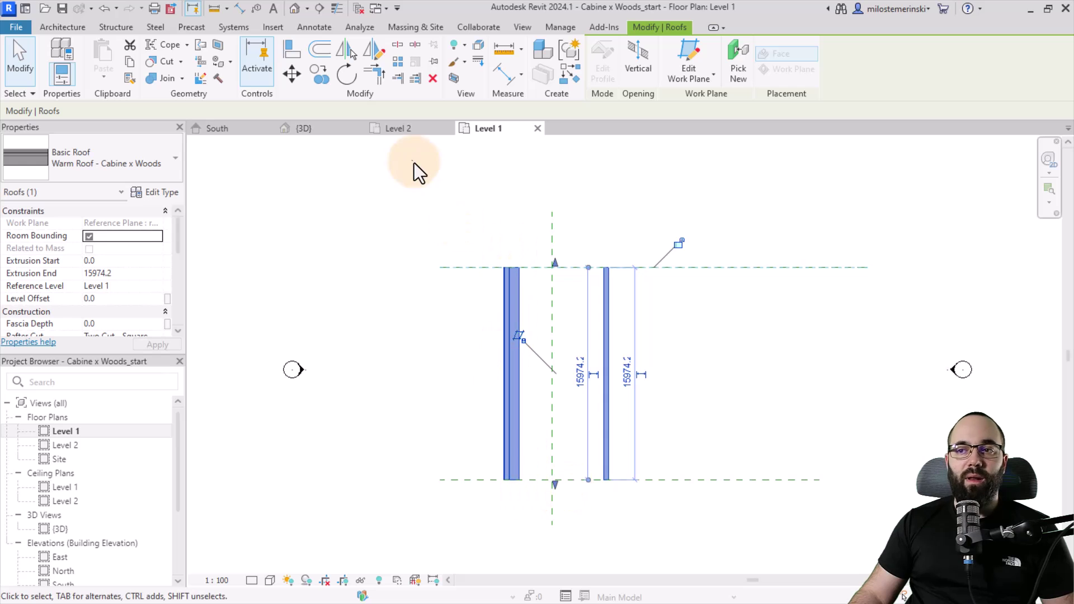
# Inspect the lengthened roof in 3D, then return to the South elevation
pyautogui.click(334, 132)
pyautogui.keyDown('shift'); pyautogui.moveTo(618, 392); pyautogui.dragTo(620, 438, button='middle'); pyautogui.keyUp('shift')
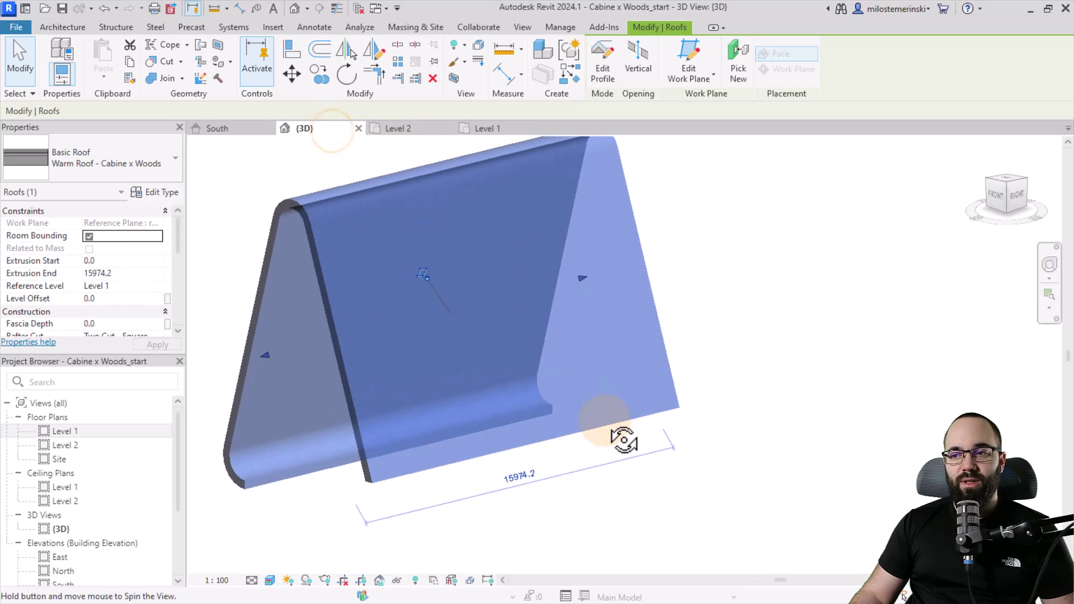
pyautogui.click(674, 492)
pyautogui.moveTo(674, 493)
pyautogui.keyDown('shift'); pyautogui.mouseDown(button='middle')
pyautogui.moveTo(633, 460)
pyautogui.moveTo(664, 460)
pyautogui.mouseUp(button='middle'); pyautogui.keyUp('shift')
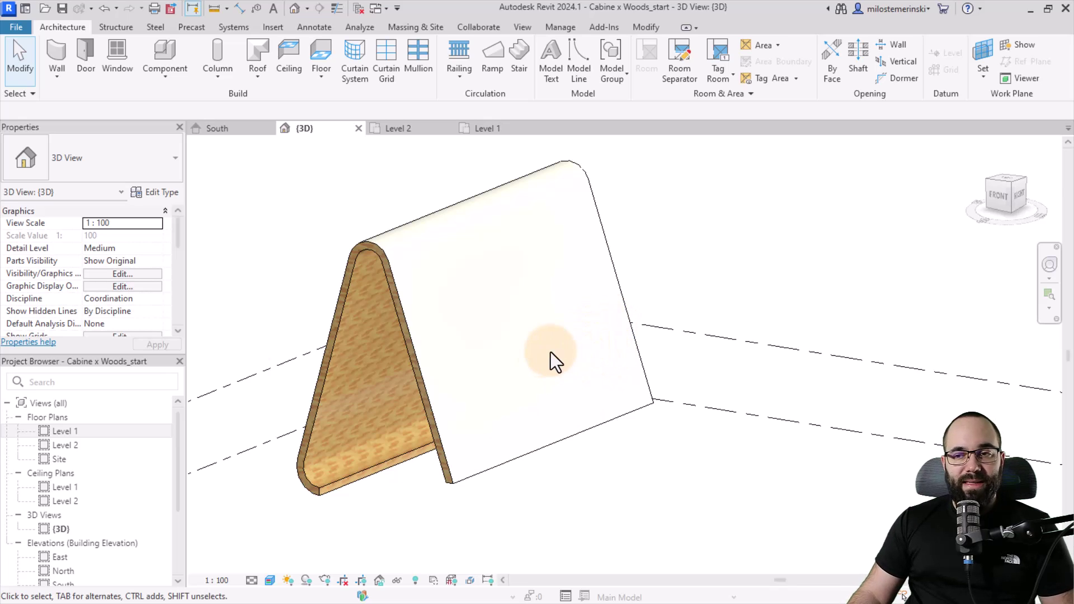
pyautogui.moveTo(550, 351)
pyautogui.keyDown('shift'); pyautogui.mouseDown(button='middle')
pyautogui.moveTo(523, 384)
pyautogui.moveTo(532, 388)
pyautogui.moveTo(504, 358)
pyautogui.mouseUp(button='middle'); pyautogui.keyUp('shift')
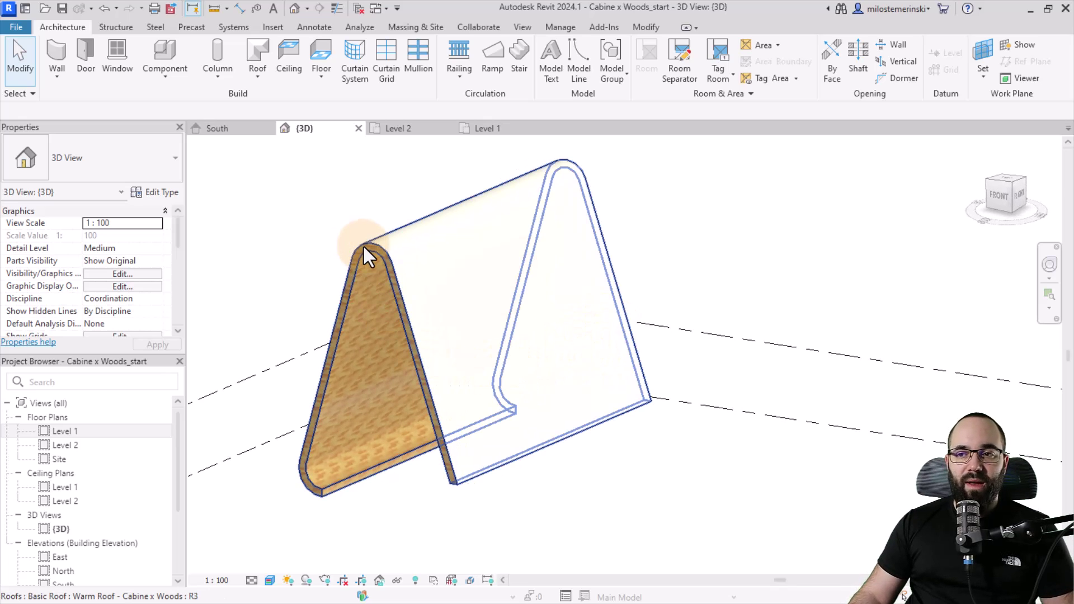
pyautogui.moveTo(380, 257)
pyautogui.keyDown('shift'); pyautogui.mouseDown(button='middle')
pyautogui.moveTo(434, 338)
pyautogui.moveTo(507, 347)
pyautogui.moveTo(545, 327)
pyautogui.moveTo(466, 316)
pyautogui.mouseUp(button='middle'); pyautogui.keyUp('shift')
pyautogui.click(217, 129)
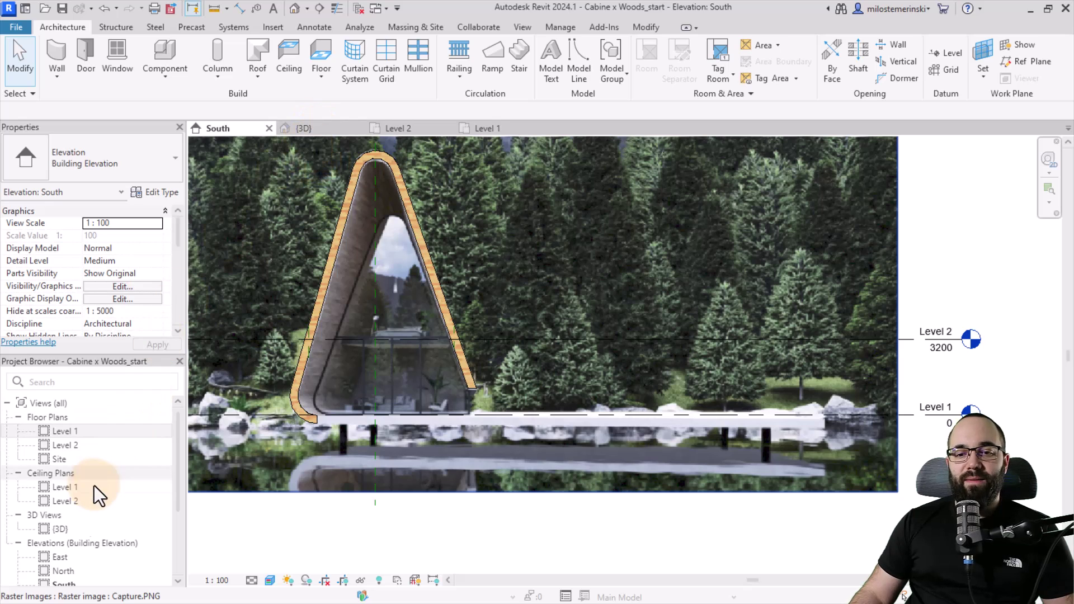
# On the East elevation, inspect the diagonal RV reference plane and roof outline, then return South
pyautogui.scroll(-3, 92, 487)
pyautogui.doubleClick(63, 495)
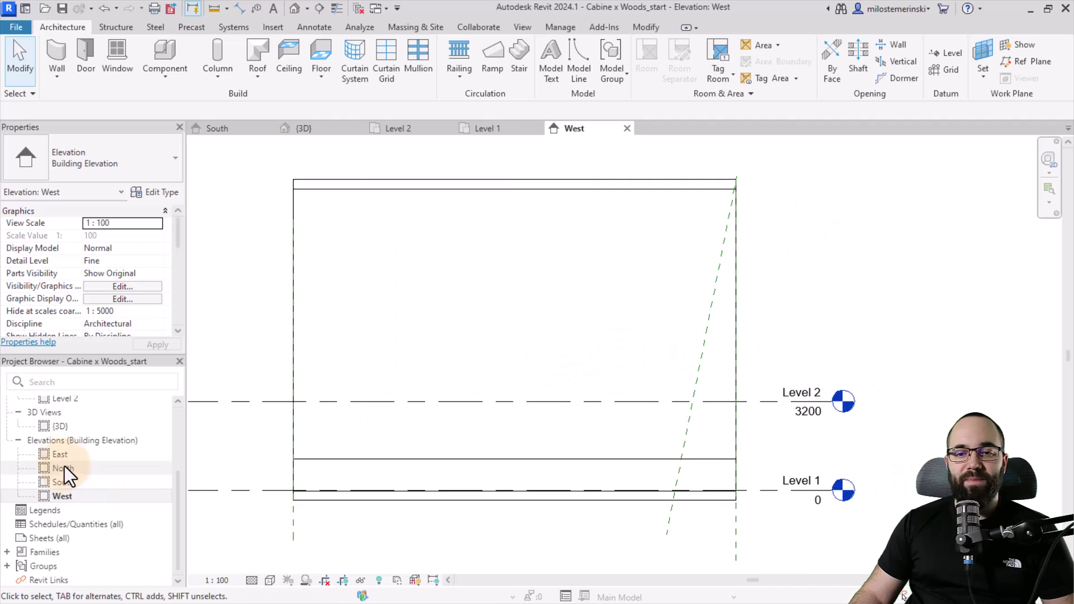
pyautogui.doubleClick(60, 455)
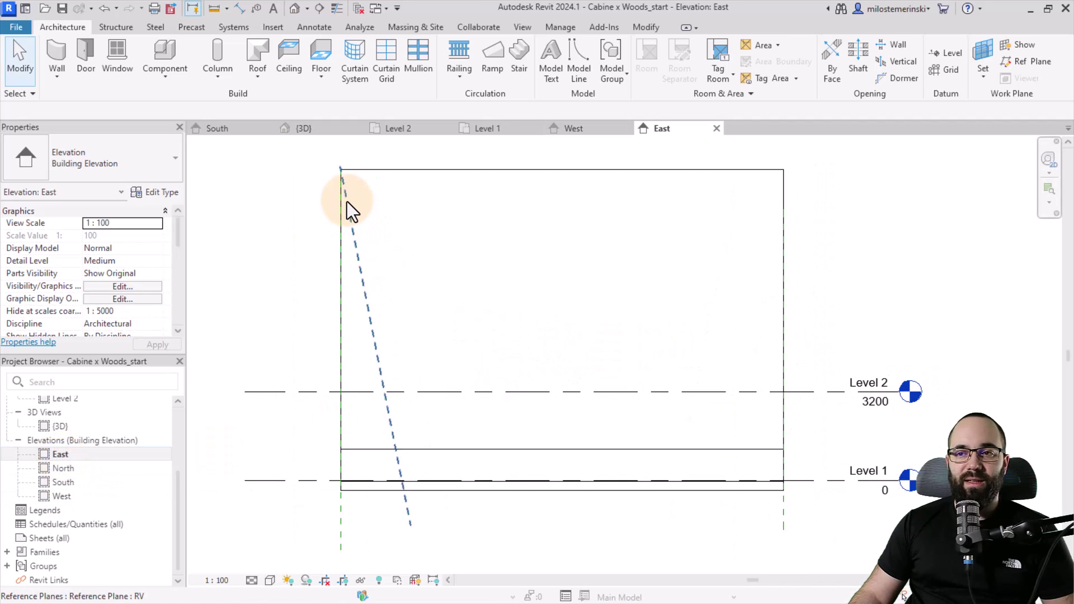
pyautogui.click(349, 212)
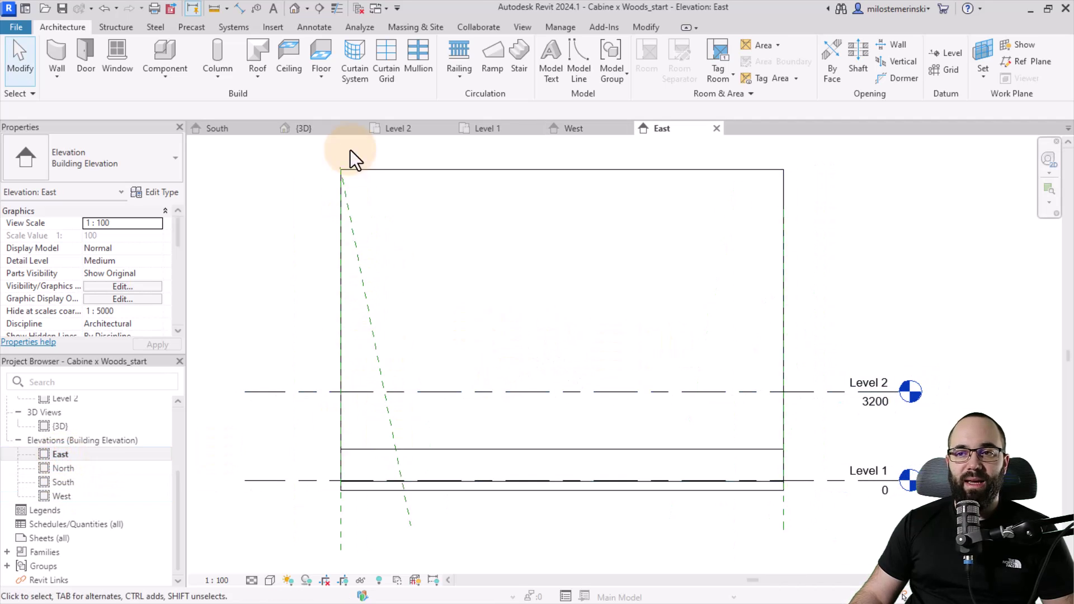
pyautogui.scroll(2, 347, 171)
pyautogui.scroll(2, 324, 163)
pyautogui.scroll(2, 316, 197)
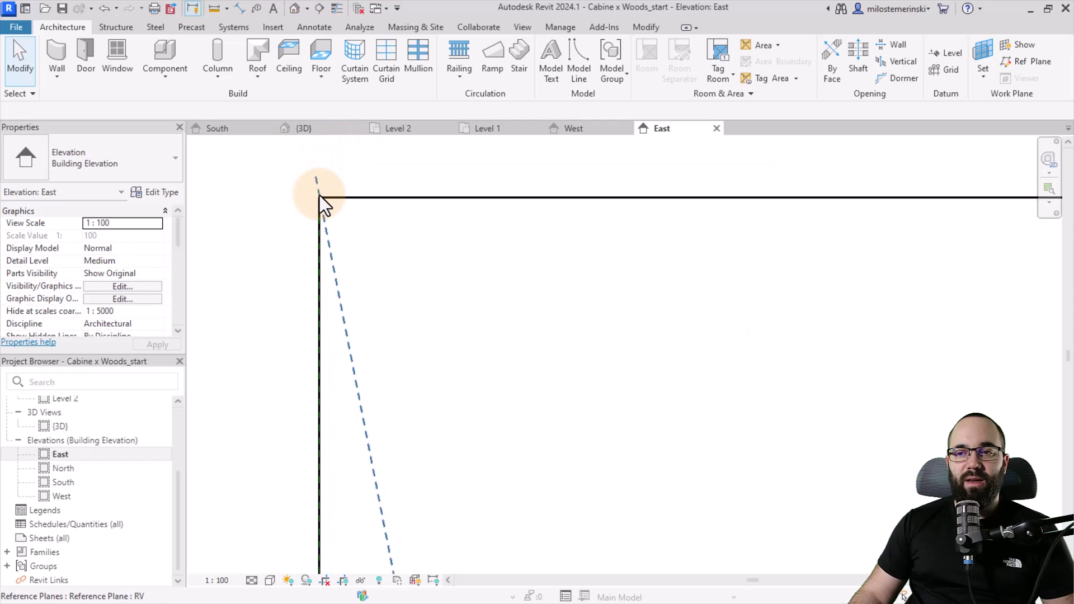
pyautogui.click(320, 195)
pyautogui.scroll(-3, 320, 193)
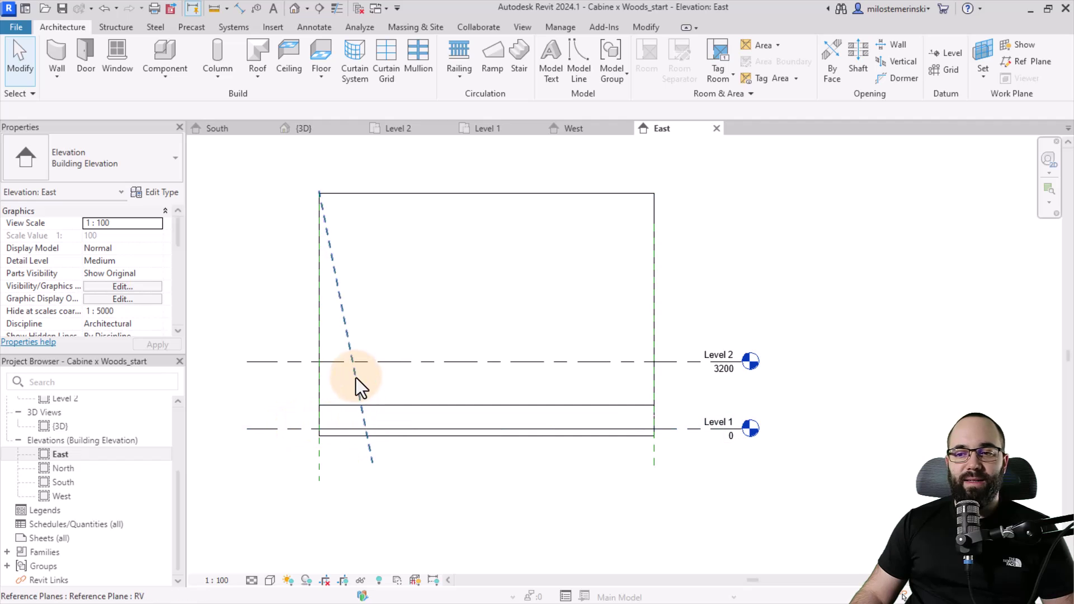
pyautogui.click(338, 319)
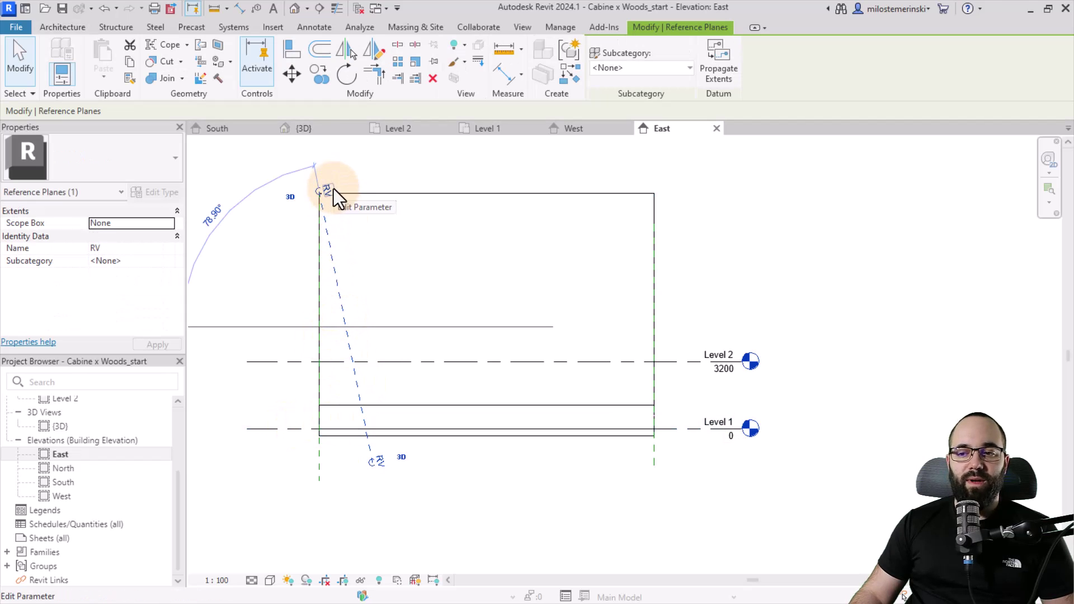
pyautogui.click(446, 225)
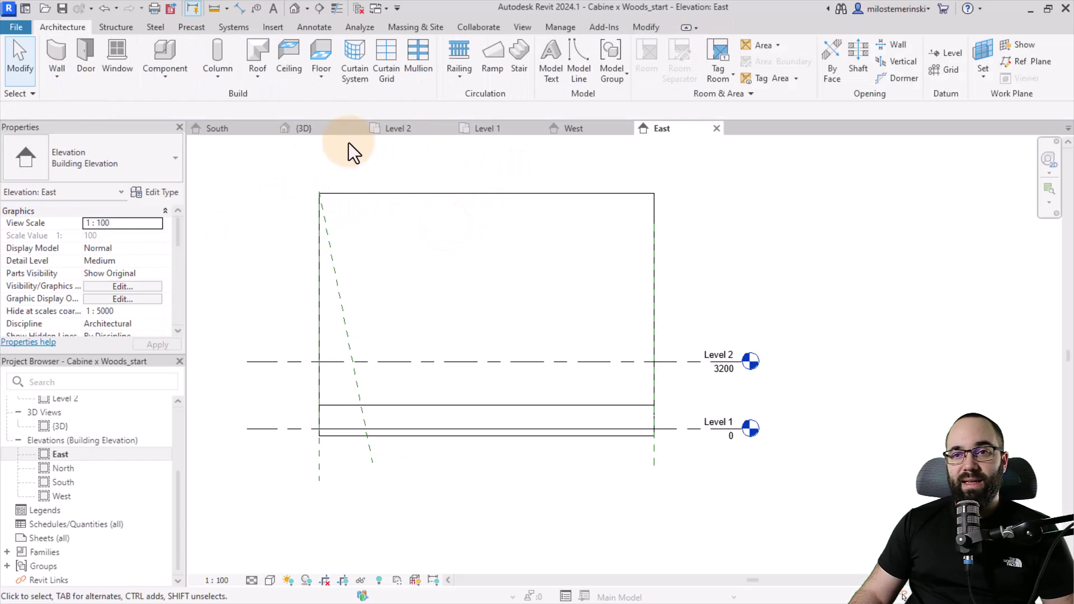
pyautogui.click(240, 131)
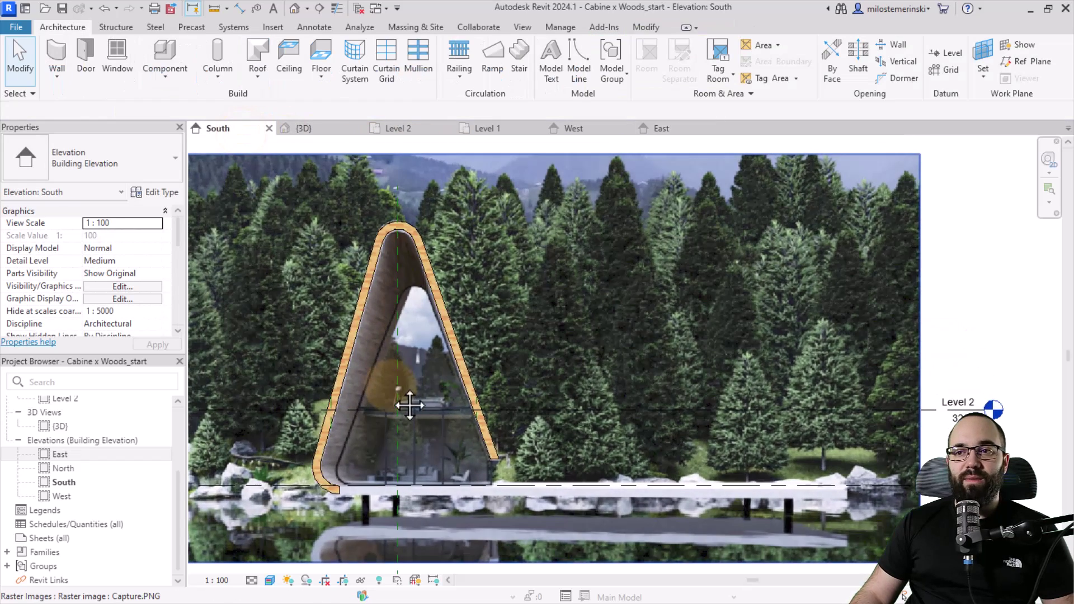
# Create an in-place model in the Roofs category named Roofs 1
pyautogui.moveTo(409, 405); pyautogui.dragTo(437, 394, button='middle')
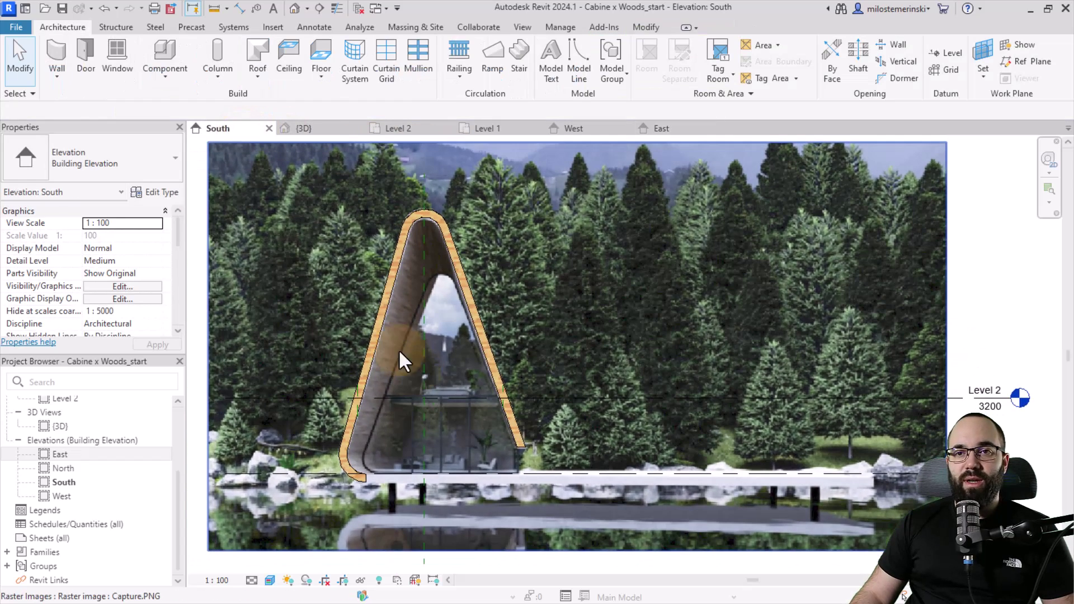
pyautogui.click(165, 77)
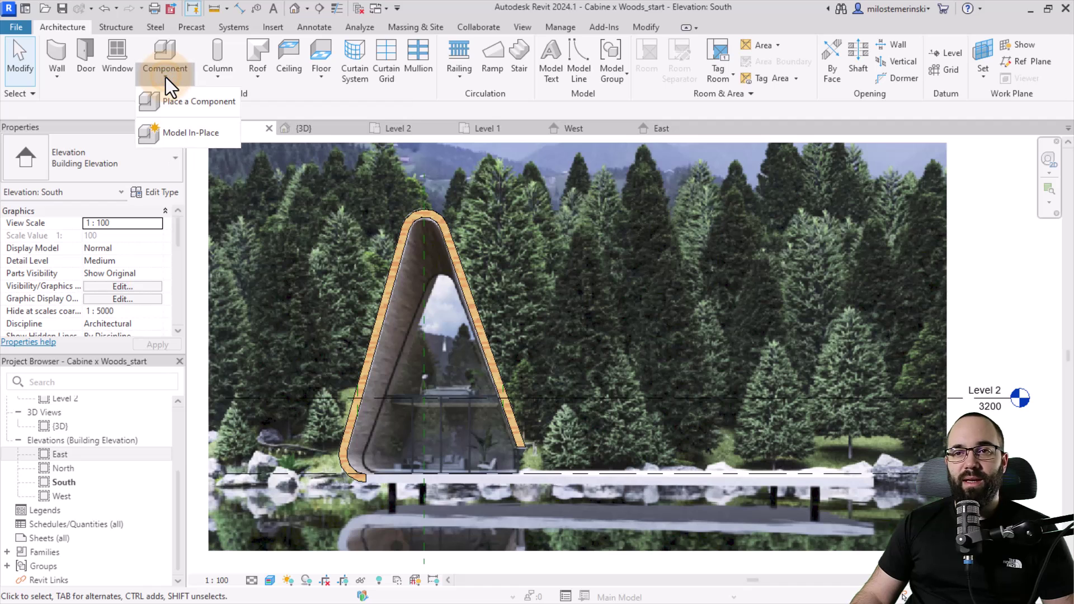
pyautogui.click(194, 136)
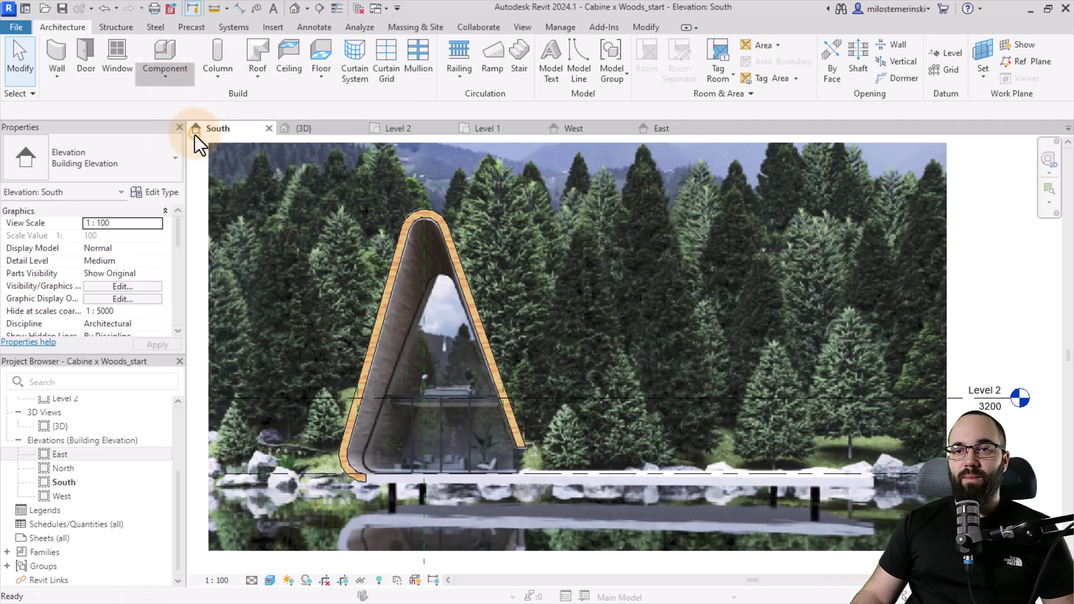
pyautogui.scroll(-4, 334, 280)
pyautogui.scroll(-10, 331, 280)
pyautogui.scroll(1, 331, 279)
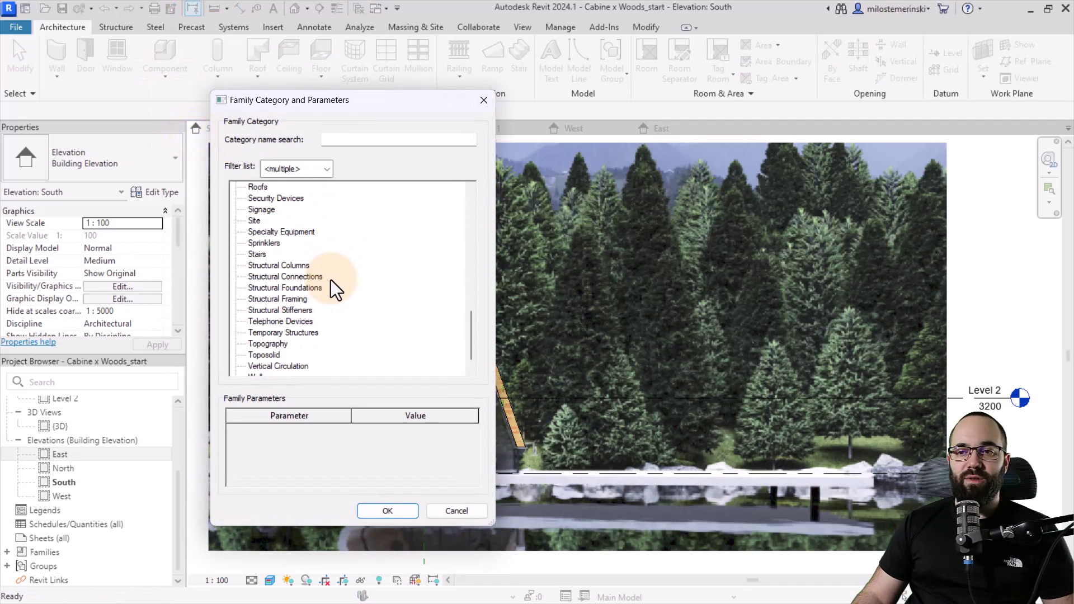
pyautogui.scroll(1, 330, 280)
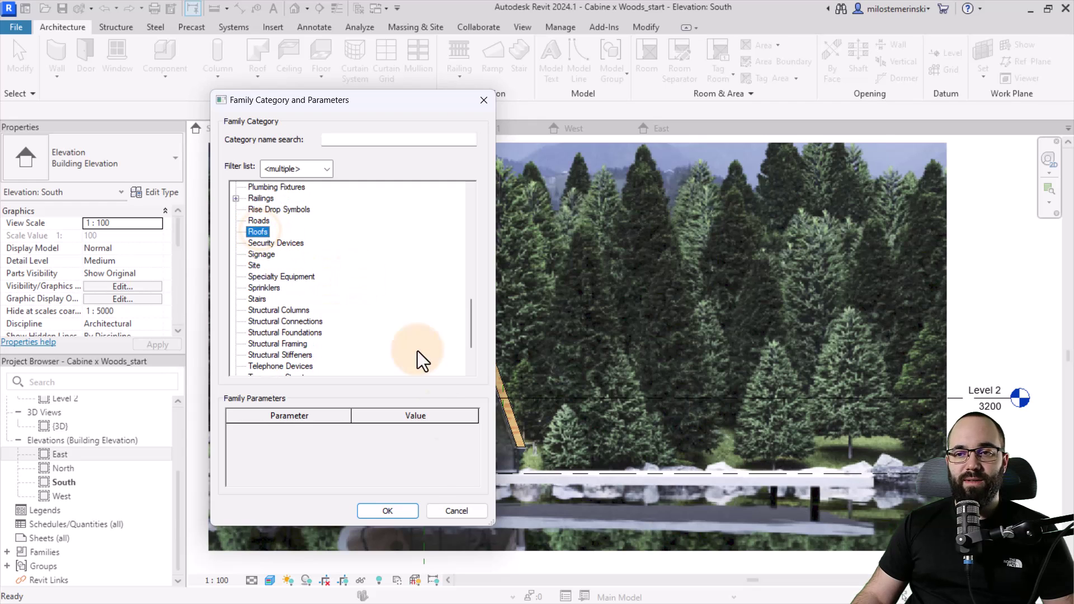
pyautogui.click(391, 509)
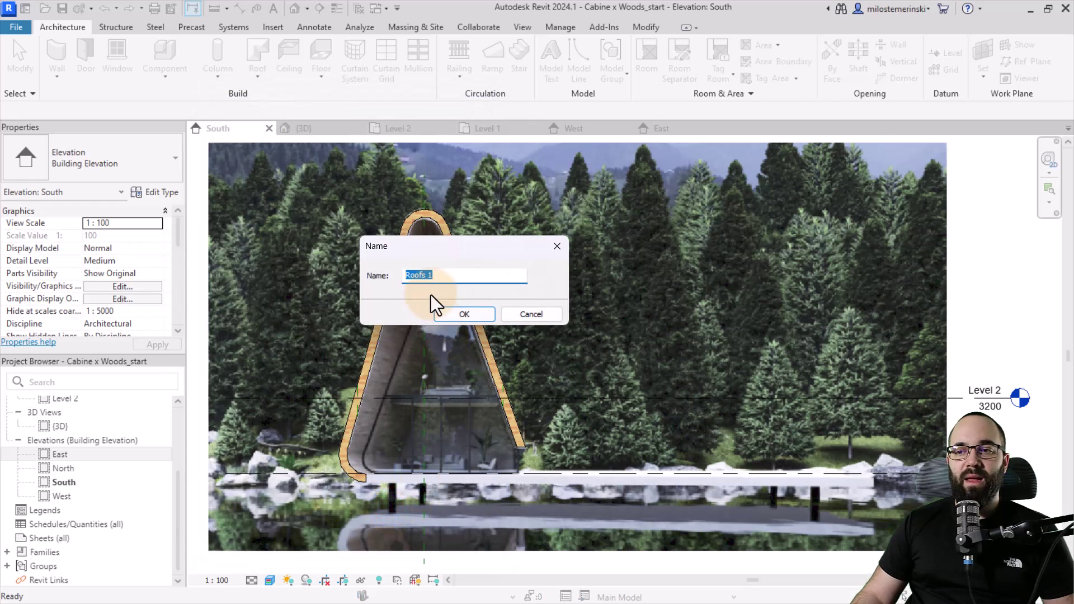
pyautogui.click(460, 311)
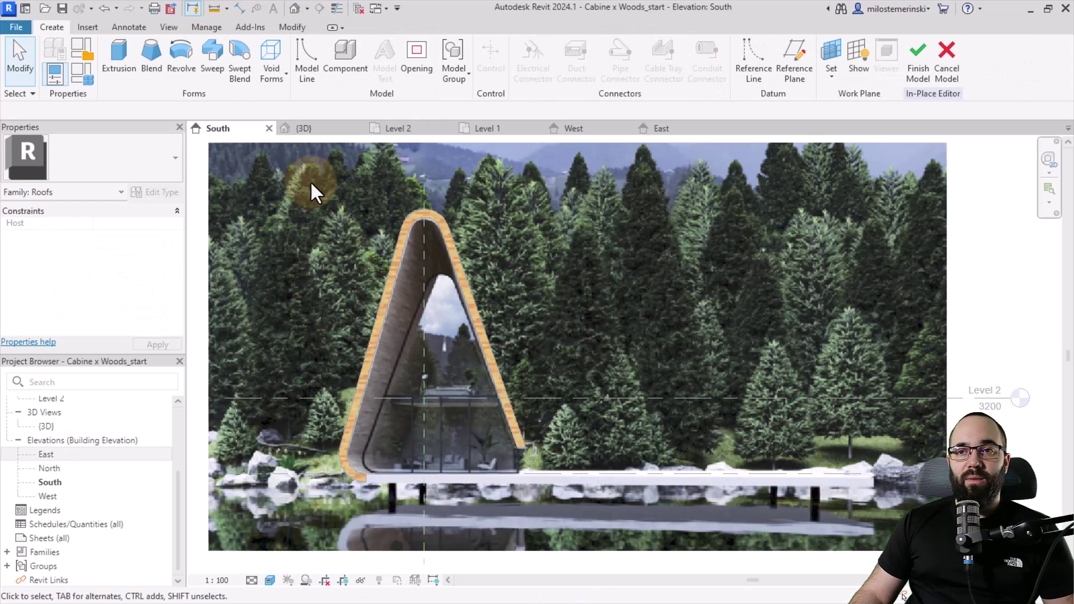
# Draw a rectangular void extrusion on Reference Plane : RV from the apex to below the floor
pyautogui.click(276, 79)
pyautogui.click(301, 109)
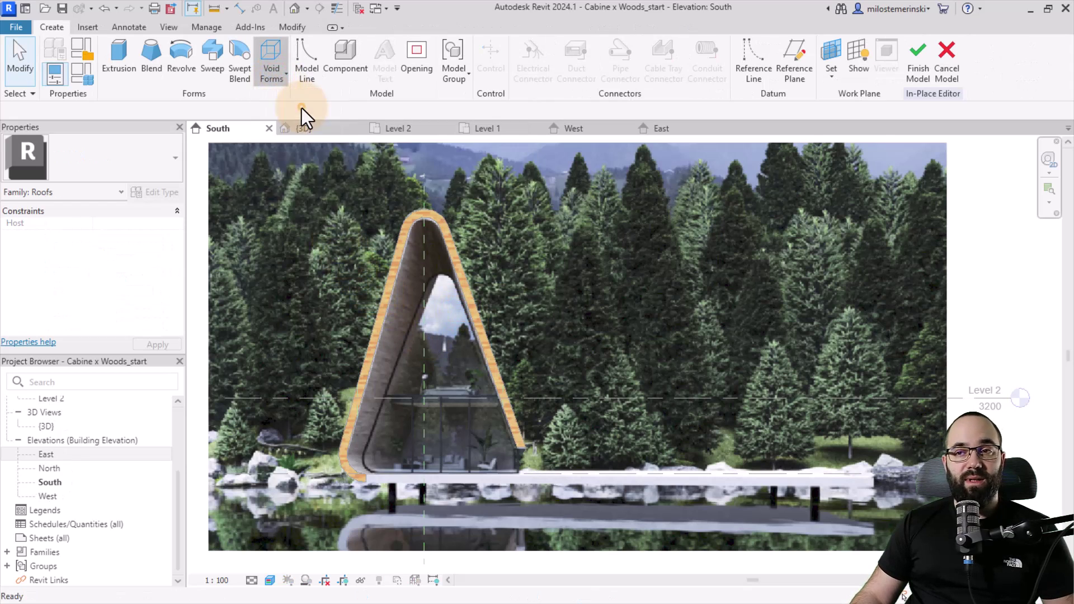
pyautogui.click(528, 308)
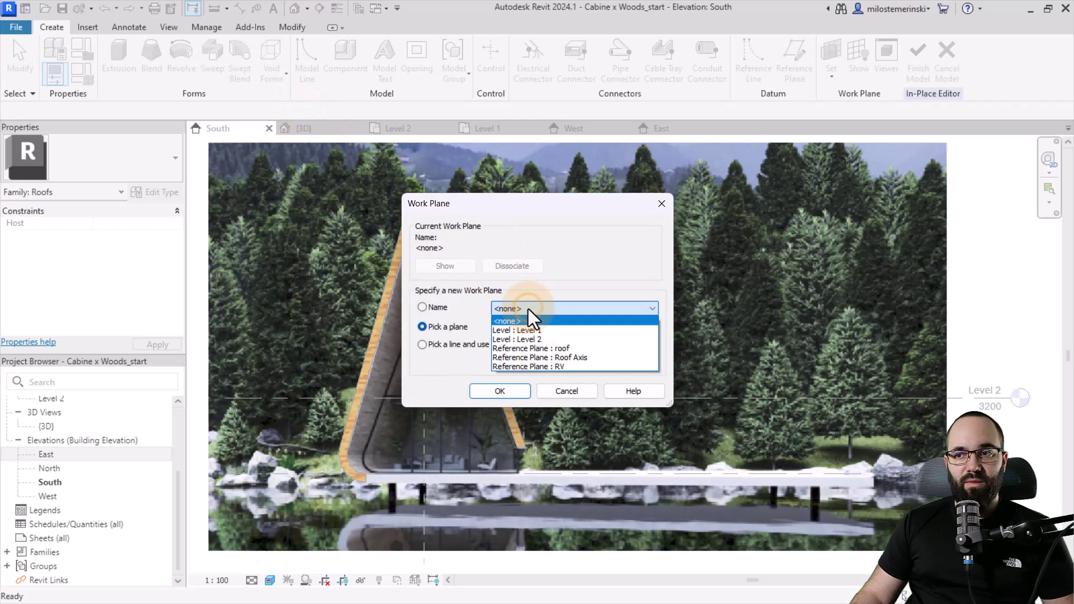
pyautogui.click(527, 367)
pyautogui.click(511, 394)
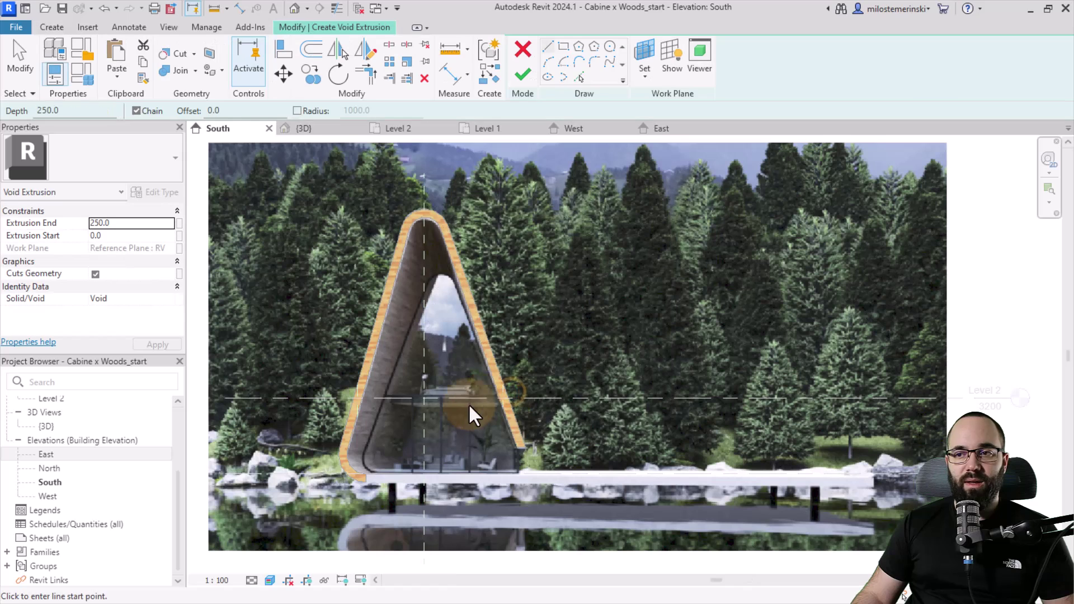
pyautogui.click(565, 47)
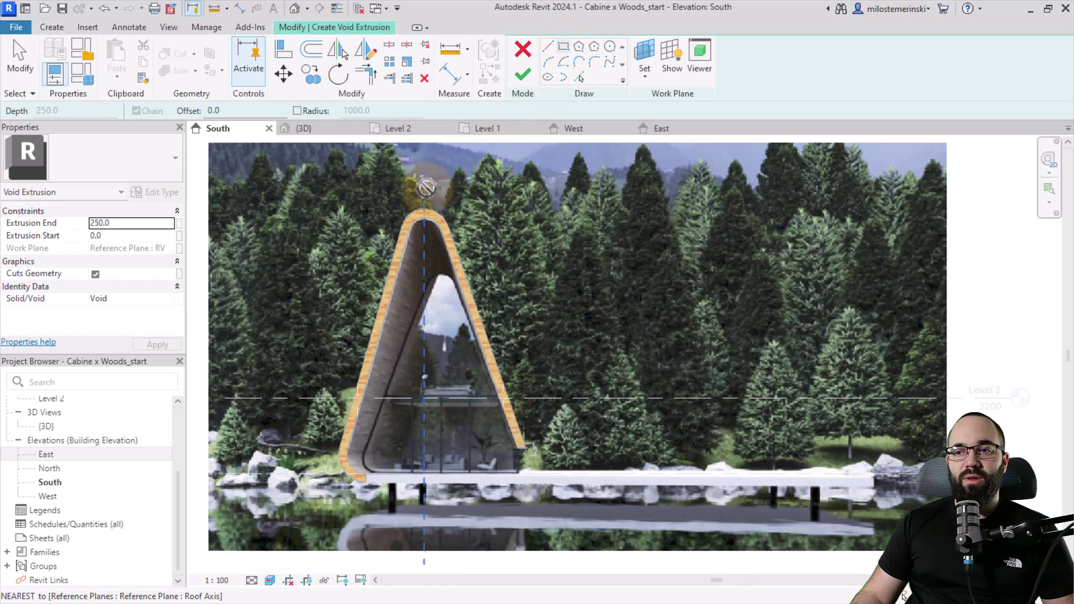
pyautogui.click(425, 188)
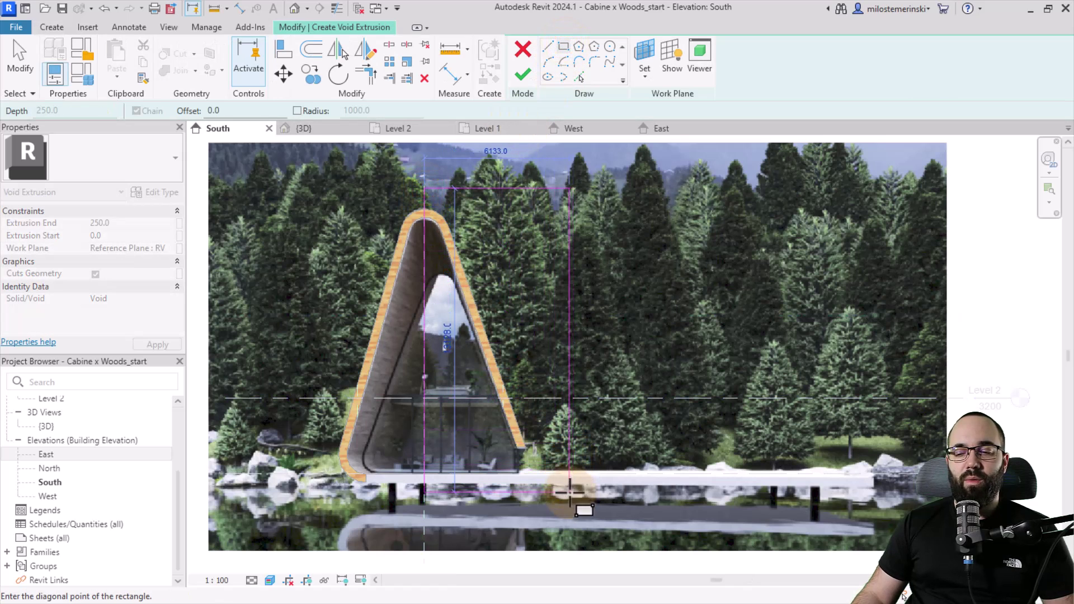
pyautogui.click(552, 491)
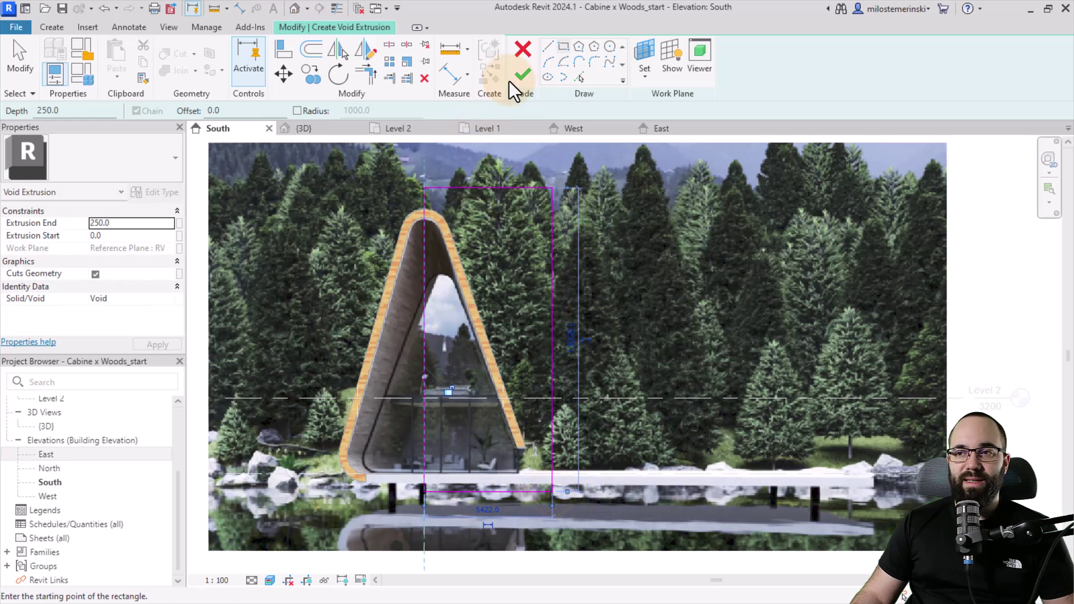
pyautogui.click(522, 76)
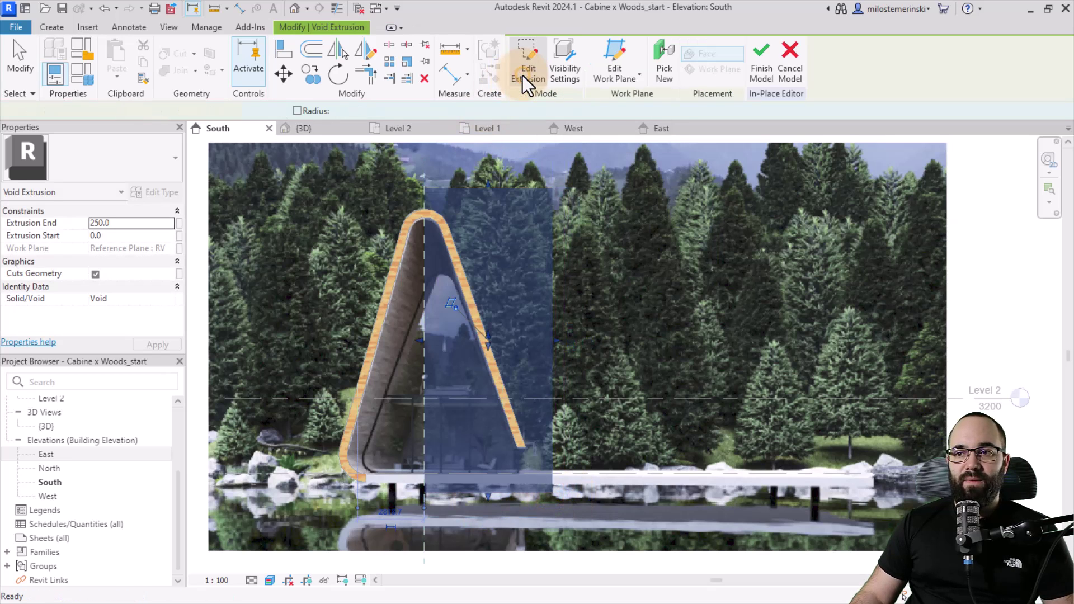
# In 3D, drag the void's depth so it runs the roof's length to 3119.3
pyautogui.click(320, 129)
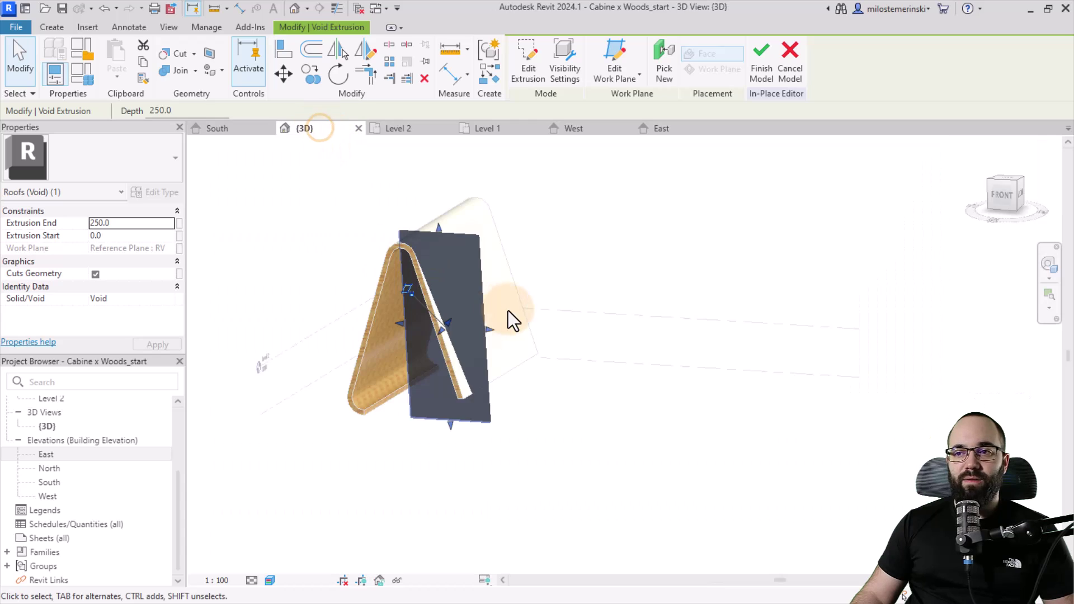
pyautogui.keyDown('shift'); pyautogui.moveTo(514, 321); pyautogui.dragTo(391, 363, button='middle'); pyautogui.keyUp('shift')
pyautogui.scroll(3, 398, 342)
pyautogui.moveTo(489, 324)
pyautogui.mouseDown()
pyautogui.moveTo(445, 321)
pyautogui.moveTo(515, 312)
pyautogui.mouseUp()
pyautogui.keyDown('shift'); pyautogui.moveTo(515, 312); pyautogui.dragTo(512, 329, button='middle'); pyautogui.keyUp('shift')
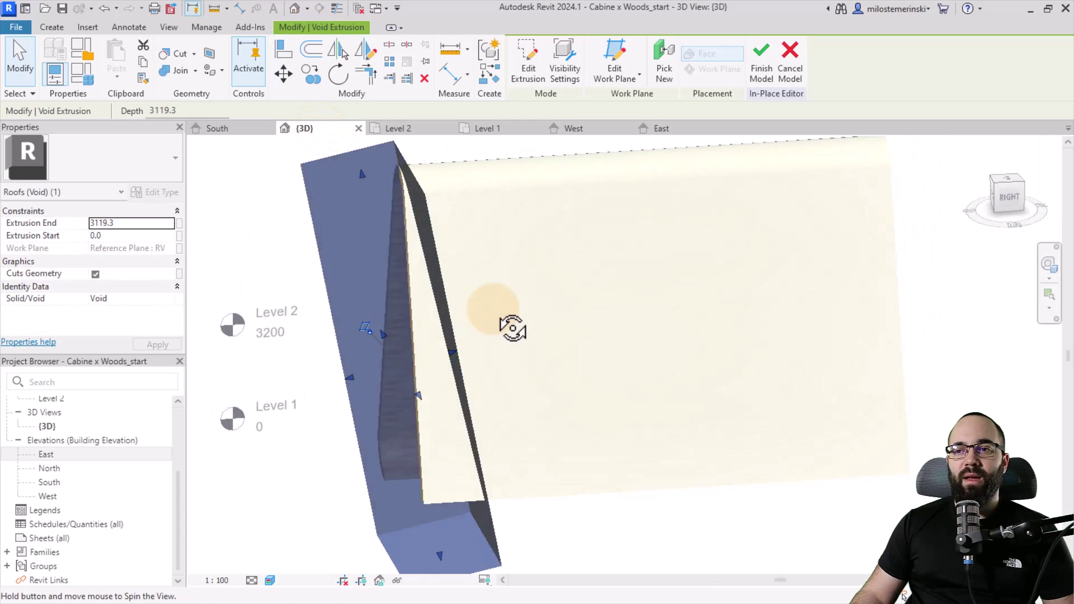
pyautogui.scroll(5, 403, 193)
pyautogui.scroll(-2, 400, 369)
pyautogui.scroll(2, 375, 321)
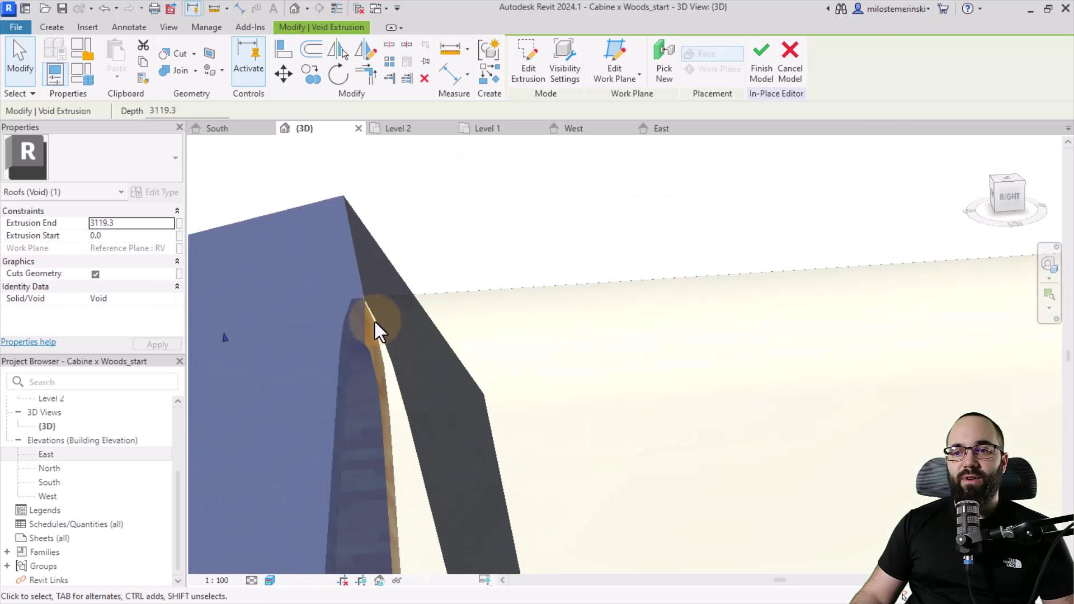
pyautogui.scroll(2, 375, 321)
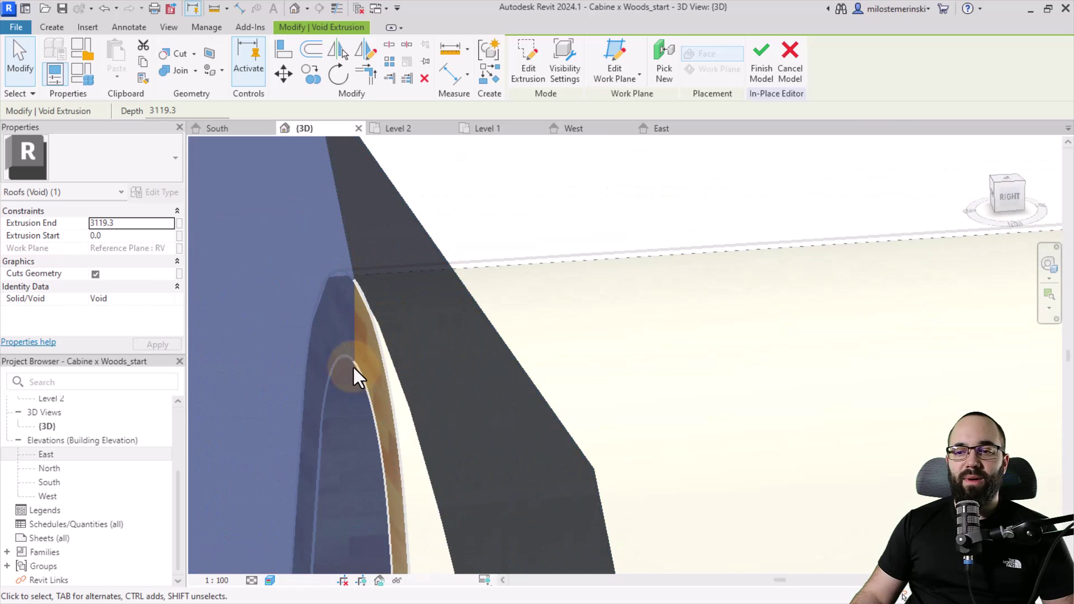
# Try Extrusion Start values of 40 and 5080 for the void in Properties
pyautogui.click(139, 236)
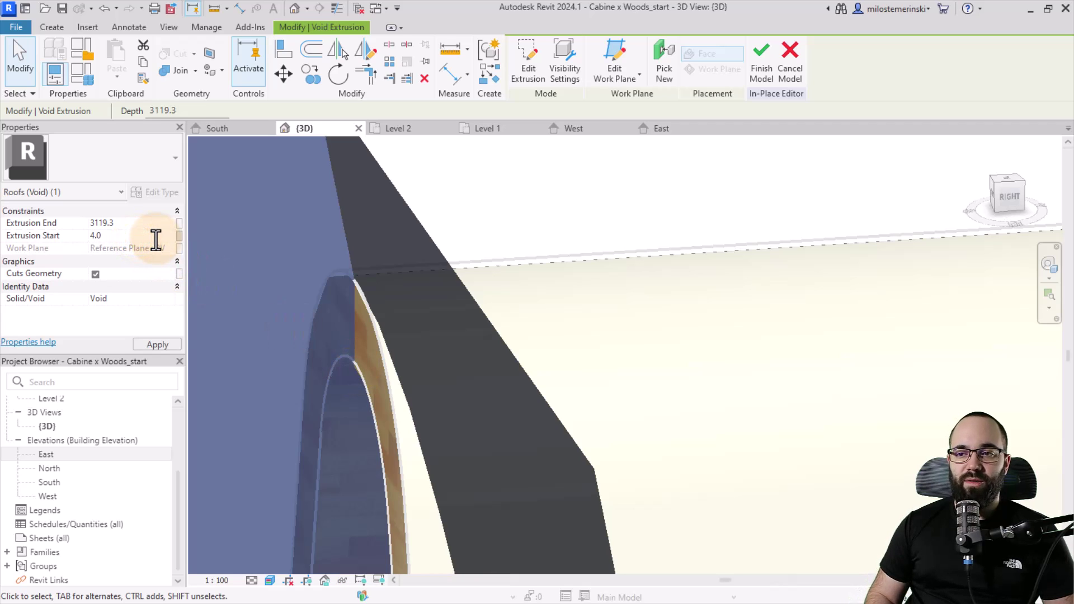
pyautogui.click(160, 344)
pyautogui.click(124, 235)
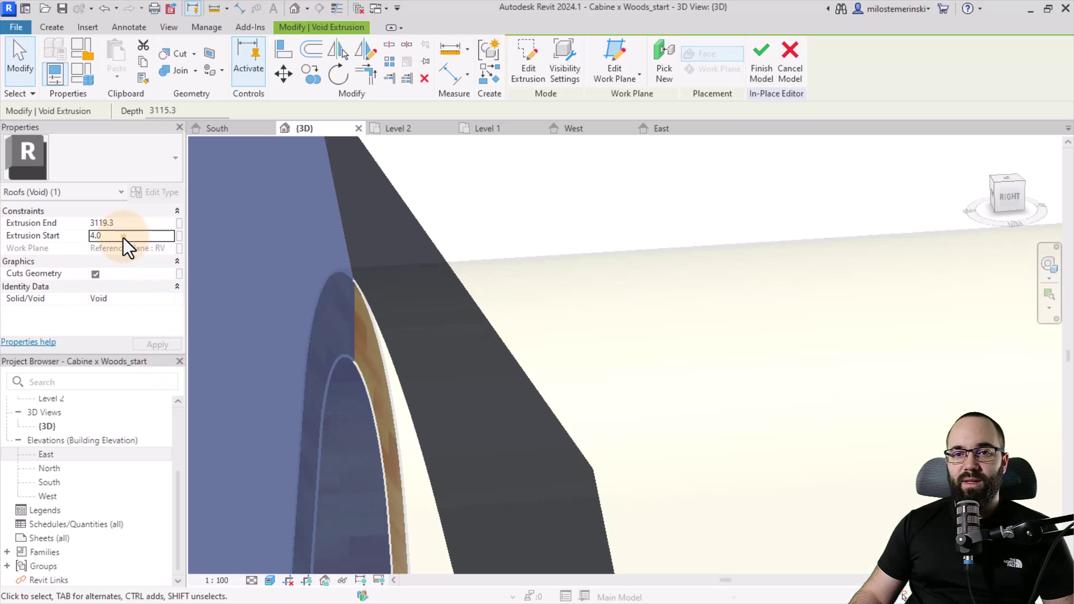
pyautogui.write('40')
pyautogui.click(156, 344)
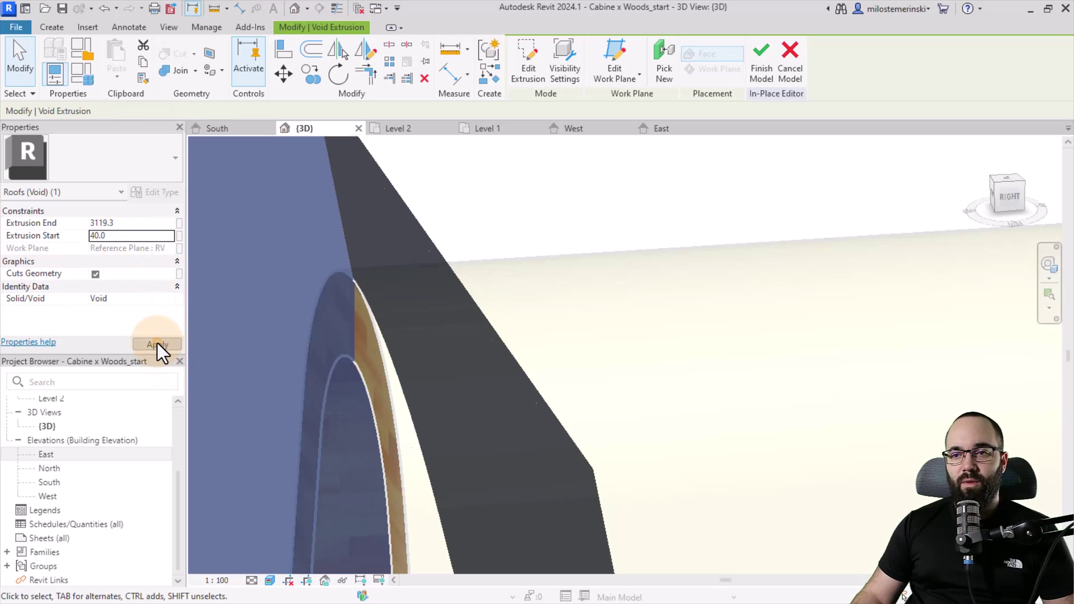
pyautogui.doubleClick(132, 235)
pyautogui.write('50')
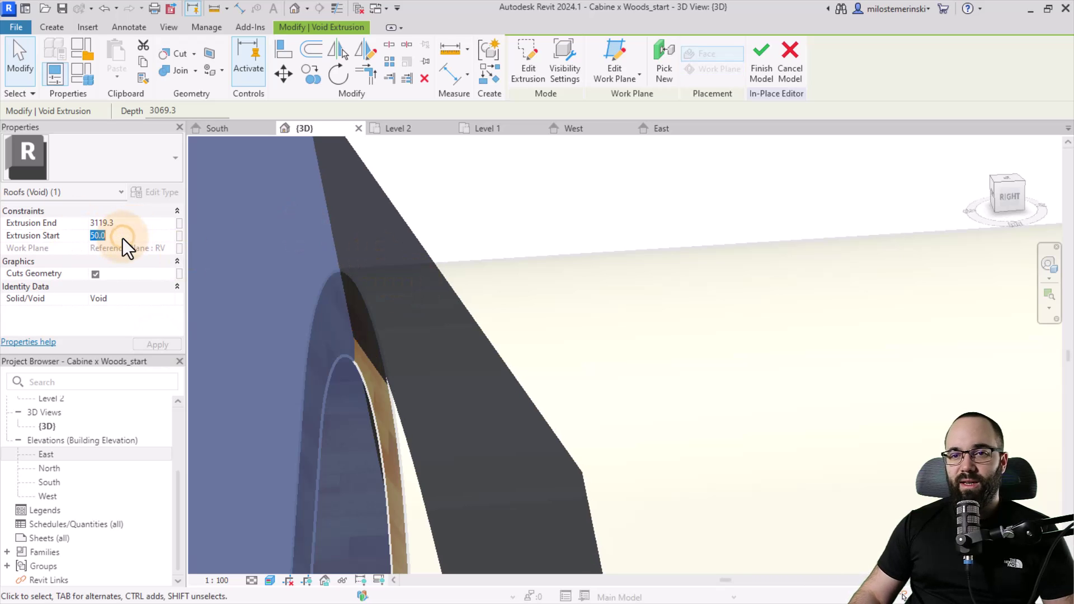
pyautogui.write('80')
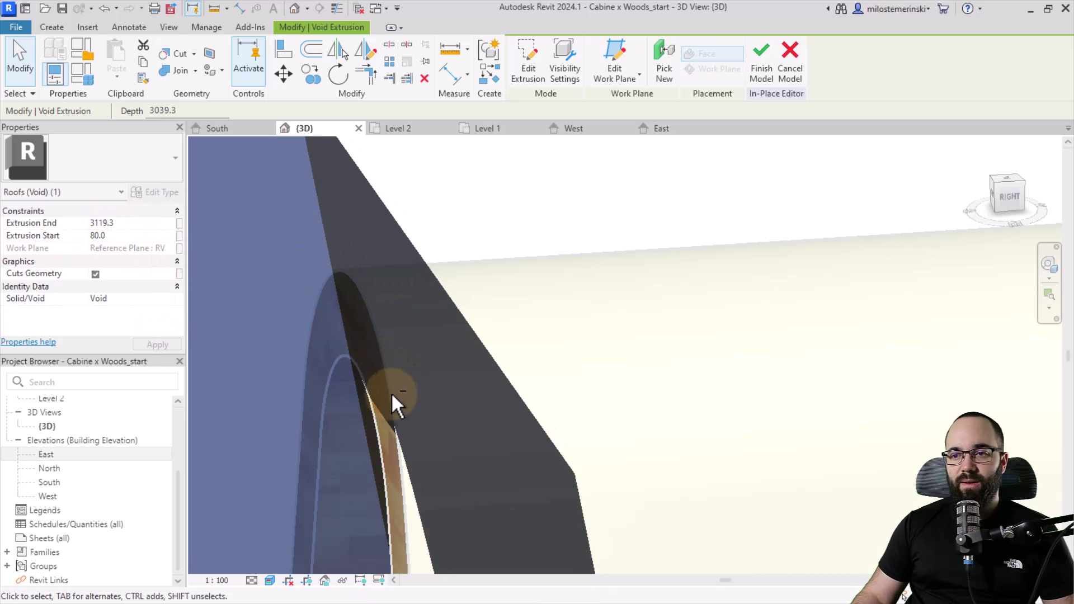
# Set the void's Extrusion Start to 70 and orbit out to check the cut
pyautogui.keyDown('shift'); pyautogui.moveTo(391, 391); pyautogui.dragTo(425, 353, button='middle'); pyautogui.keyUp('shift')
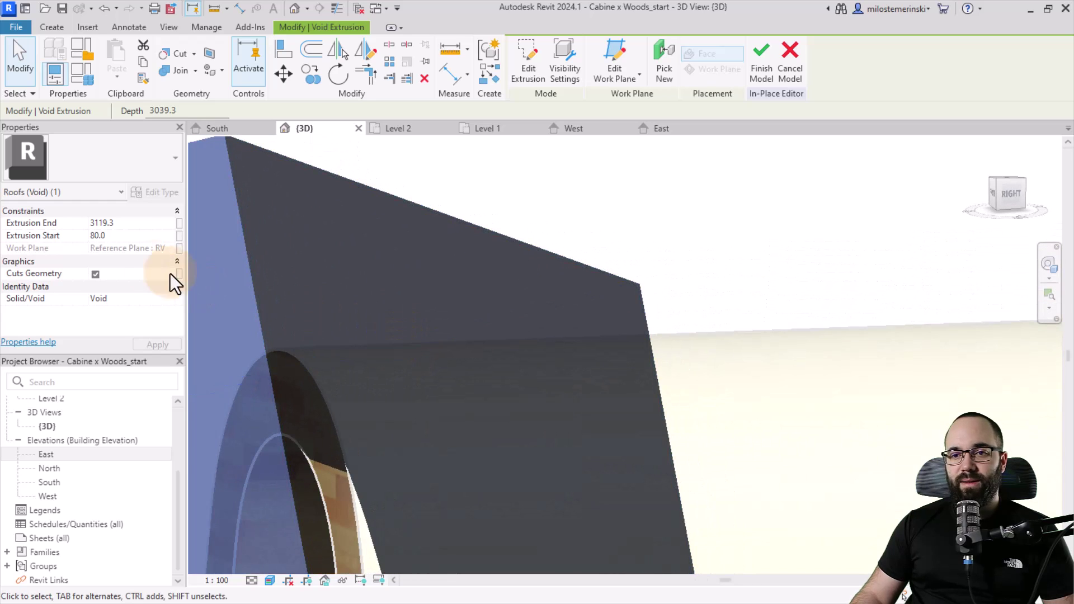
pyautogui.write('70')
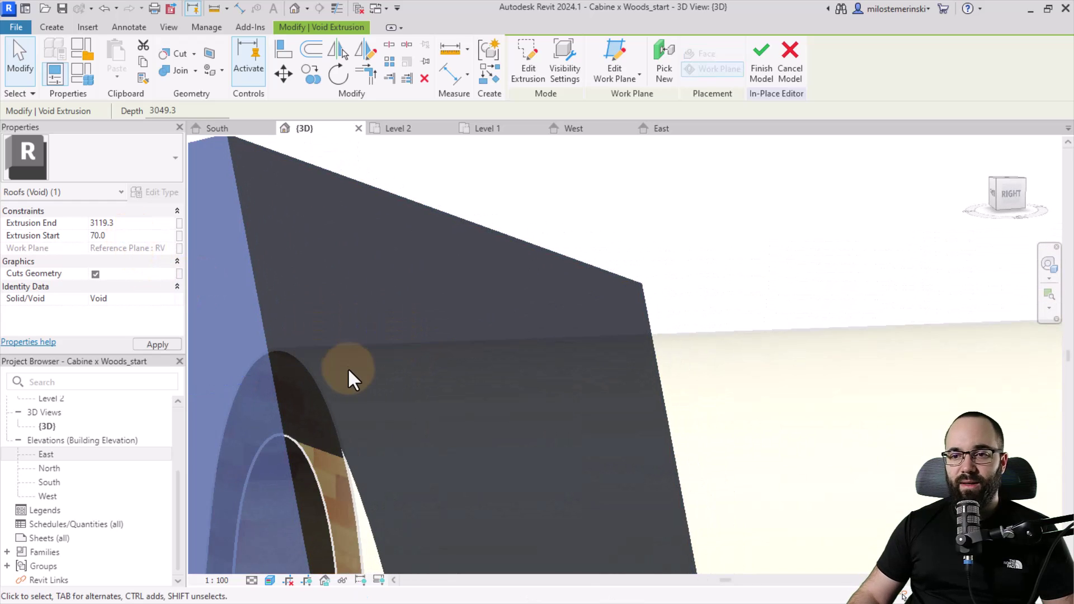
pyautogui.scroll(3, 307, 404)
pyautogui.scroll(2, 278, 470)
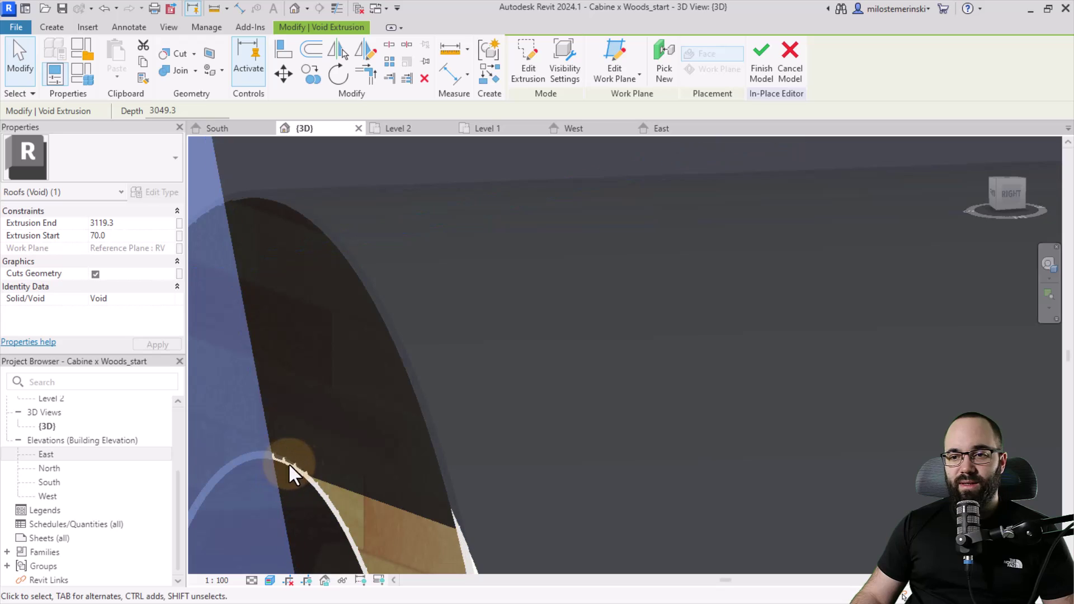
pyautogui.scroll(-3, 392, 302)
pyautogui.moveTo(411, 267)
pyautogui.keyDown('shift'); pyautogui.mouseDown(button='middle')
pyautogui.moveTo(422, 335)
pyautogui.moveTo(425, 273)
pyautogui.moveTo(525, 328)
pyautogui.moveTo(620, 334)
pyautogui.mouseUp(button='middle'); pyautogui.keyUp('shift')
pyautogui.scroll(-3, 425, 274)
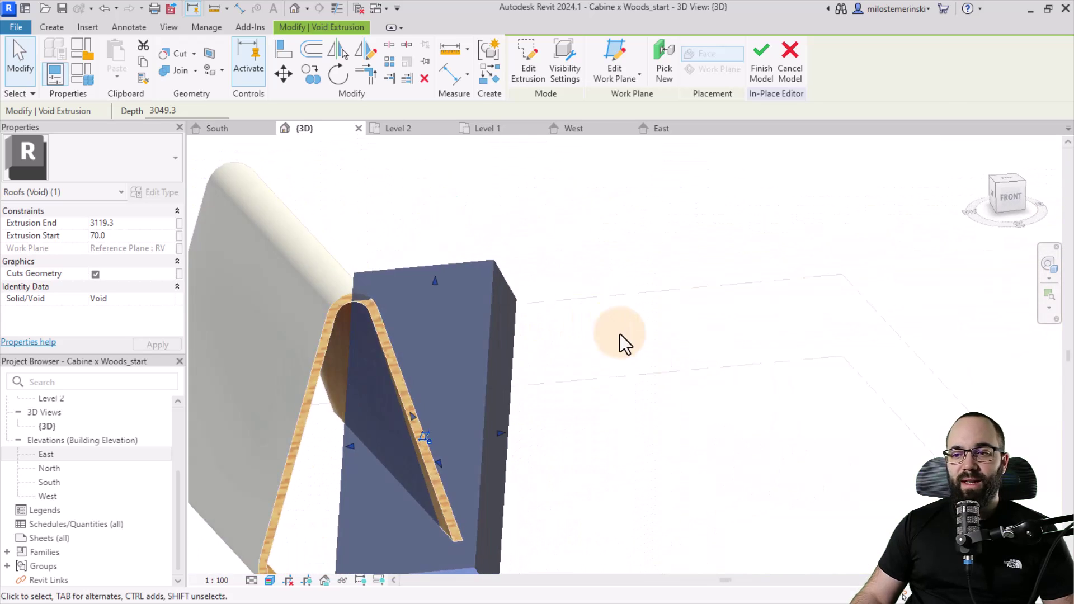
# Cut the void out of the curved roof solid with Cut Geometry
pyautogui.click(624, 334)
pyautogui.moveTo(548, 257)
pyautogui.keyDown('shift'); pyautogui.mouseDown(button='middle')
pyautogui.moveTo(463, 283)
pyautogui.moveTo(374, 232)
pyautogui.mouseUp(button='middle'); pyautogui.keyUp('shift')
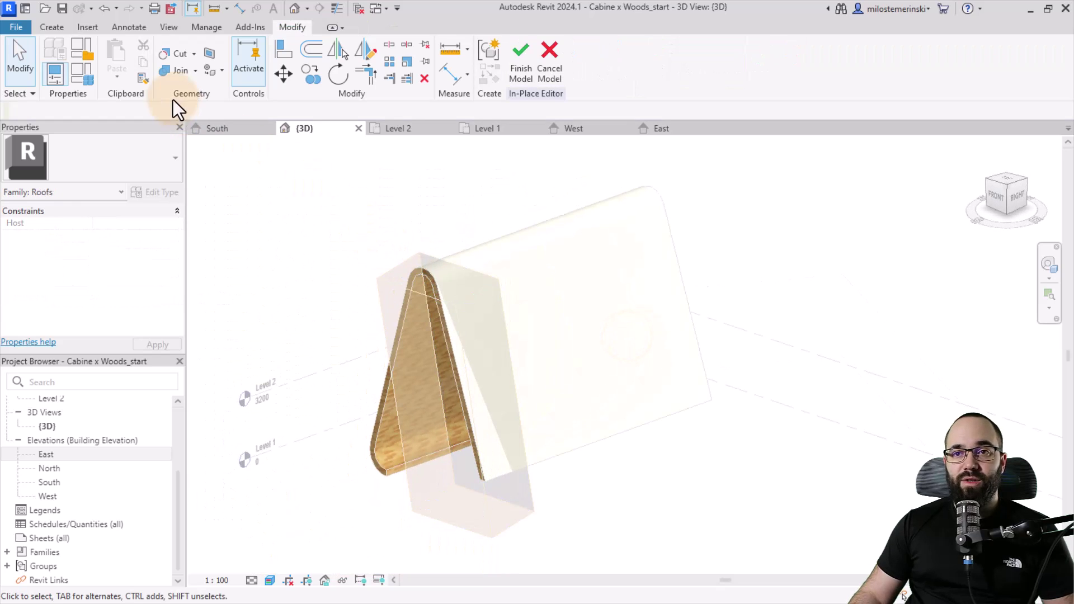
pyautogui.click(181, 60)
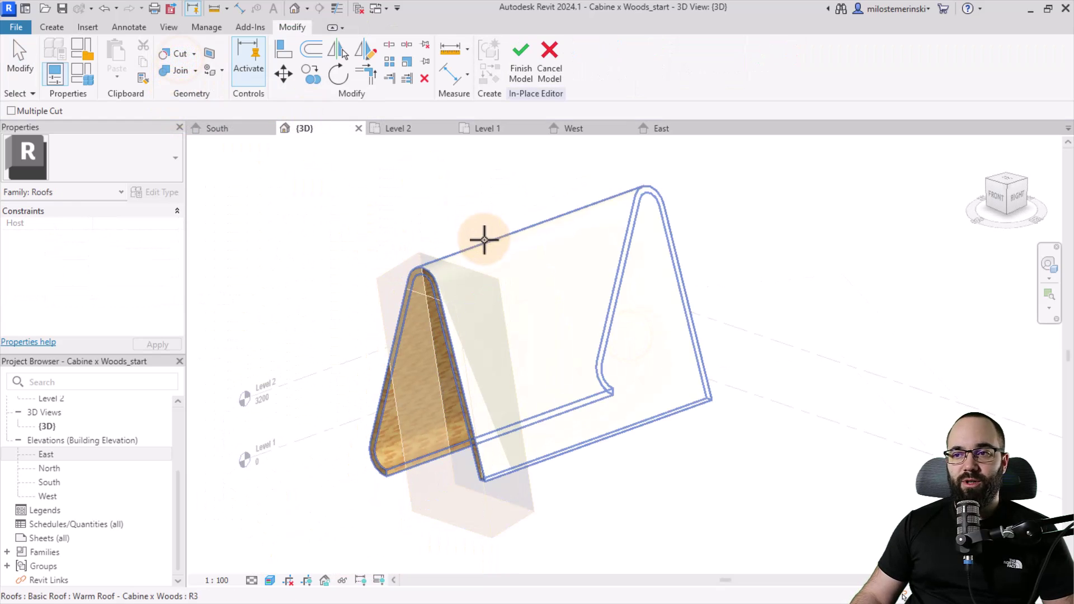
pyautogui.click(484, 240)
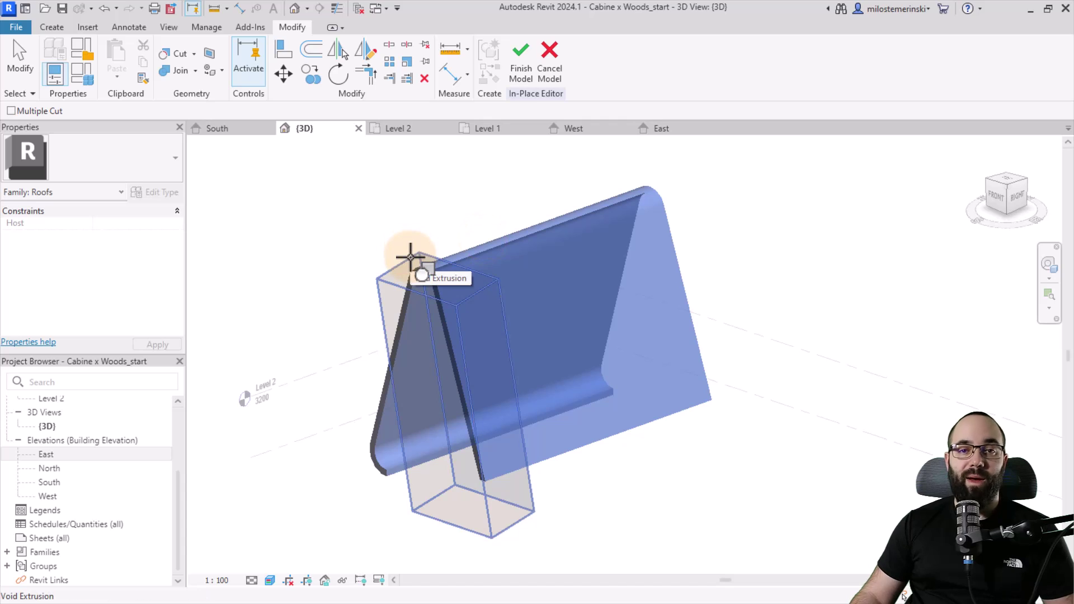
pyautogui.click(410, 257)
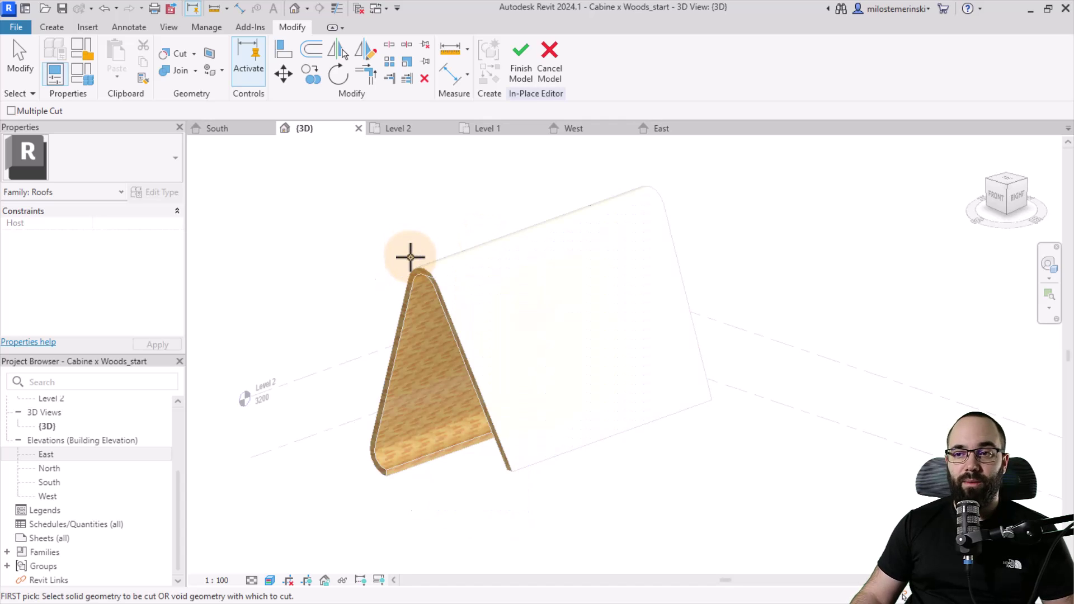
pyautogui.moveTo(378, 259)
pyautogui.keyDown('shift'); pyautogui.mouseDown(button='middle')
pyautogui.moveTo(460, 263)
pyautogui.moveTo(426, 269)
pyautogui.mouseUp(button='middle'); pyautogui.keyUp('shift')
pyautogui.scroll(3, 426, 269)
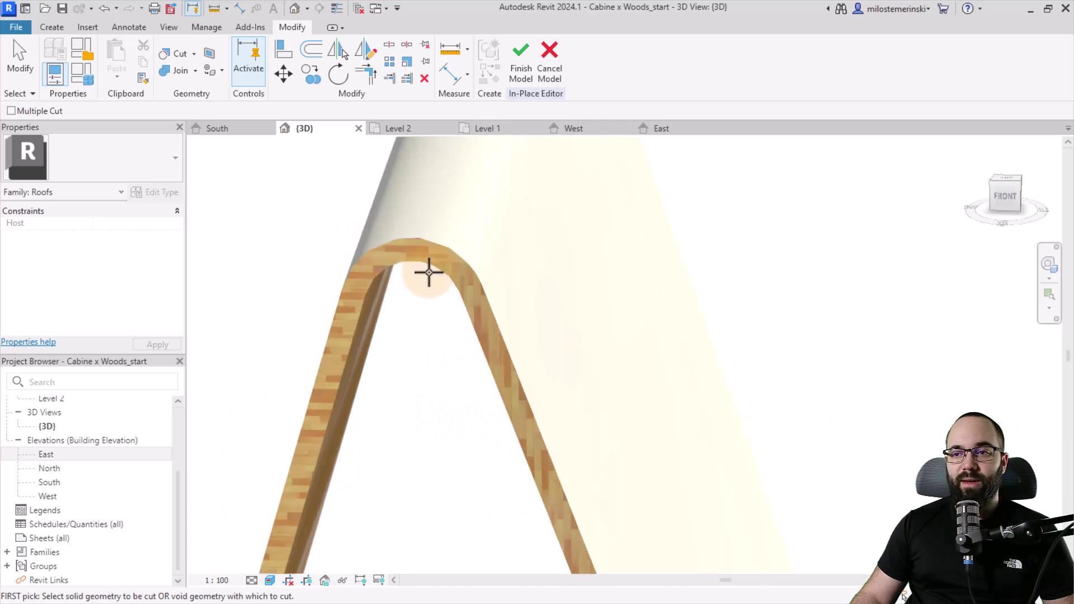
pyautogui.scroll(3, 426, 269)
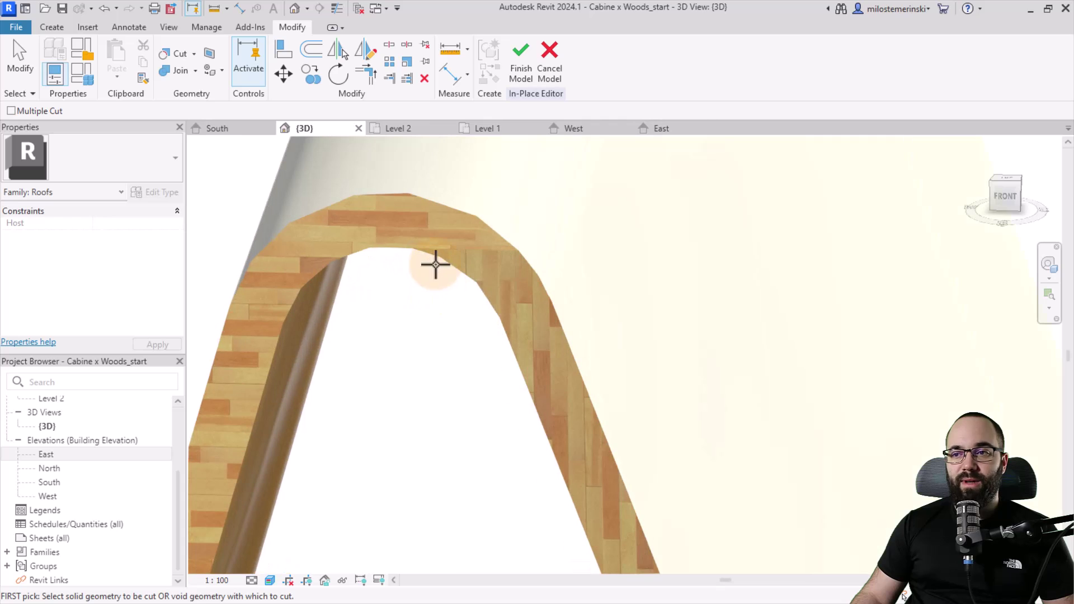
# Finish the in-place Roofs 1 model and orbit around the hollow roof
pyautogui.click(530, 75)
pyautogui.moveTo(417, 204)
pyautogui.keyDown('shift'); pyautogui.mouseDown(button='middle')
pyautogui.moveTo(435, 359)
pyautogui.moveTo(508, 300)
pyautogui.moveTo(568, 338)
pyautogui.moveTo(438, 244)
pyautogui.mouseUp(button='middle'); pyautogui.keyUp('shift')
pyautogui.scroll(-5, 454, 208)
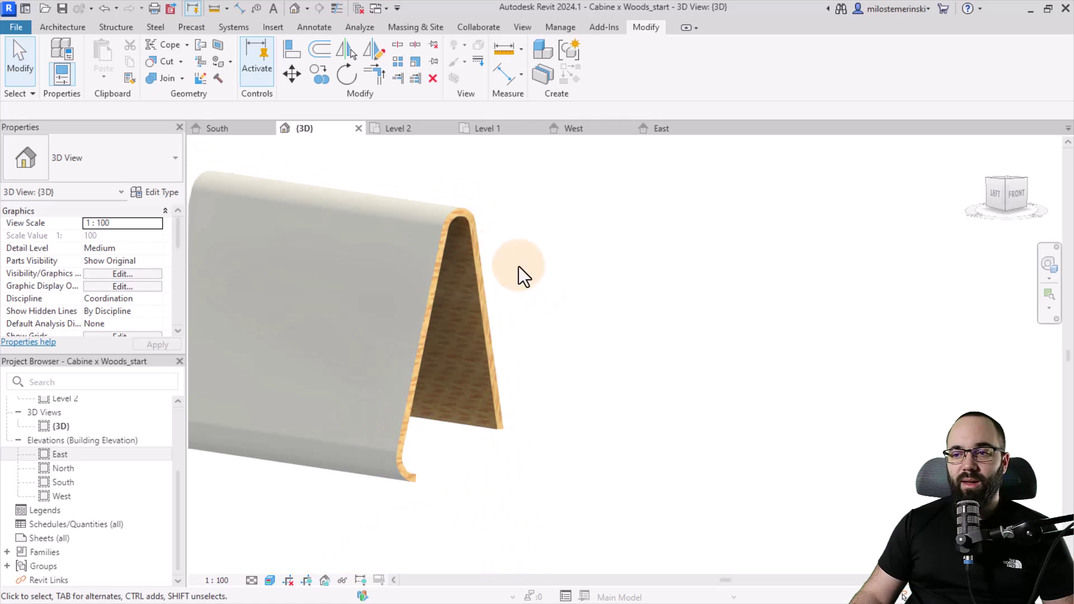
pyautogui.moveTo(518, 266)
pyautogui.keyDown('shift'); pyautogui.mouseDown(button='middle')
pyautogui.moveTo(516, 313)
pyautogui.moveTo(271, 309)
pyautogui.mouseUp(button='middle'); pyautogui.keyUp('shift')
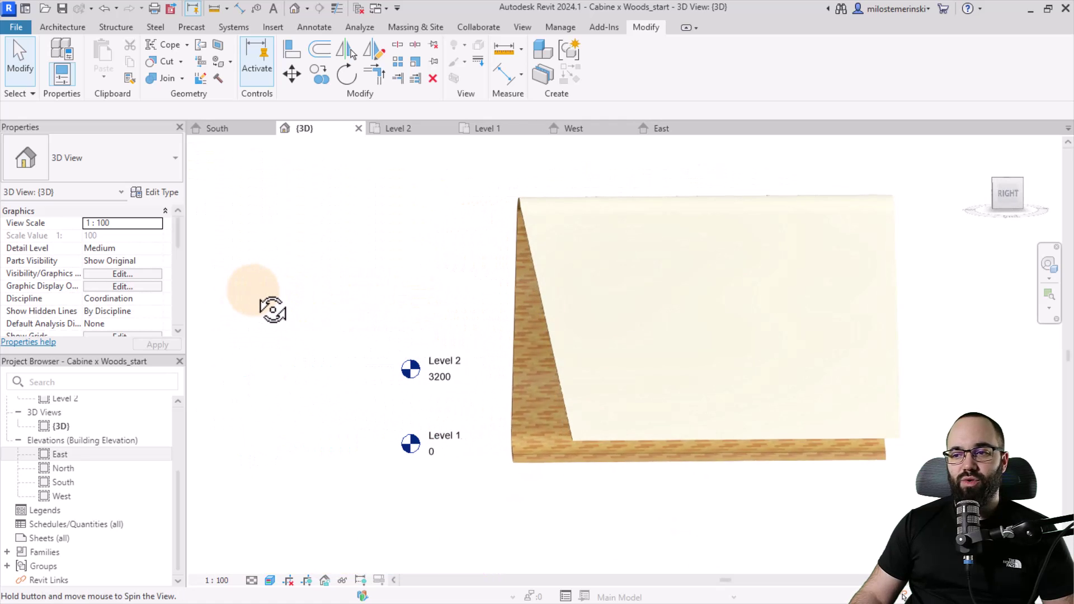
pyautogui.moveTo(524, 422)
pyautogui.keyDown('shift'); pyautogui.mouseDown(button='middle')
pyautogui.moveTo(554, 422)
pyautogui.moveTo(676, 472)
pyautogui.moveTo(408, 307)
pyautogui.moveTo(453, 360)
pyautogui.moveTo(575, 355)
pyautogui.moveTo(614, 341)
pyautogui.moveTo(413, 364)
pyautogui.moveTo(435, 403)
pyautogui.moveTo(306, 435)
pyautogui.moveTo(409, 431)
pyautogui.moveTo(363, 437)
pyautogui.moveTo(403, 408)
pyautogui.moveTo(395, 431)
pyautogui.moveTo(317, 357)
pyautogui.mouseUp(button='middle'); pyautogui.keyUp('shift')
pyautogui.scroll(3, 363, 438)
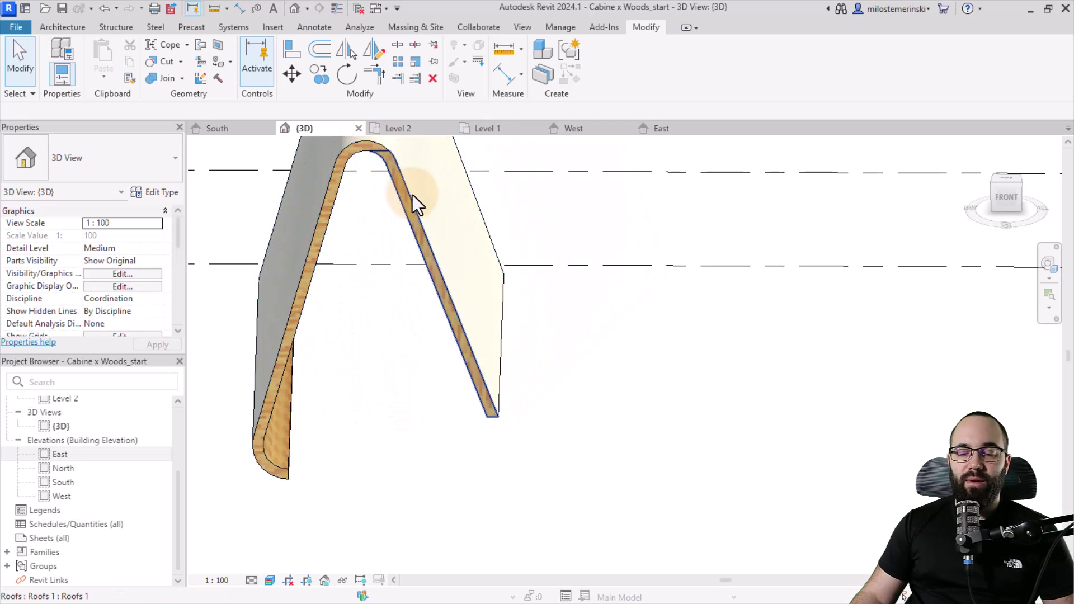
pyautogui.moveTo(397, 217)
pyautogui.keyDown('shift'); pyautogui.mouseDown(button='middle')
pyautogui.moveTo(378, 302)
pyautogui.moveTo(292, 285)
pyautogui.mouseUp(button='middle'); pyautogui.keyUp('shift')
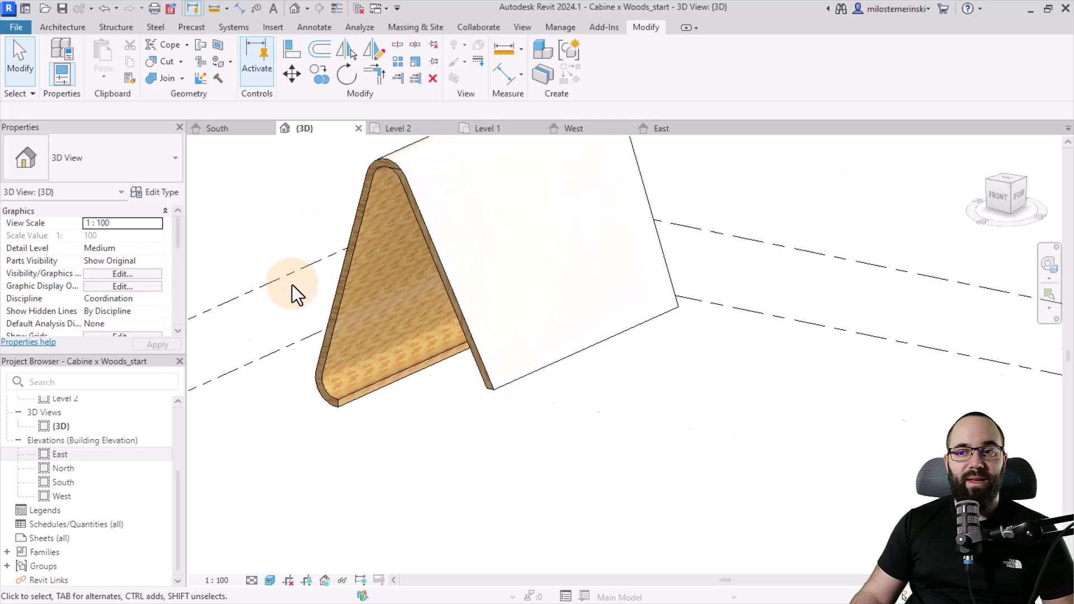
pyautogui.moveTo(402, 261)
pyautogui.keyDown('shift'); pyautogui.mouseDown(button='middle')
pyautogui.moveTo(413, 319)
pyautogui.moveTo(506, 350)
pyautogui.moveTo(316, 289)
pyautogui.mouseUp(button='middle'); pyautogui.keyUp('shift')
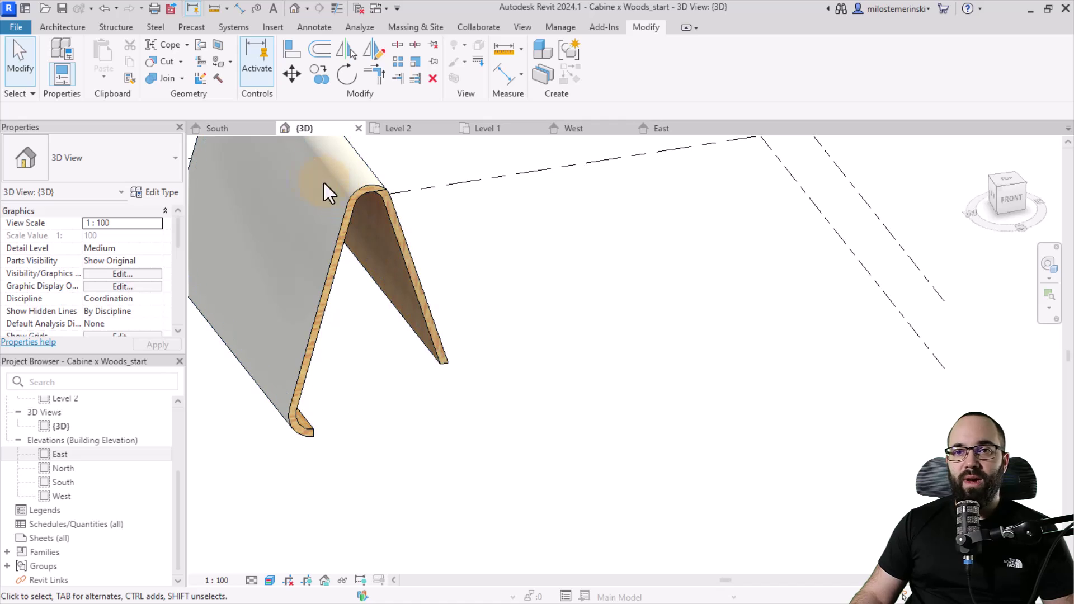
# Paint the curved roof's outer faces with Clad - White, leaving the inner faces wood
pyautogui.click(218, 65)
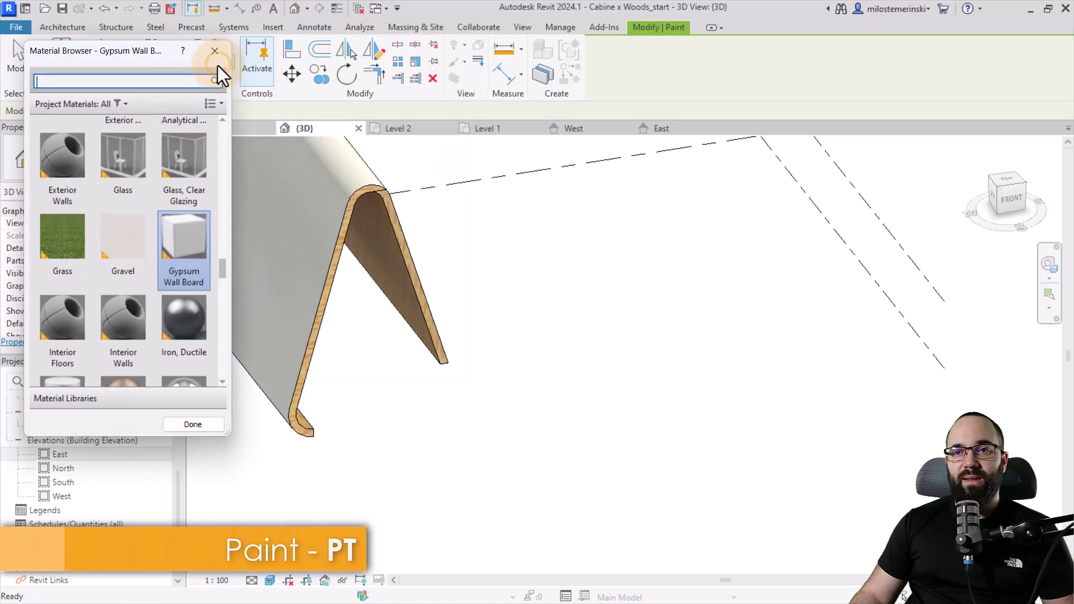
pyautogui.scroll(1, 186, 247)
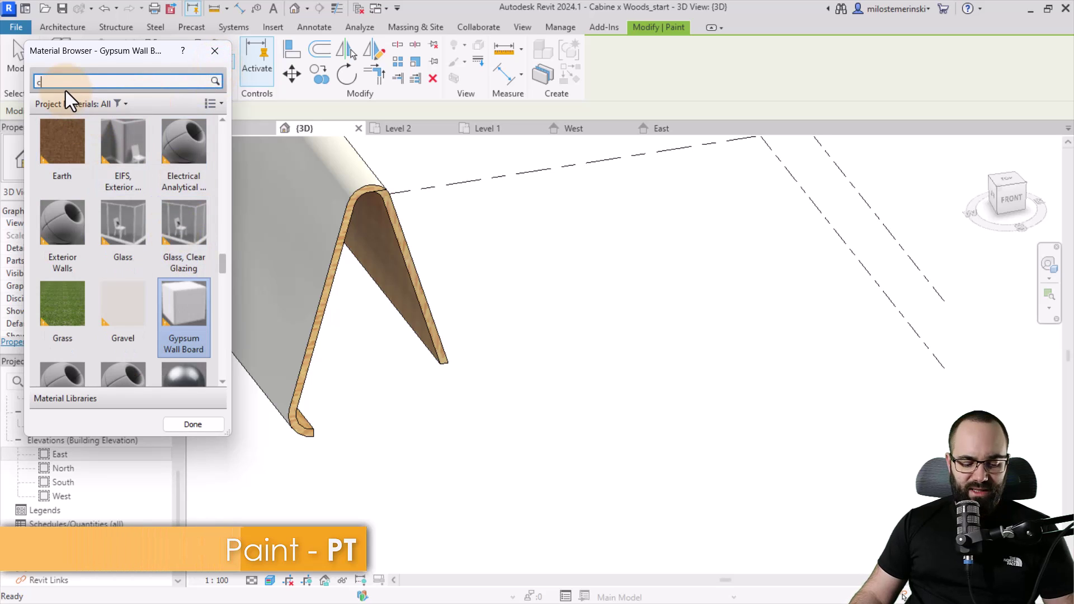
pyautogui.write('cl')
pyautogui.click(124, 167)
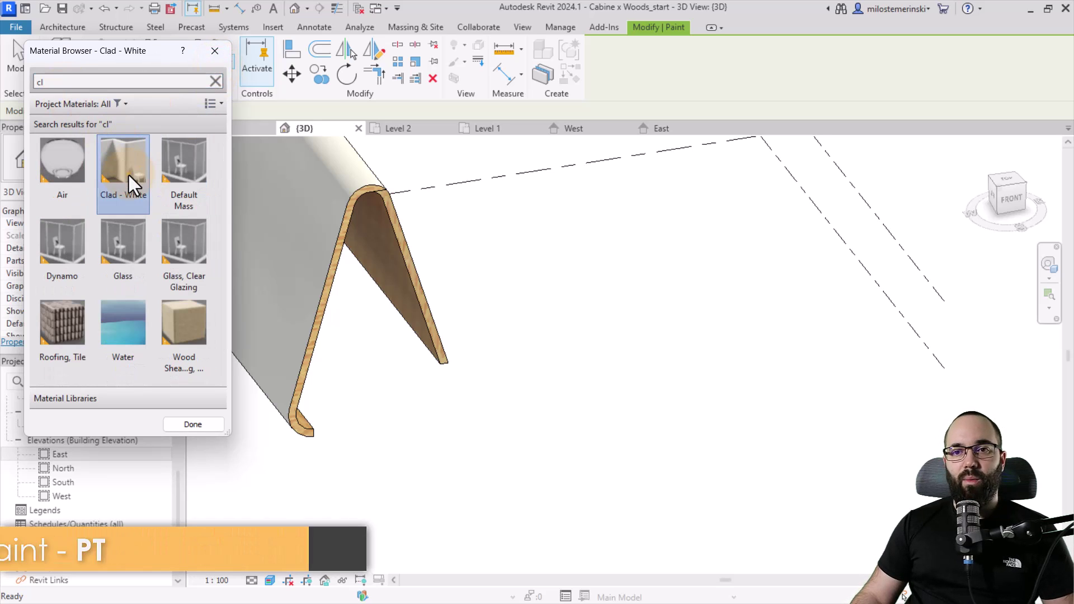
pyautogui.scroll(3, 367, 203)
pyautogui.scroll(-1, 364, 179)
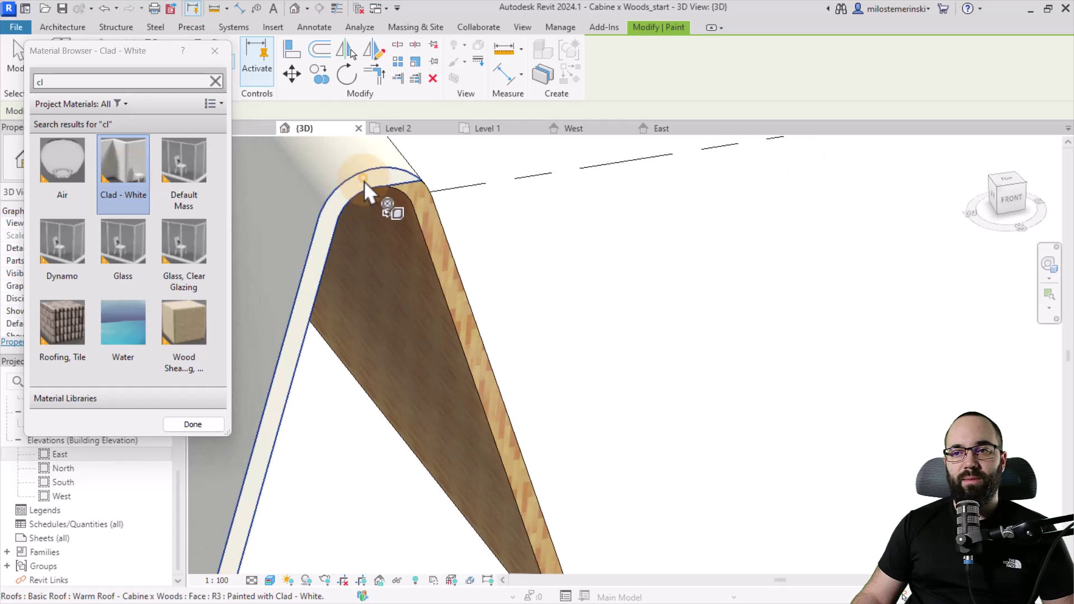
pyautogui.moveTo(480, 297)
pyautogui.keyDown('shift'); pyautogui.mouseDown(button='middle')
pyautogui.moveTo(567, 310)
pyautogui.moveTo(388, 240)
pyautogui.moveTo(431, 318)
pyautogui.moveTo(364, 312)
pyautogui.moveTo(470, 479)
pyautogui.moveTo(522, 439)
pyautogui.mouseUp(button='middle'); pyautogui.keyUp('shift')
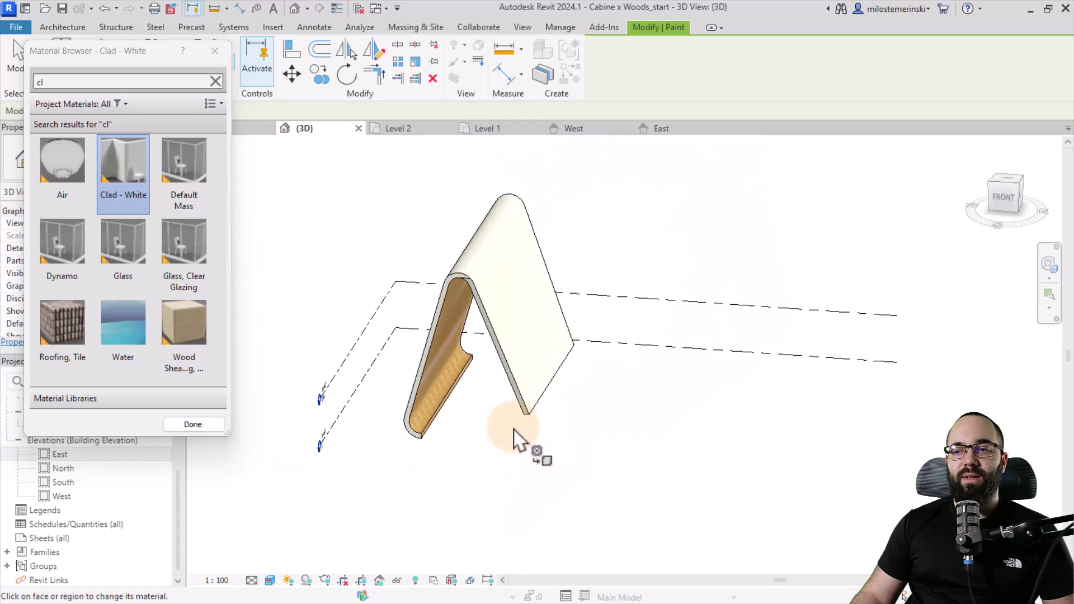
pyautogui.click(219, 423)
pyautogui.scroll(2, 497, 340)
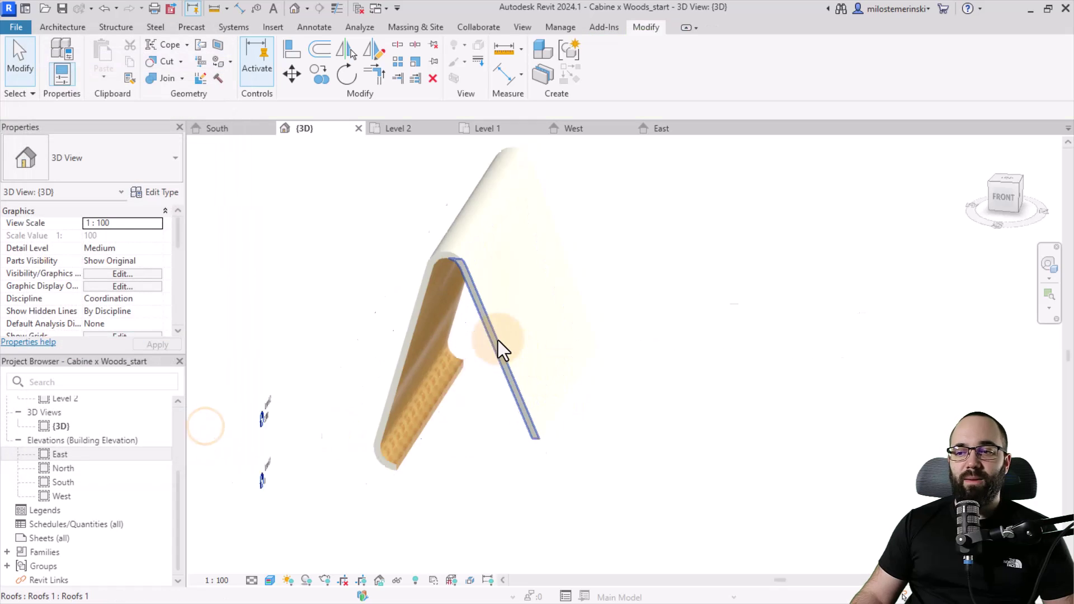
pyautogui.scroll(2, 466, 409)
pyautogui.moveTo(466, 410)
pyautogui.keyDown('shift'); pyautogui.mouseDown(button='middle')
pyautogui.moveTo(432, 401)
pyautogui.moveTo(444, 408)
pyautogui.moveTo(412, 413)
pyautogui.moveTo(382, 356)
pyautogui.mouseUp(button='middle'); pyautogui.keyUp('shift')
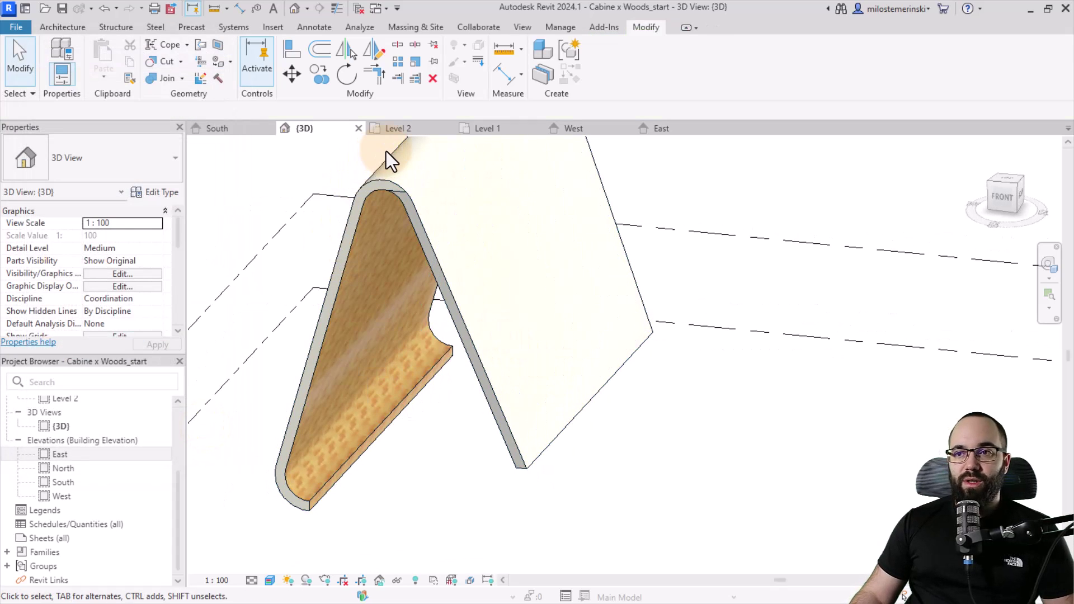
# On Level 1, start a Rectangle floor sketch using the Standard Timber- Cabine x Woods type
pyautogui.click(492, 132)
pyautogui.moveTo(432, 337); pyautogui.dragTo(294, 311, button='middle')
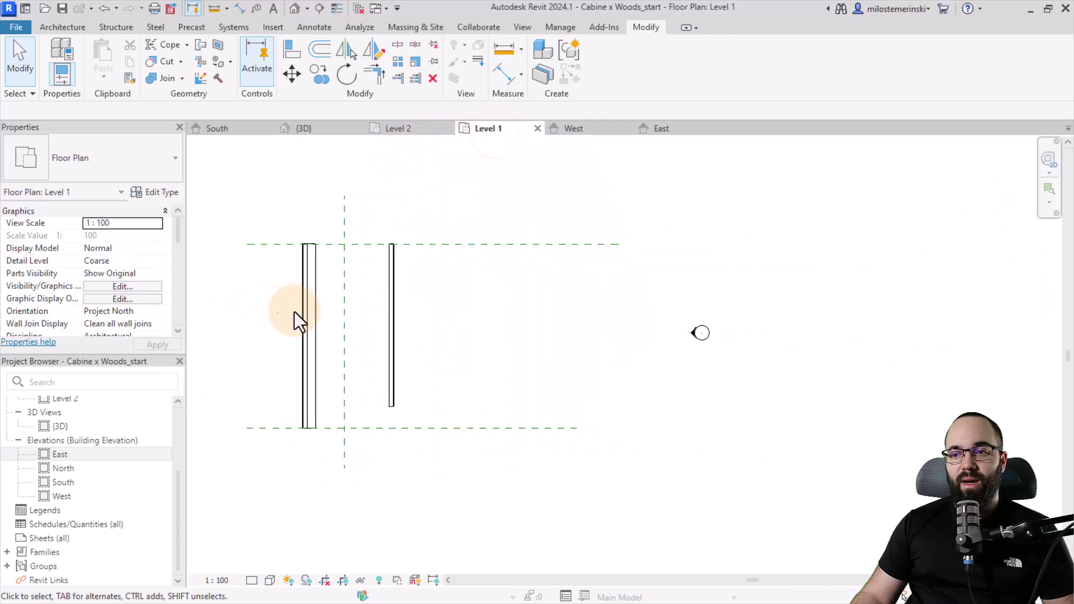
pyautogui.scroll(2, 332, 284)
pyautogui.click(69, 29)
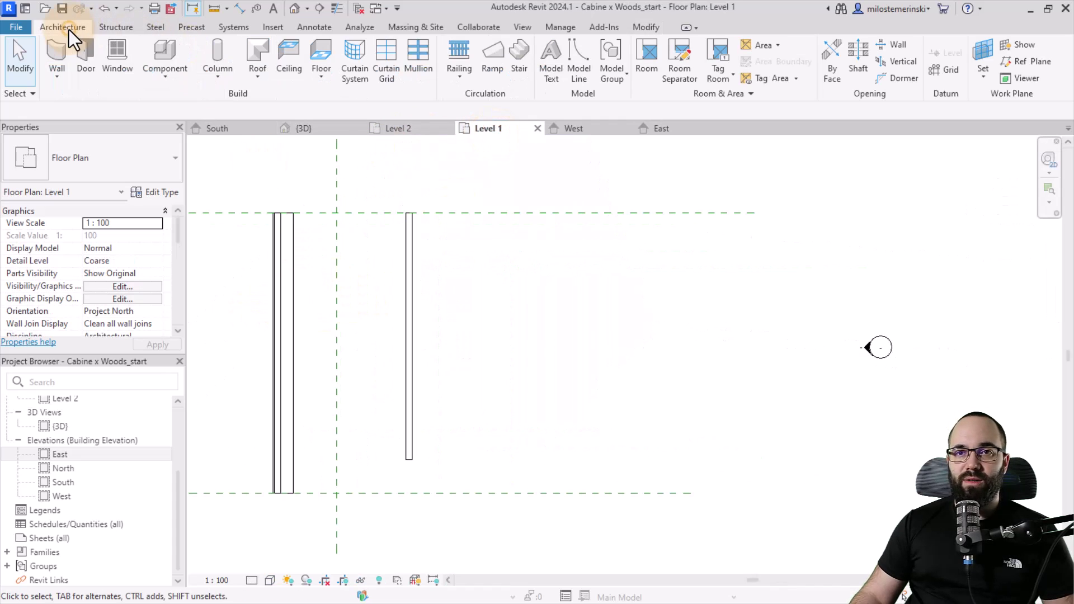
pyautogui.click(317, 55)
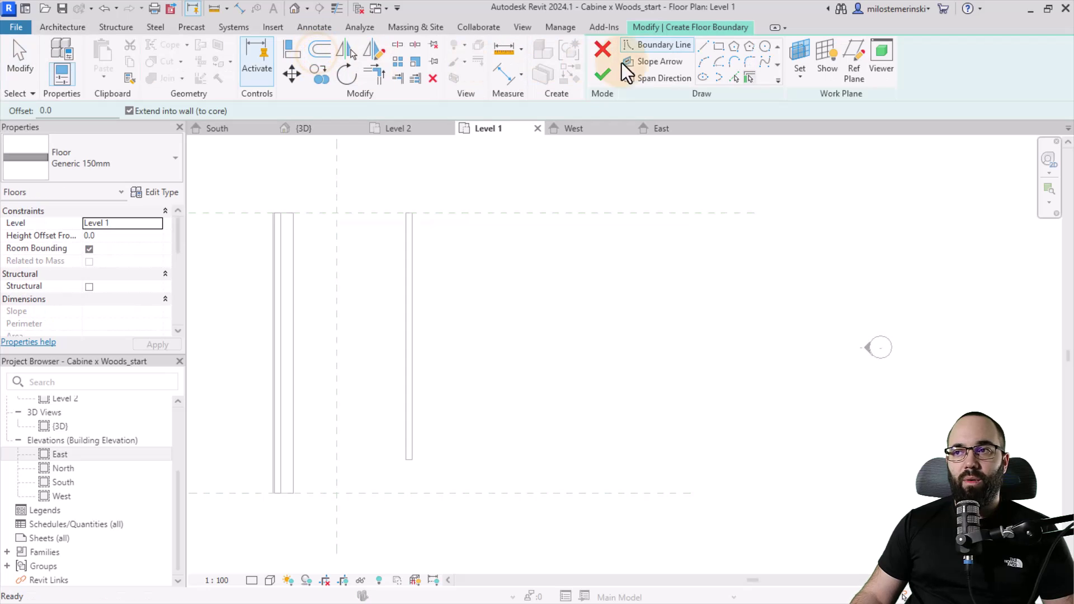
pyautogui.click(720, 48)
pyautogui.click(122, 170)
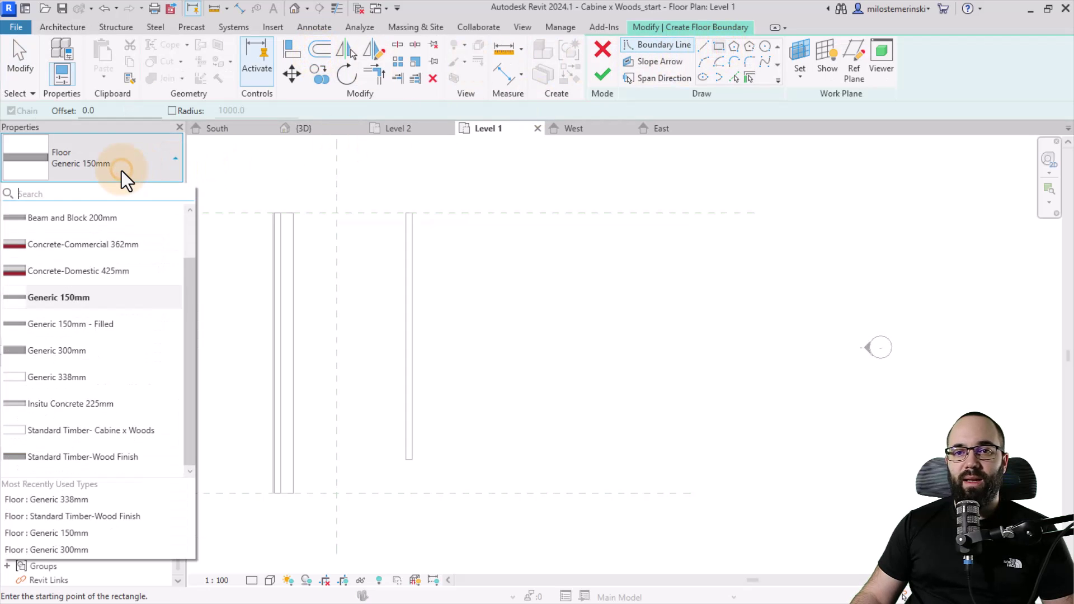
pyautogui.click(105, 432)
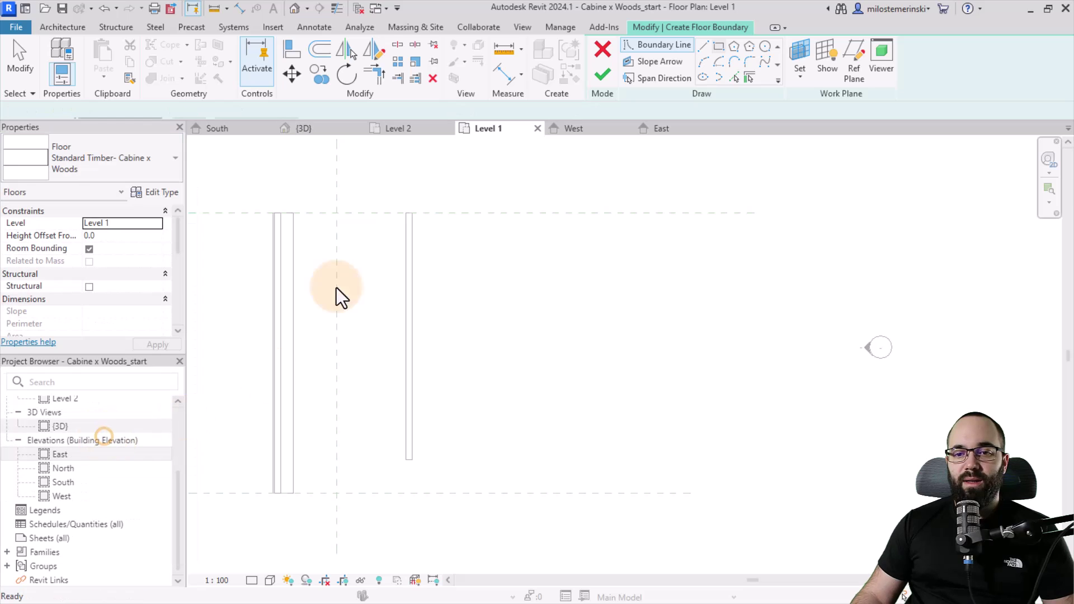
# Draw the floor rectangle across the cabin footprint from corner to corner, then finish it
pyautogui.click(294, 213)
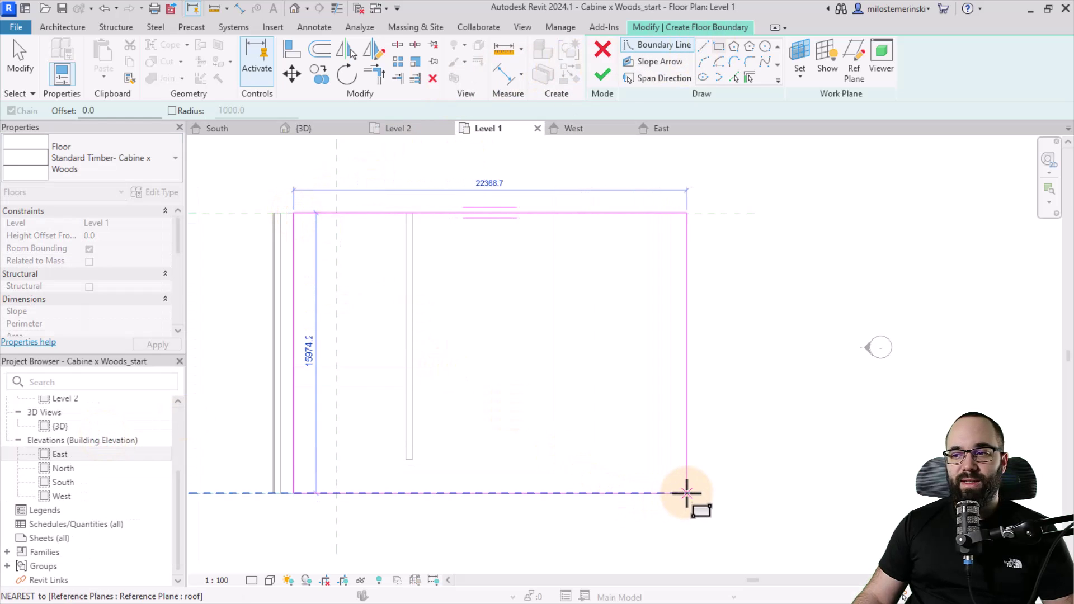
pyautogui.click(665, 493)
pyautogui.click(603, 74)
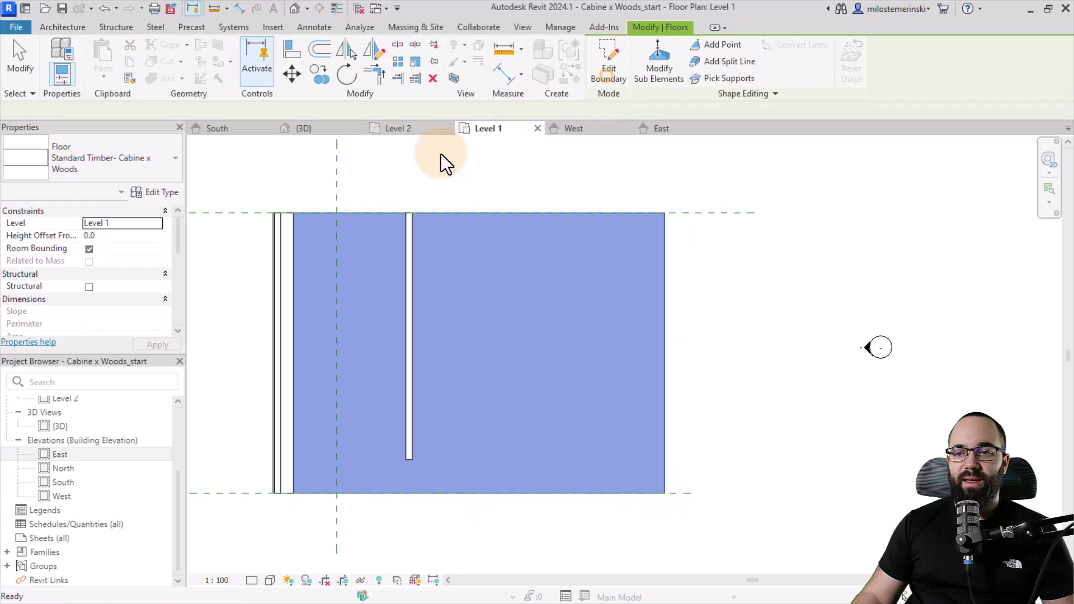
pyautogui.click(324, 129)
# Inspect the floor edge against the roof in 3D, then window-select both roof elements
pyautogui.scroll(2, 290, 477)
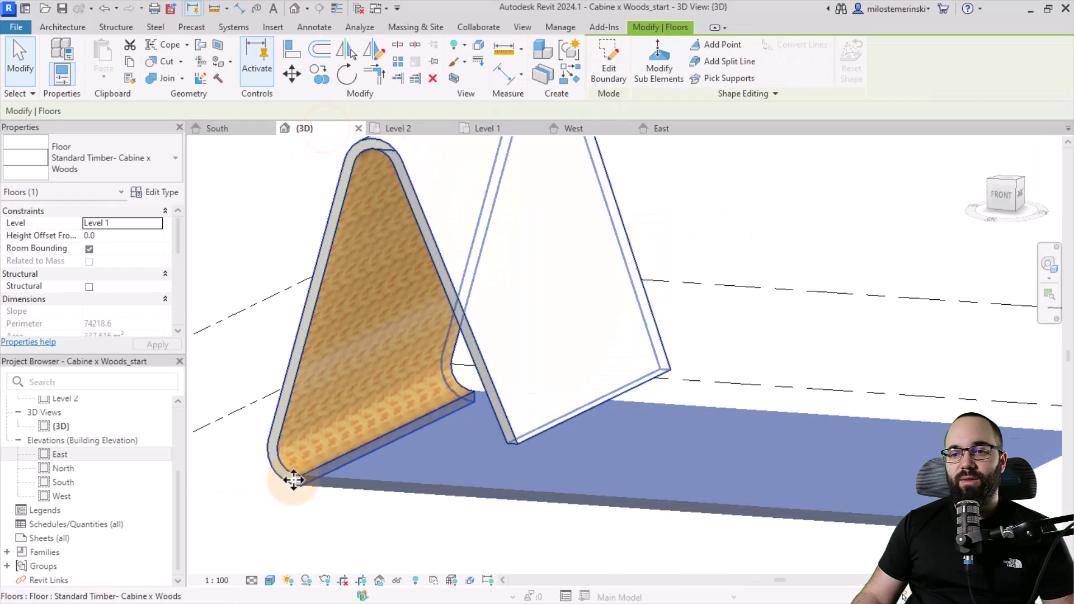
pyautogui.scroll(3, 321, 465)
pyautogui.scroll(3, 319, 461)
pyautogui.scroll(2, 333, 468)
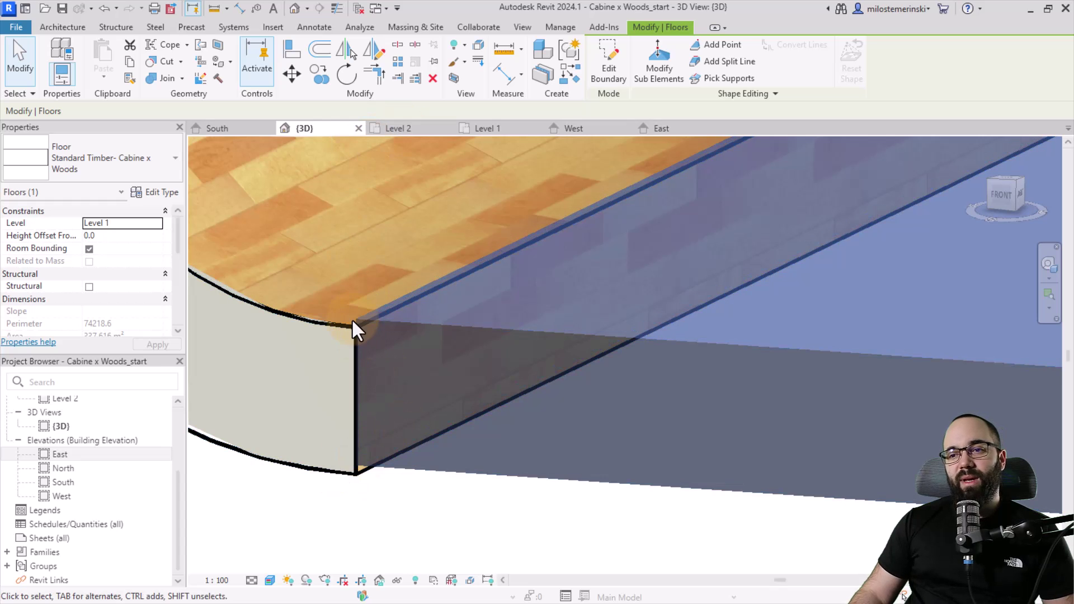
pyautogui.click(335, 328)
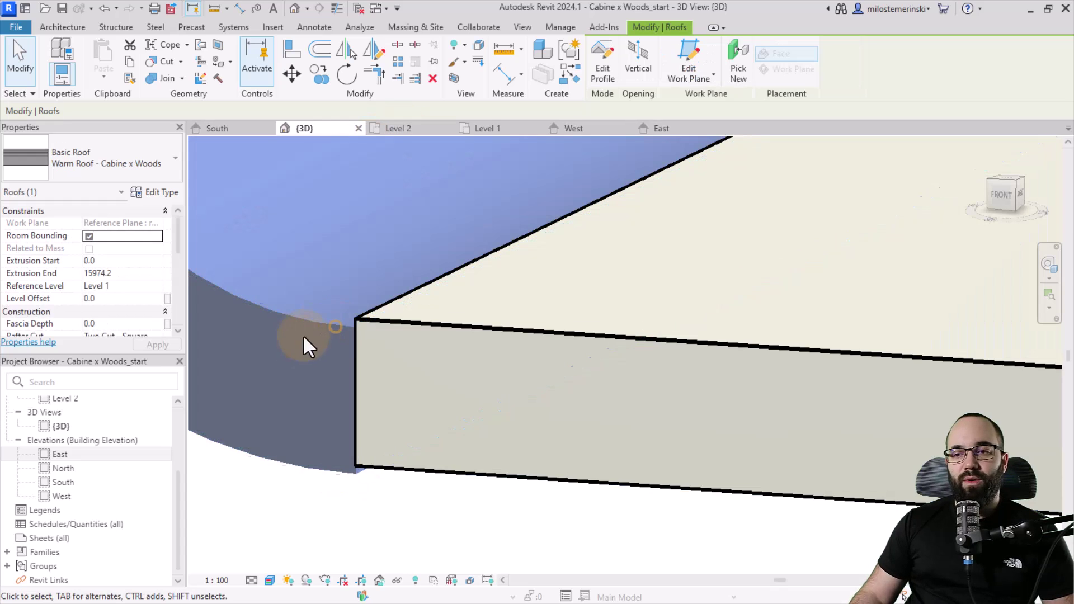
pyautogui.keyDown('shift'); pyautogui.moveTo(305, 343); pyautogui.dragTo(446, 554, button='middle'); pyautogui.keyUp('shift')
pyautogui.scroll(-3, 451, 293)
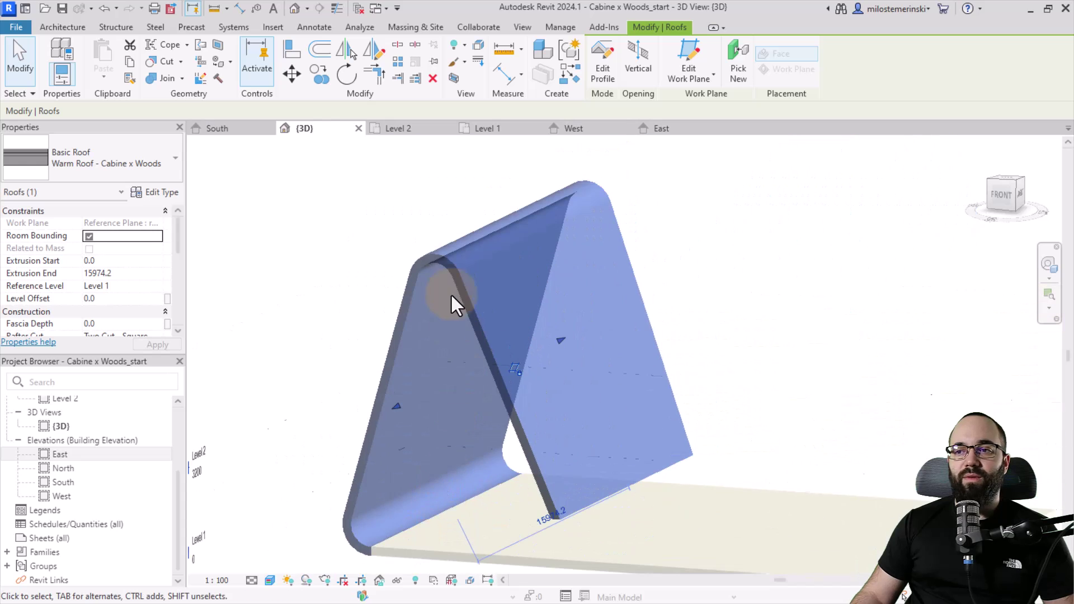
pyautogui.moveTo(451, 293)
pyautogui.keyDown('shift'); pyautogui.mouseDown(button='middle')
pyautogui.moveTo(516, 329)
pyautogui.moveTo(312, 324)
pyautogui.mouseUp(button='middle'); pyautogui.keyUp('shift')
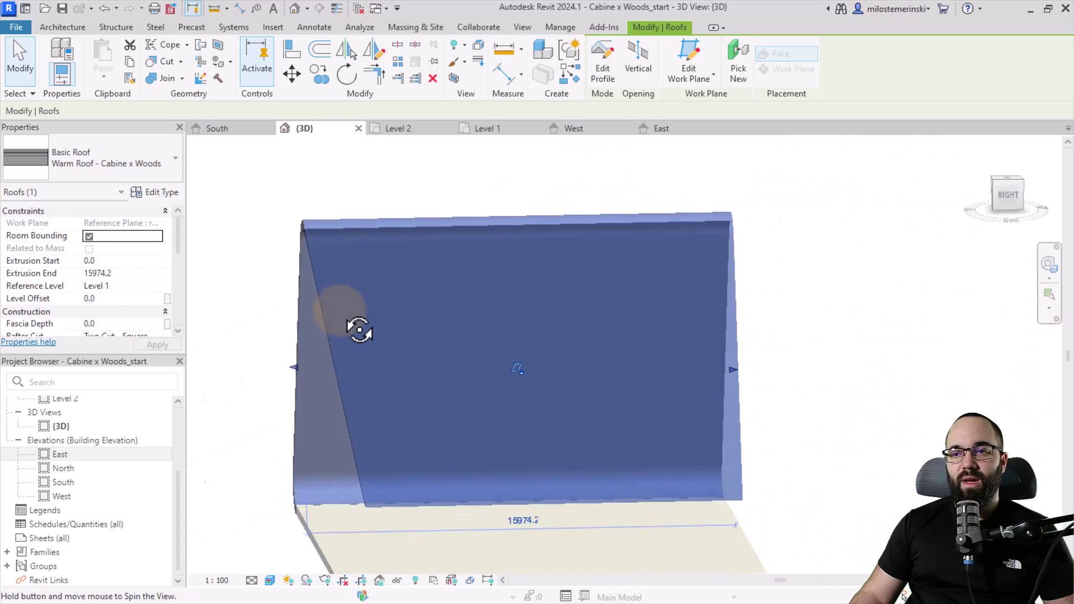
pyautogui.moveTo(429, 177); pyautogui.dragTo(227, 251)
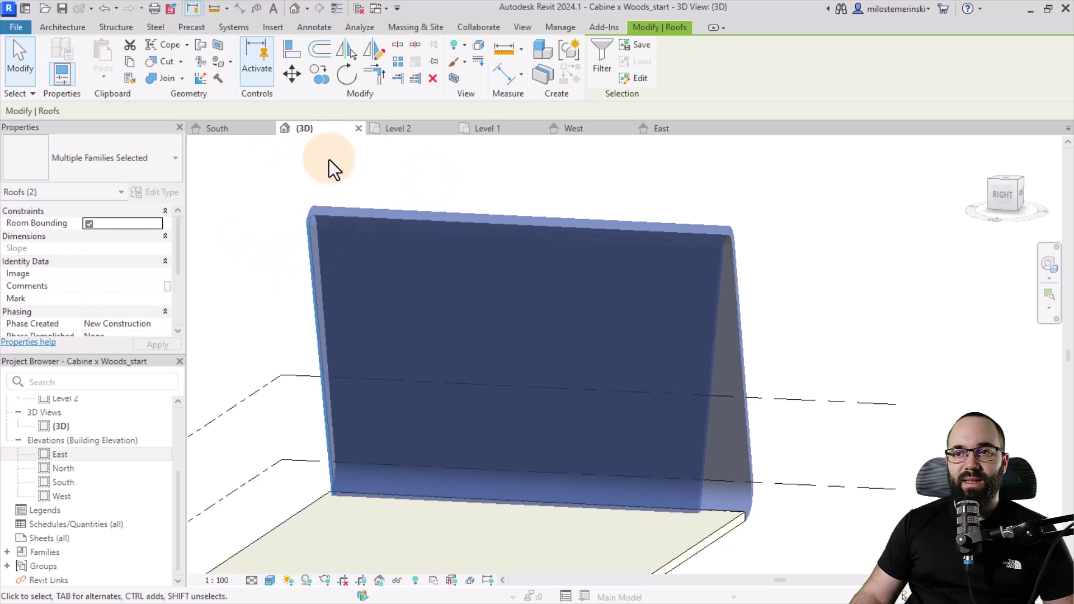
# In the South elevation, move the selected roofs downward
pyautogui.click(241, 130)
pyautogui.scroll(2, 353, 498)
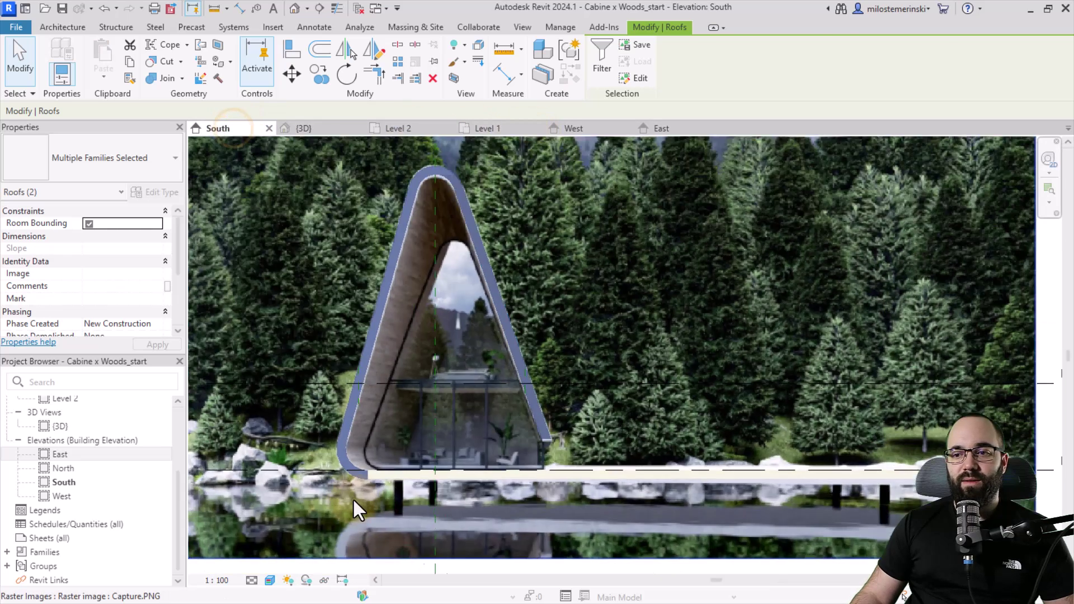
pyautogui.scroll(5, 393, 449)
pyautogui.scroll(3, 393, 449)
pyautogui.scroll(3, 377, 424)
pyautogui.click(292, 74)
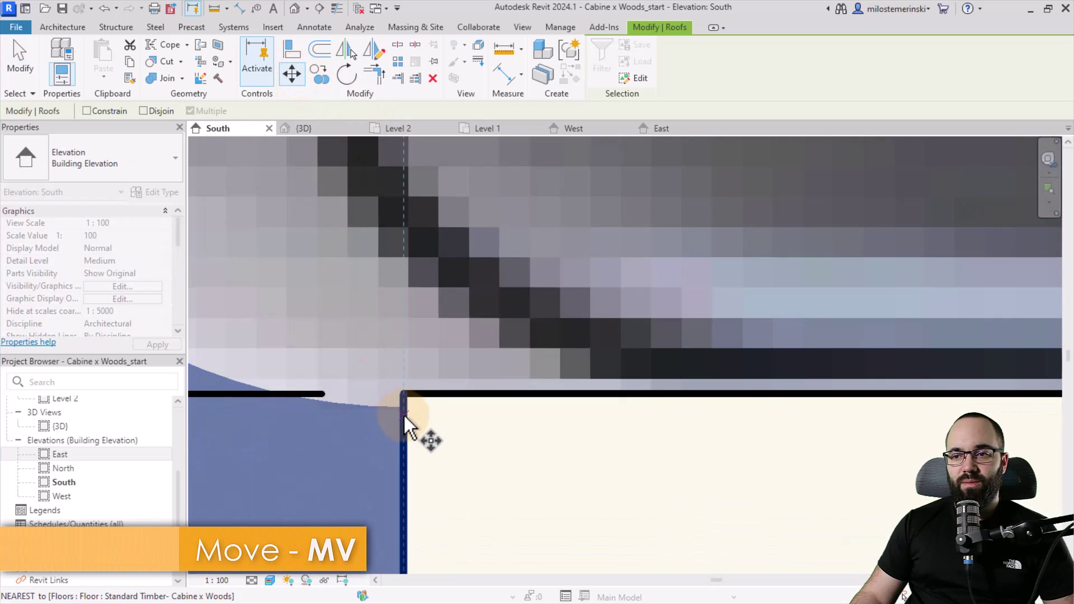
pyautogui.scroll(2, 404, 414)
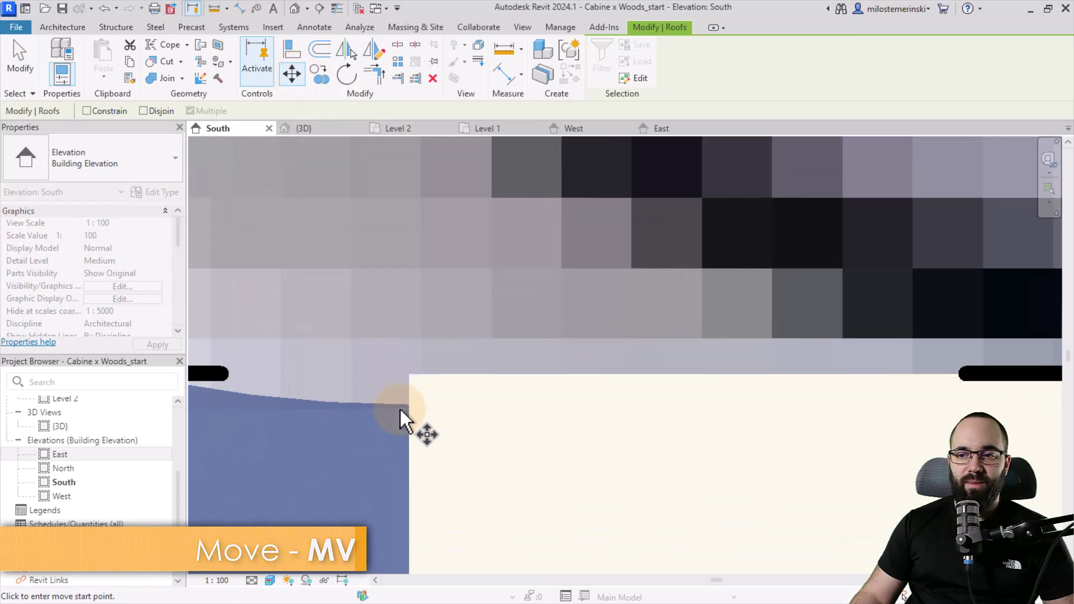
pyautogui.scroll(2, 403, 412)
pyautogui.scroll(2, 412, 419)
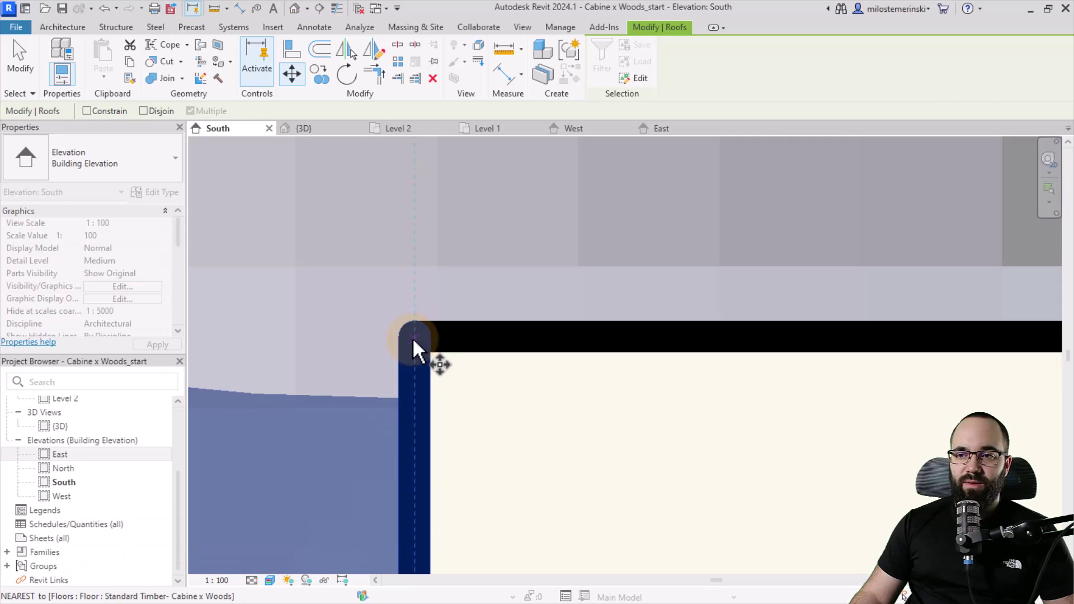
pyautogui.click(415, 442)
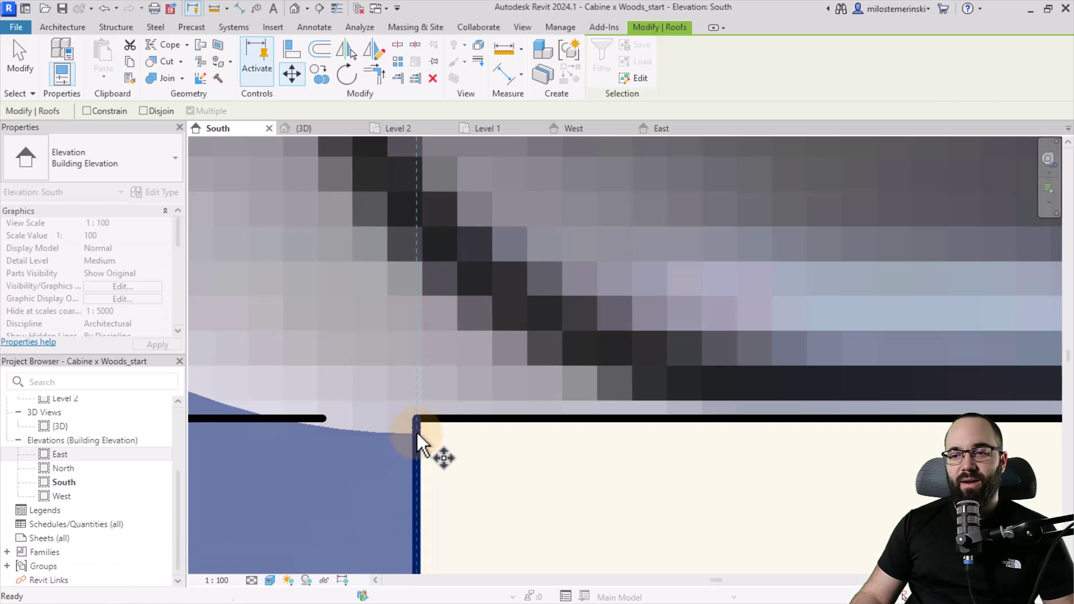
# Turn on Thin Lines and snap the curved roof's lower corner onto the floor's end
pyautogui.click(401, 436)
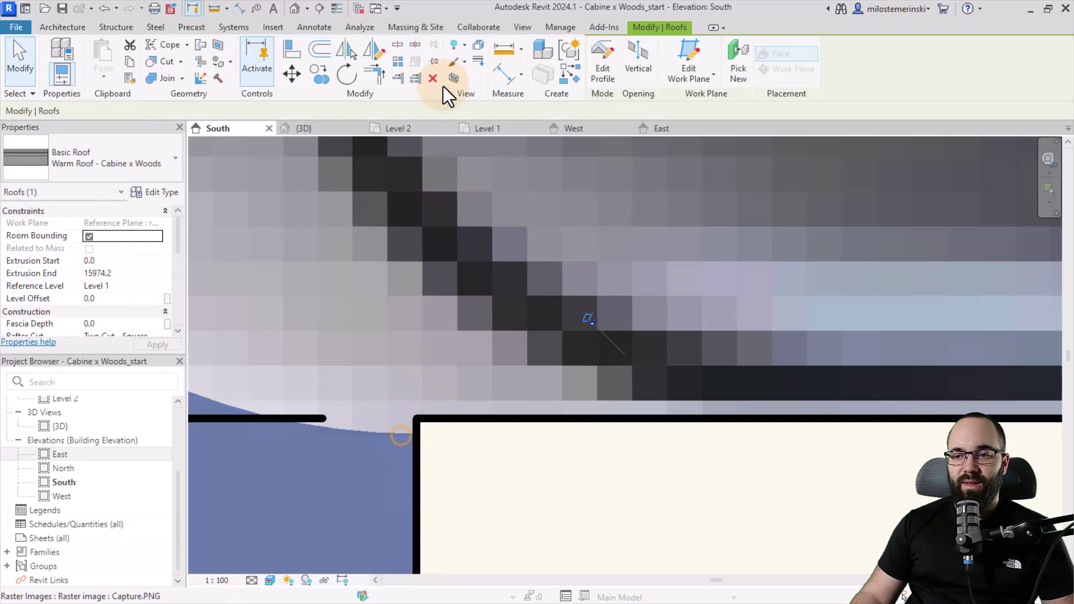
pyautogui.click(336, 9)
pyautogui.click(401, 432)
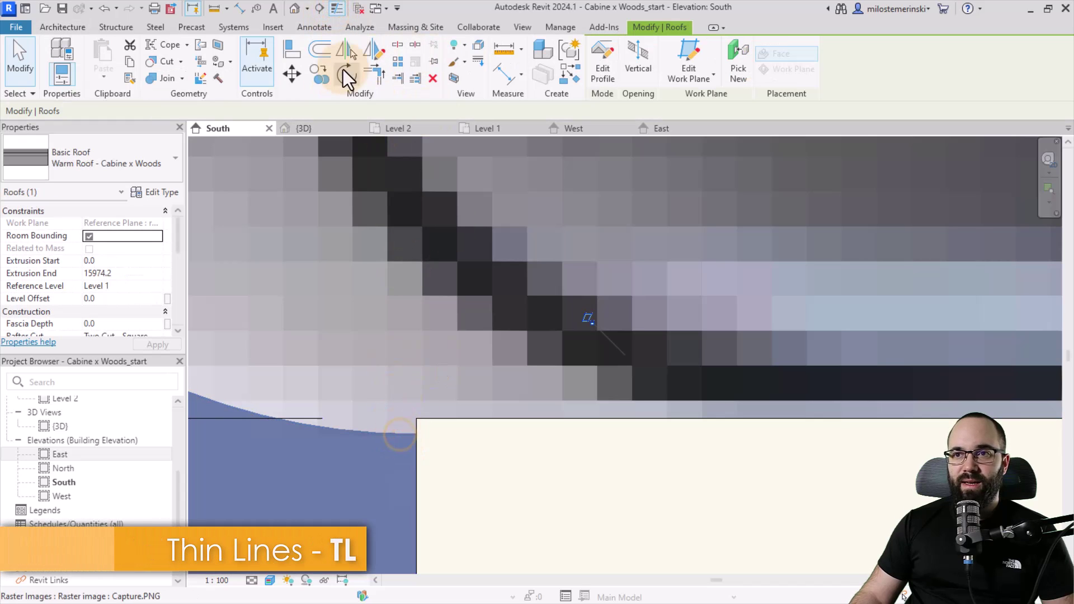
pyautogui.click(291, 77)
pyautogui.click(420, 436)
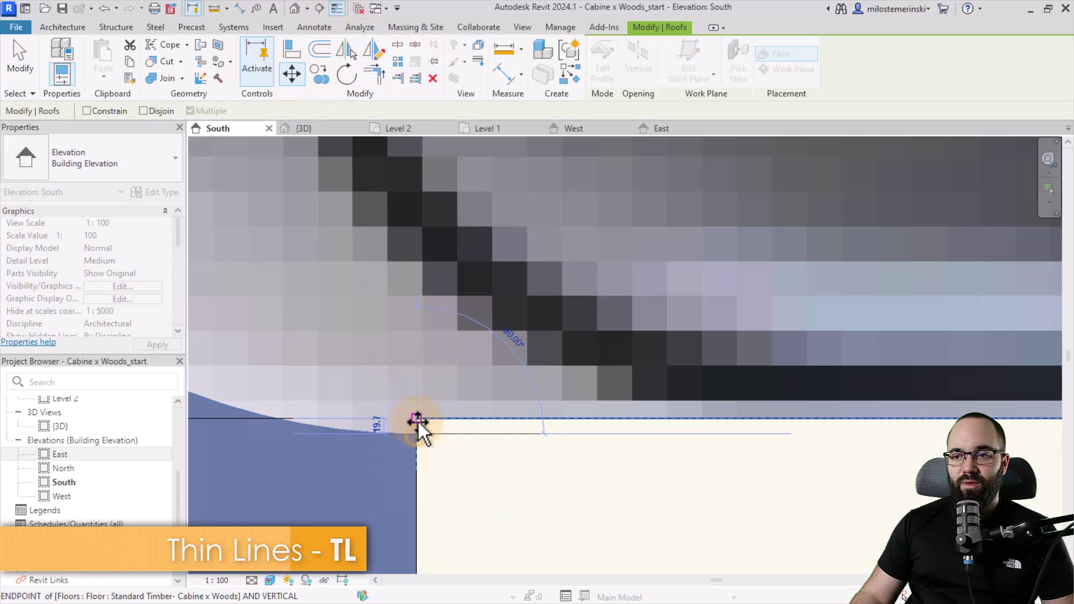
pyautogui.click(417, 424)
pyautogui.scroll(-10, 458, 420)
pyautogui.scroll(3, 461, 422)
pyautogui.scroll(4, 465, 425)
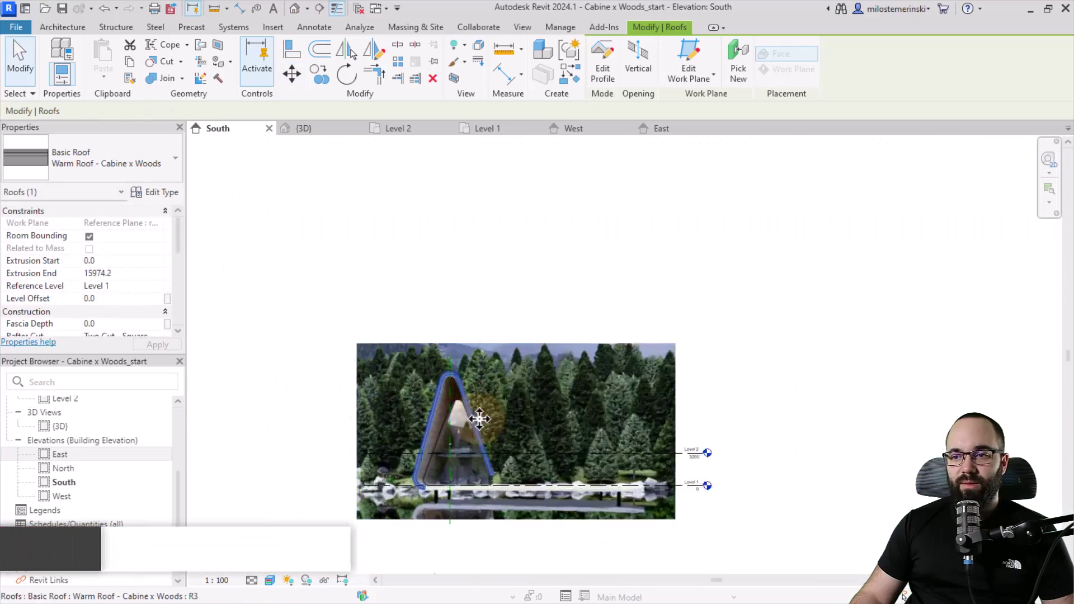
pyautogui.scroll(3, 470, 427)
# Check the reference image in elevation, then orbit the cabin in 3D to inspect roof and floor
pyautogui.press('Escape')
pyautogui.scroll(3, 431, 308)
pyautogui.scroll(4, 401, 309)
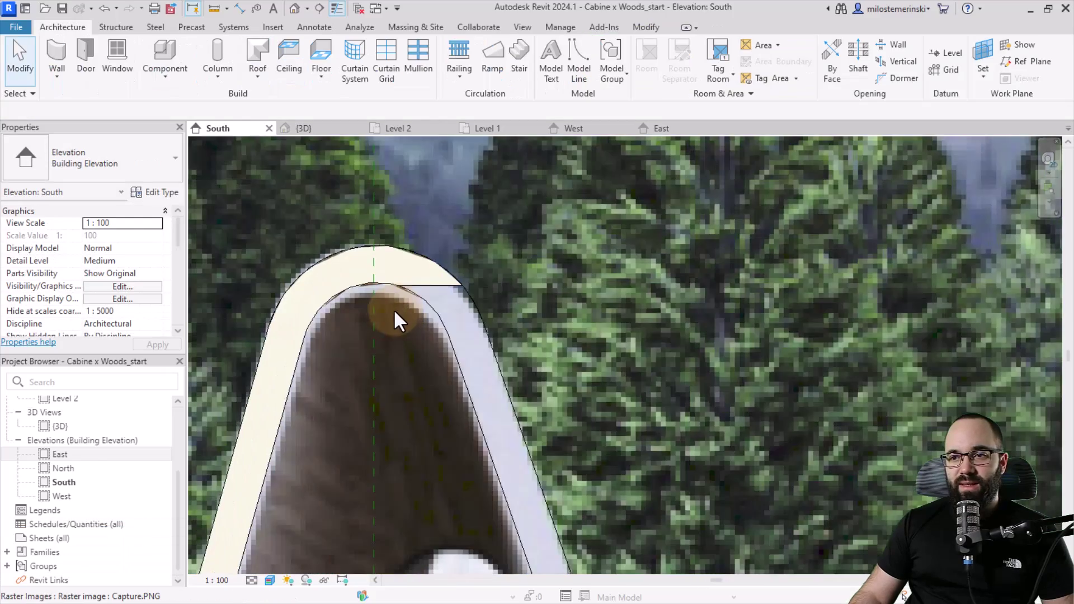
pyautogui.scroll(4, 394, 309)
pyautogui.click(398, 299)
pyautogui.press('Escape')
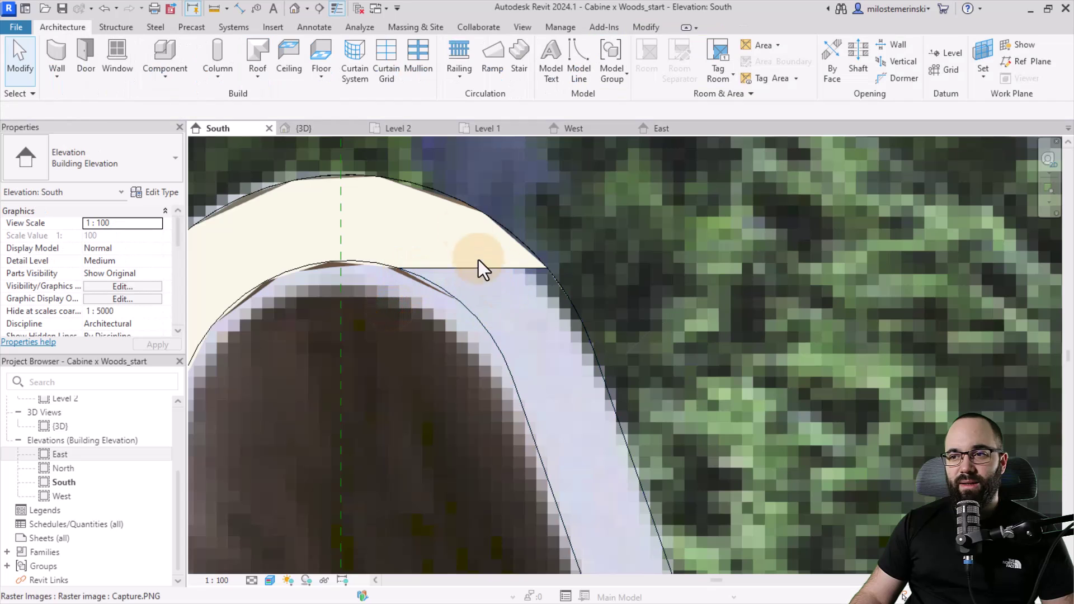
pyautogui.click(322, 125)
pyautogui.moveTo(662, 338)
pyautogui.keyDown('shift'); pyautogui.mouseDown(button='middle')
pyautogui.moveTo(810, 460)
pyautogui.moveTo(911, 463)
pyautogui.moveTo(566, 427)
pyautogui.moveTo(496, 513)
pyautogui.mouseUp(button='middle'); pyautogui.keyUp('shift')
# Zoom the 3D view, then switch to the Level 2 plan and pan the walls into view
pyautogui.scroll(4, 347, 407)
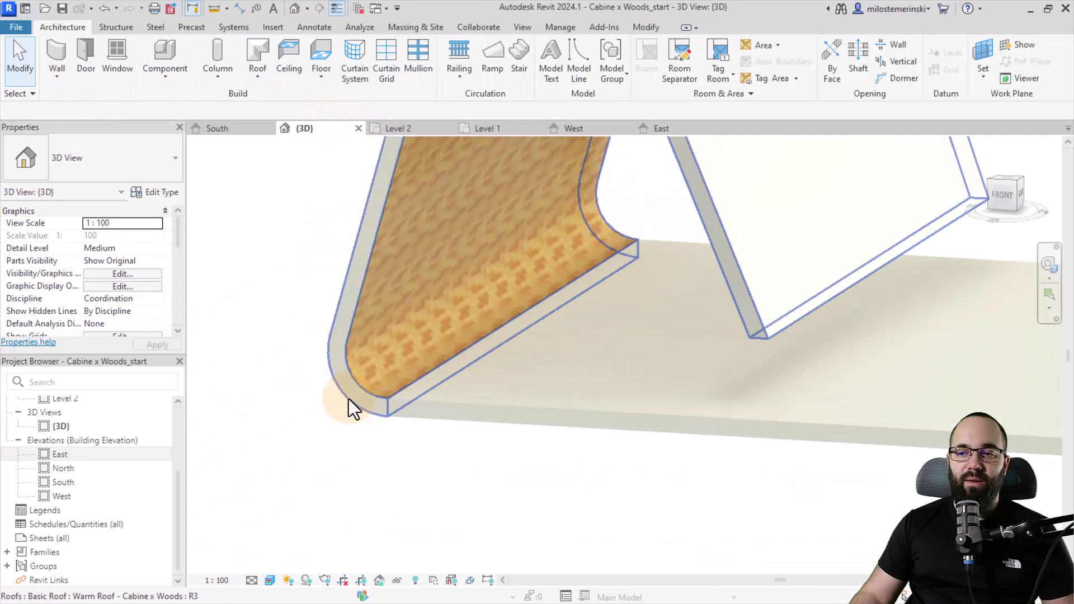
pyautogui.scroll(3, 411, 428)
pyautogui.scroll(-1, 431, 429)
pyautogui.scroll(-4, 427, 432)
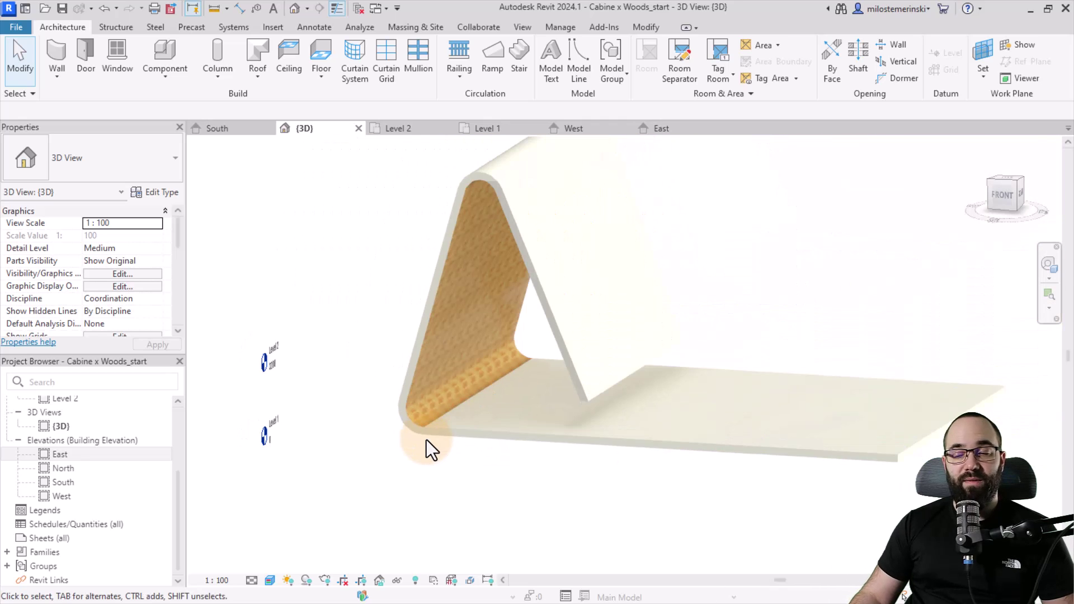
pyautogui.click(401, 128)
pyautogui.scroll(3, 615, 338)
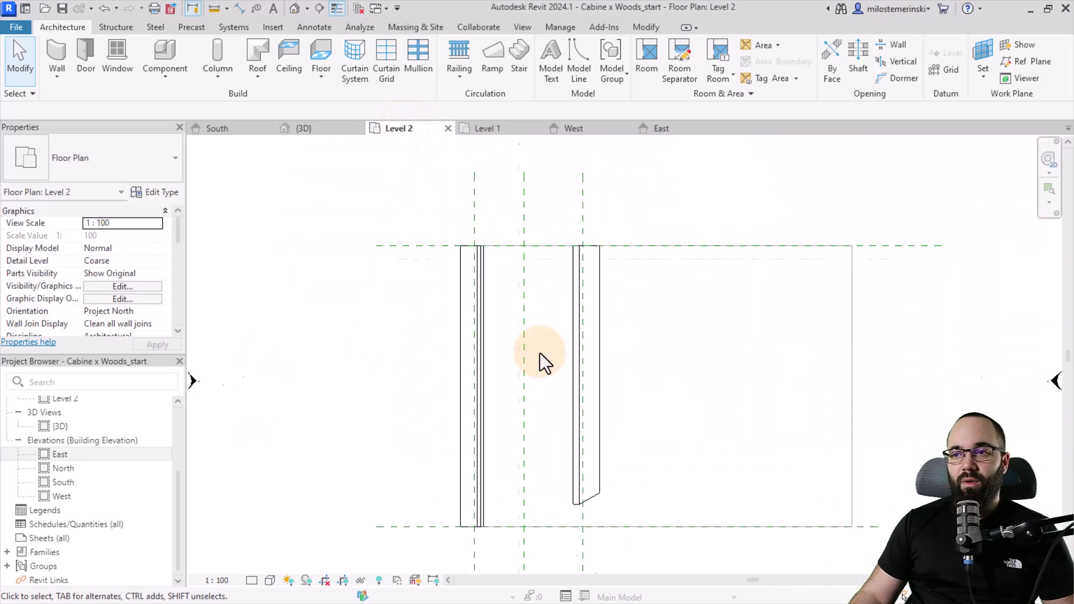
pyautogui.scroll(1, 560, 369)
pyautogui.moveTo(568, 383); pyautogui.dragTo(426, 347, button='middle')
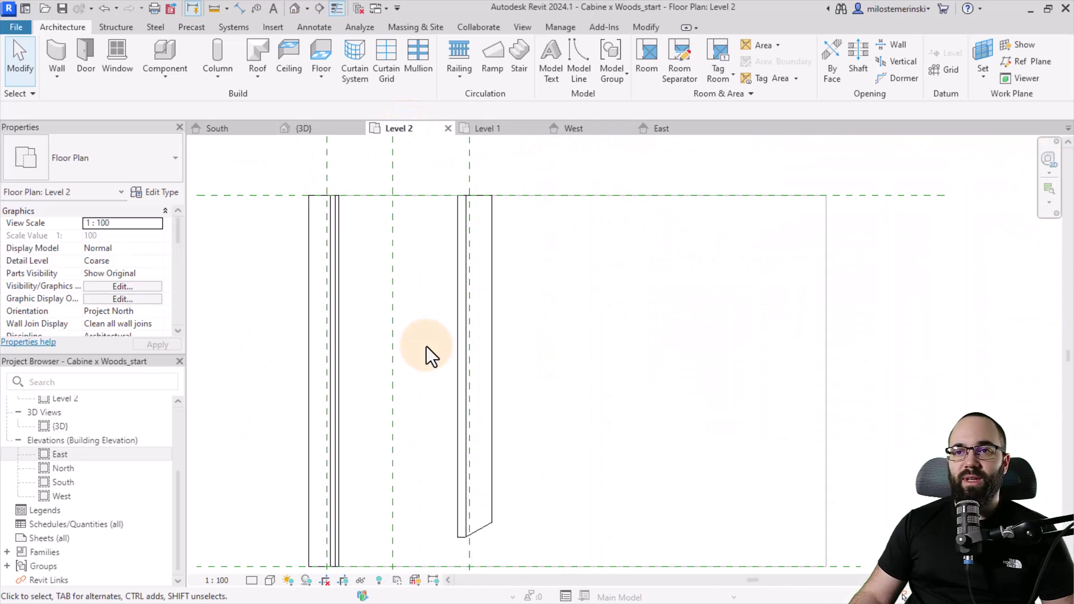
# Sketch a rectangular Standard Timber floor between two corners inside the Level 2 walls and finish it
pyautogui.click(309, 51)
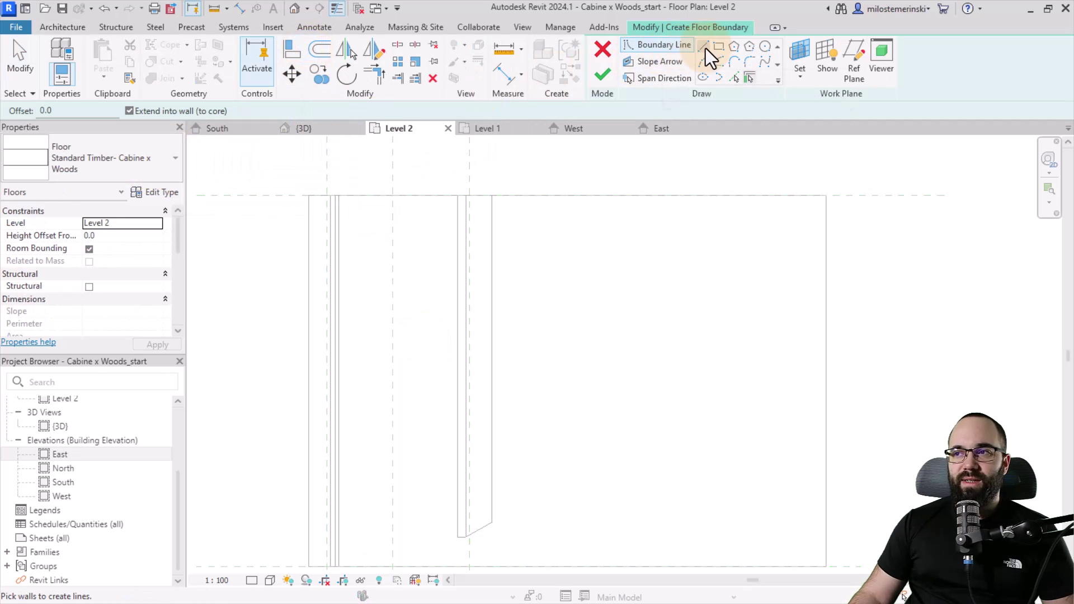
pyautogui.click(722, 48)
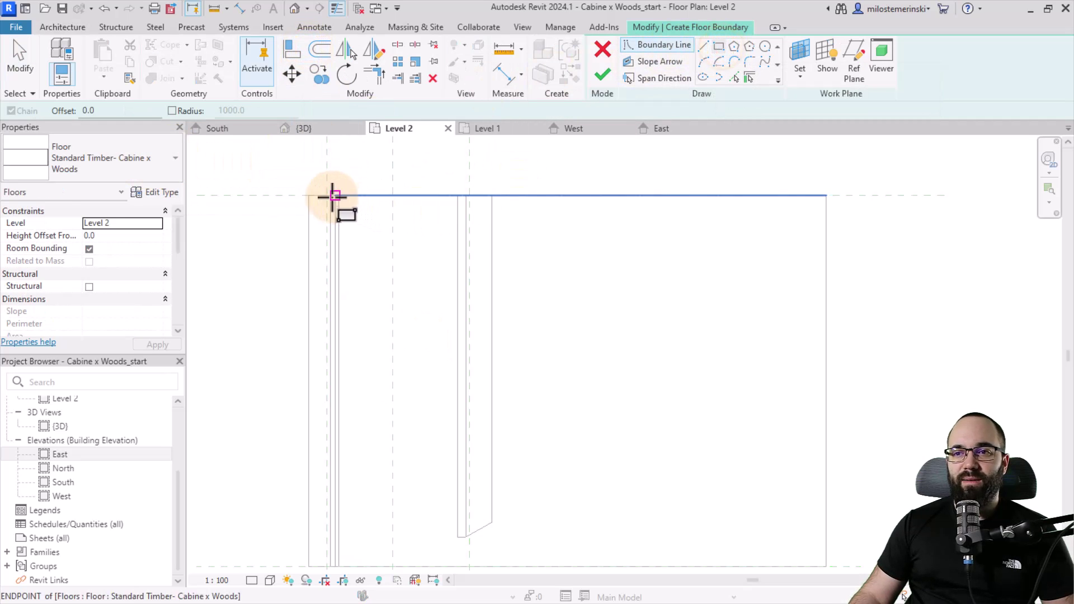
pyautogui.scroll(3, 327, 206)
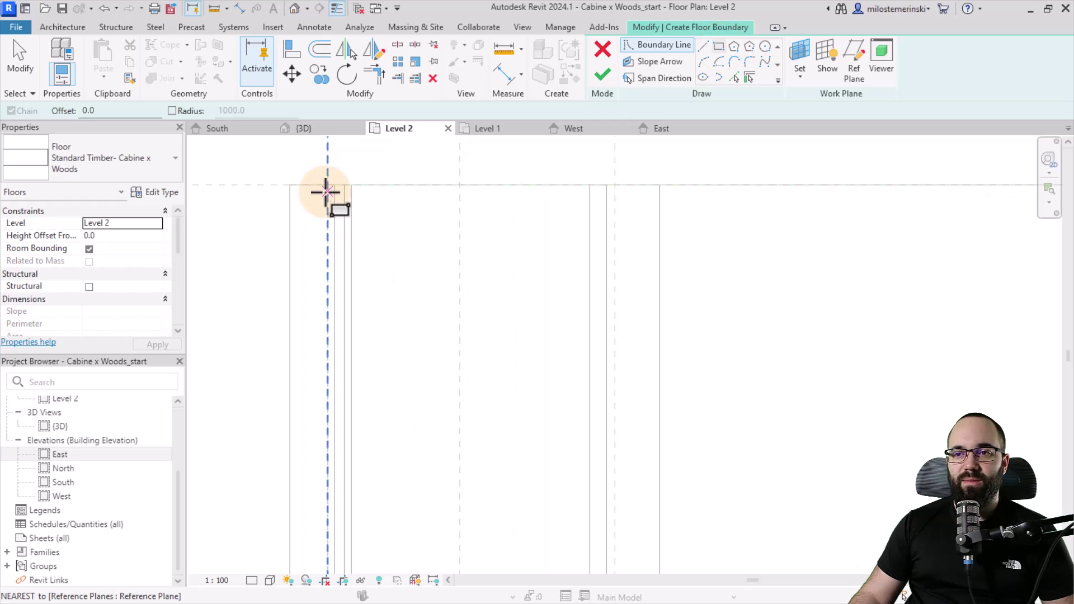
pyautogui.click(326, 198)
pyautogui.scroll(-3, 371, 237)
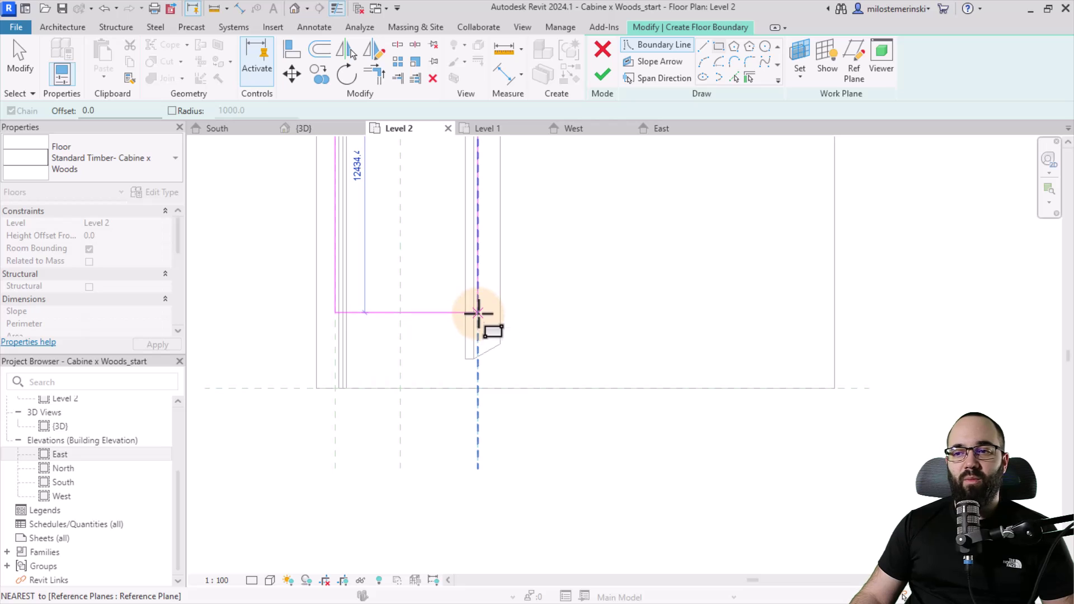
pyautogui.click(478, 318)
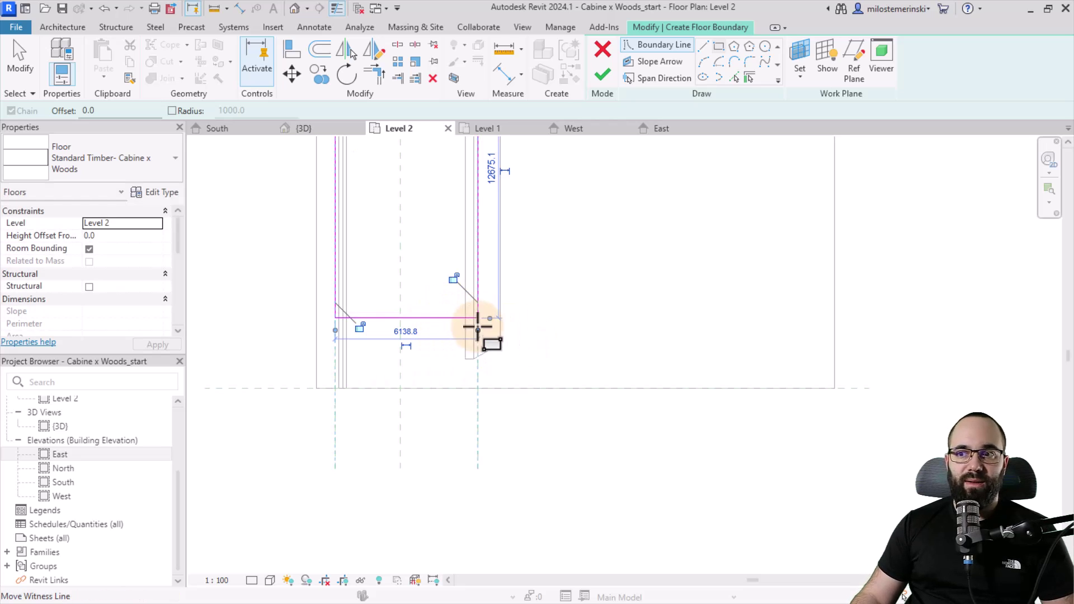
pyautogui.click(600, 75)
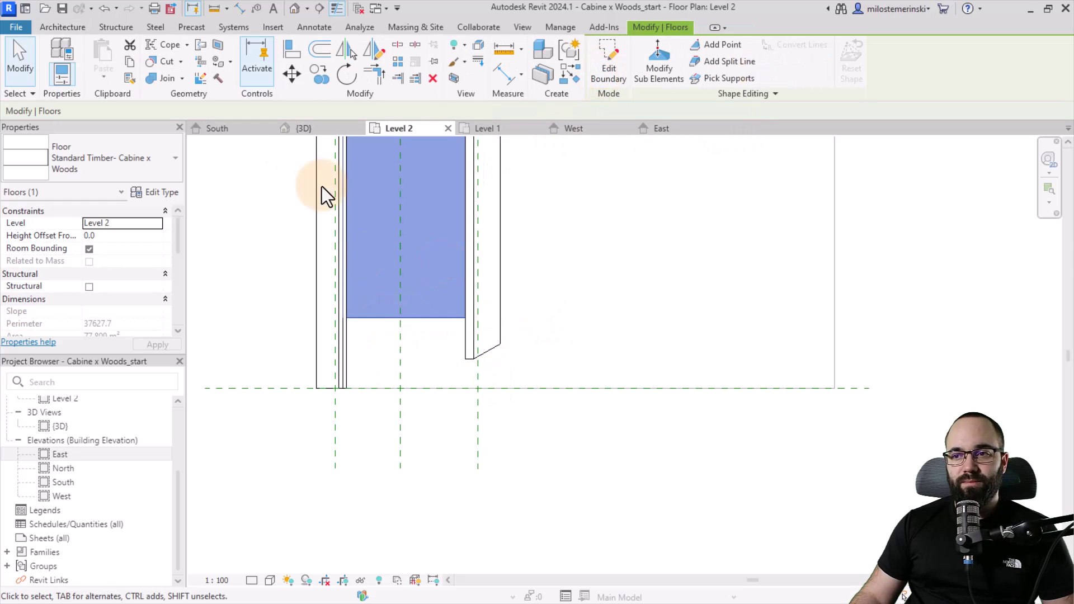
# Join the A-frame roof with the Level 2 floor in 3D and orbit to check it
pyautogui.click(307, 128)
pyautogui.keyDown('shift'); pyautogui.moveTo(579, 383); pyautogui.dragTo(718, 306, button='middle'); pyautogui.keyUp('shift')
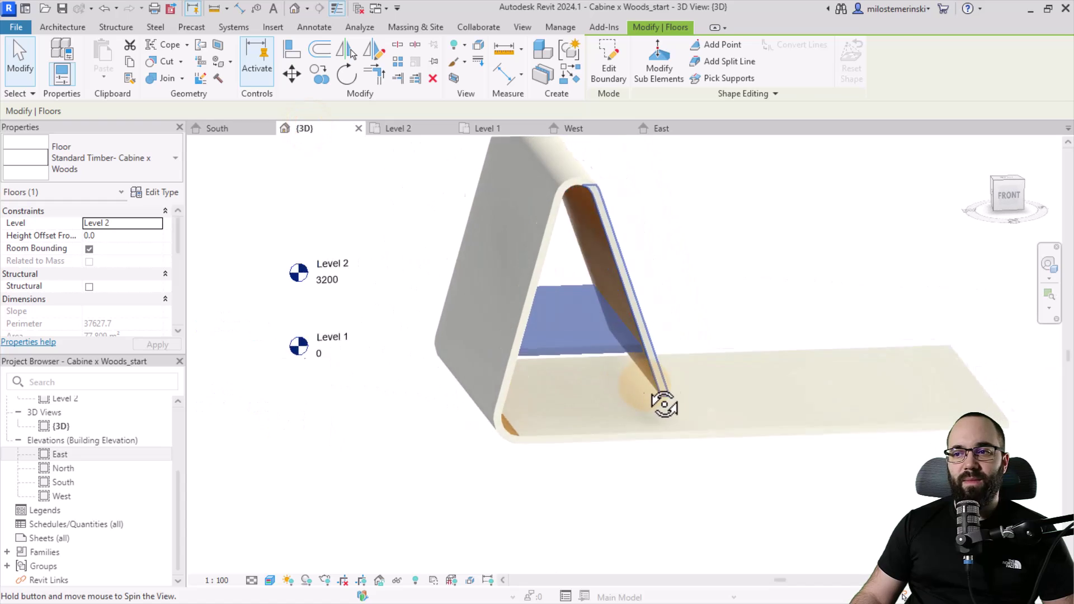
pyautogui.click(717, 305)
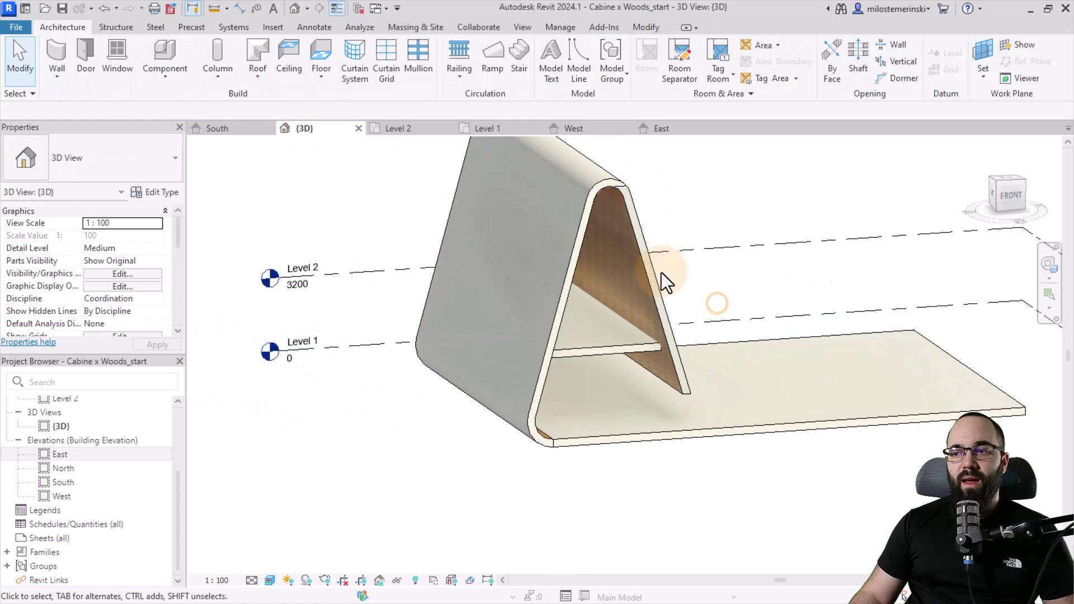
pyautogui.click(645, 26)
pyautogui.click(168, 78)
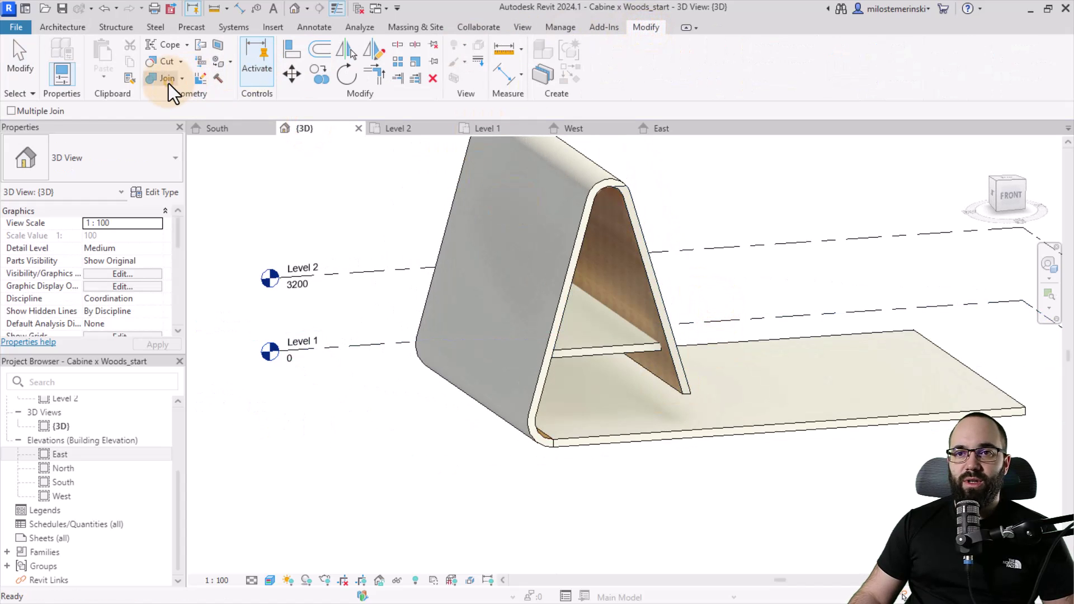
pyautogui.click(654, 326)
pyautogui.click(643, 347)
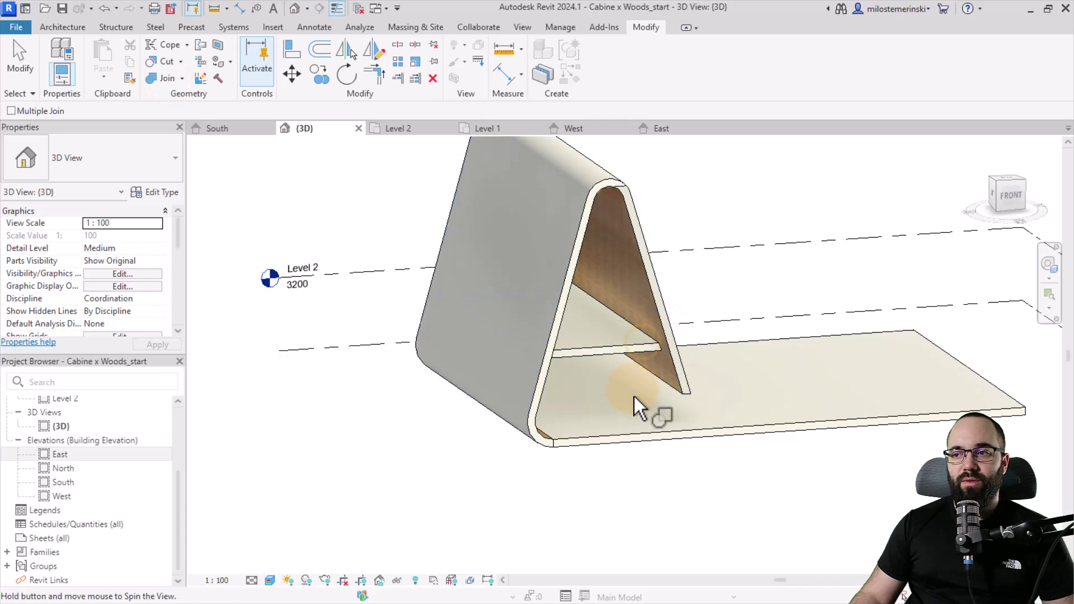
pyautogui.moveTo(638, 400)
pyautogui.keyDown('shift'); pyautogui.mouseDown(button='middle')
pyautogui.moveTo(574, 411)
pyautogui.moveTo(492, 456)
pyautogui.moveTo(481, 439)
pyautogui.mouseUp(button='middle'); pyautogui.keyUp('shift')
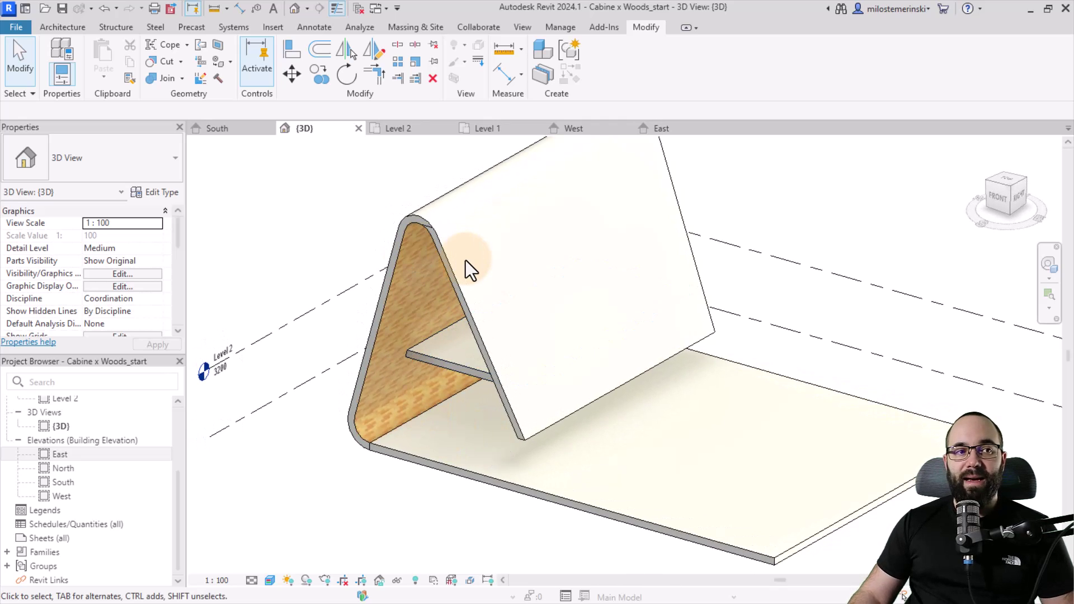
# On Level 1, pick the Wall tool with the Curtain Wall type, then cancel placement
pyautogui.click(485, 130)
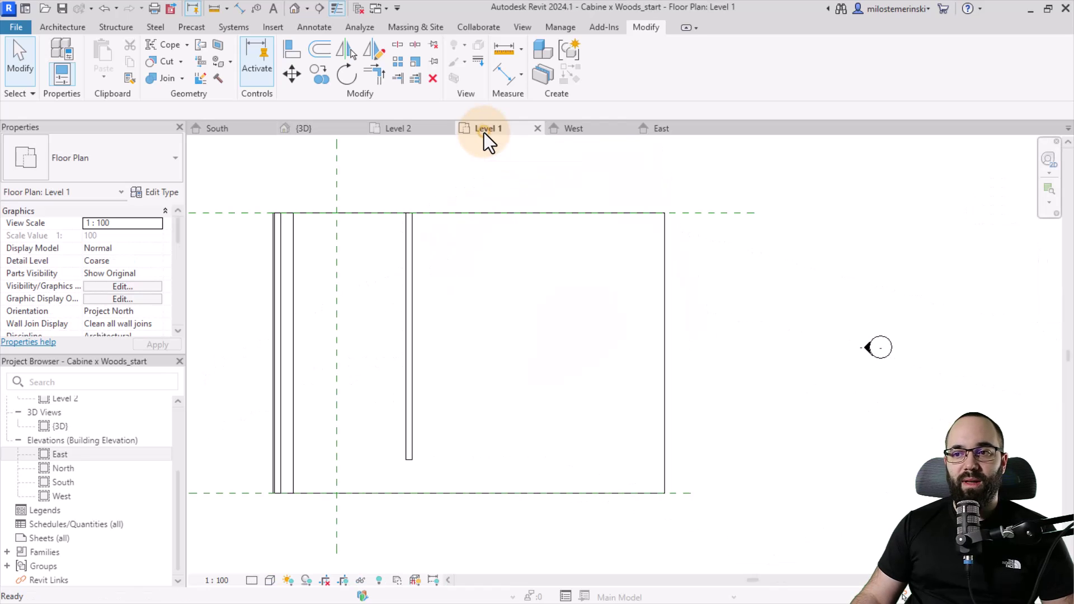
pyautogui.moveTo(401, 350); pyautogui.dragTo(427, 329, button='middle')
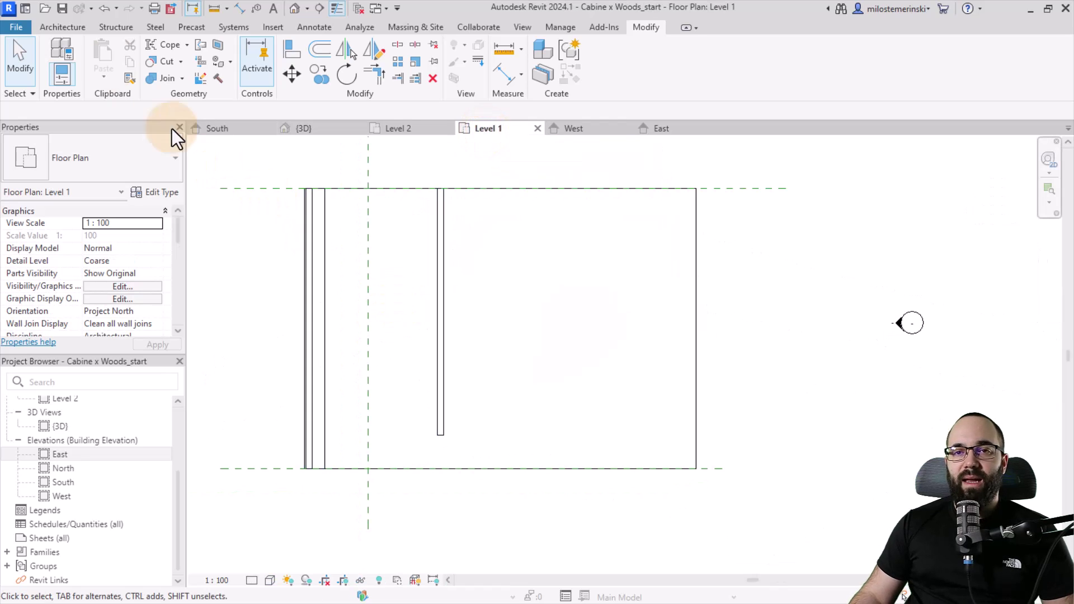
pyautogui.click(74, 28)
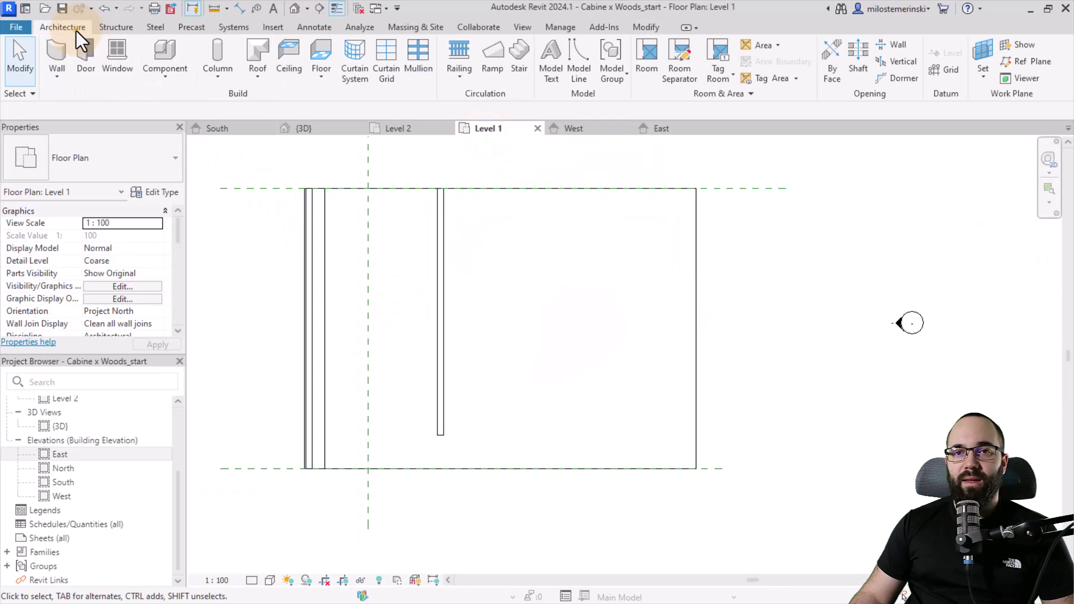
pyautogui.click(56, 56)
pyautogui.click(98, 170)
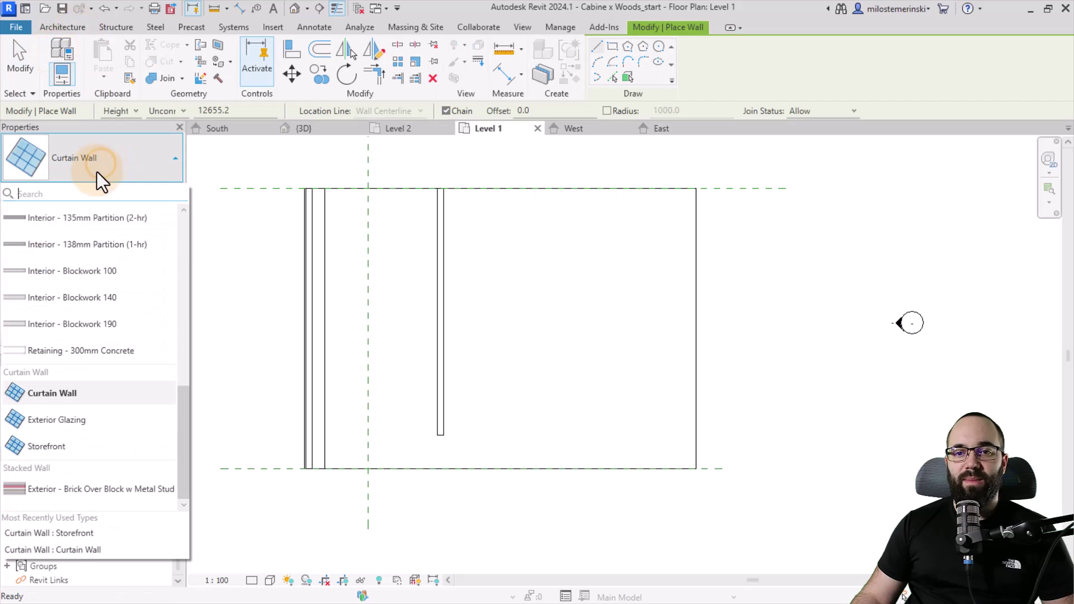
pyautogui.click(52, 402)
pyautogui.scroll(4, 359, 448)
pyautogui.scroll(-3, 408, 417)
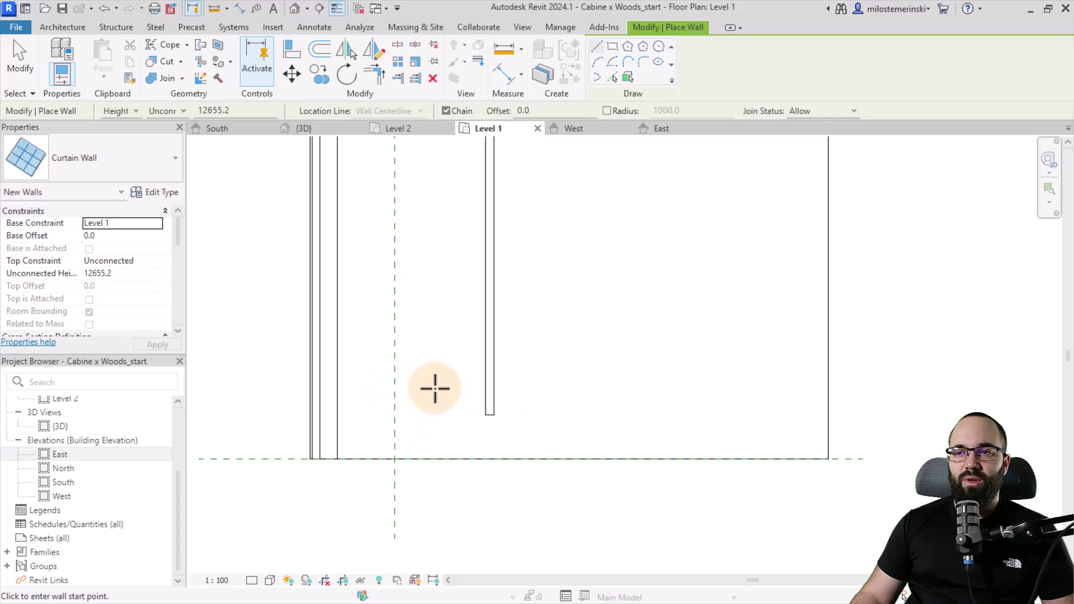
pyautogui.press('Escape')
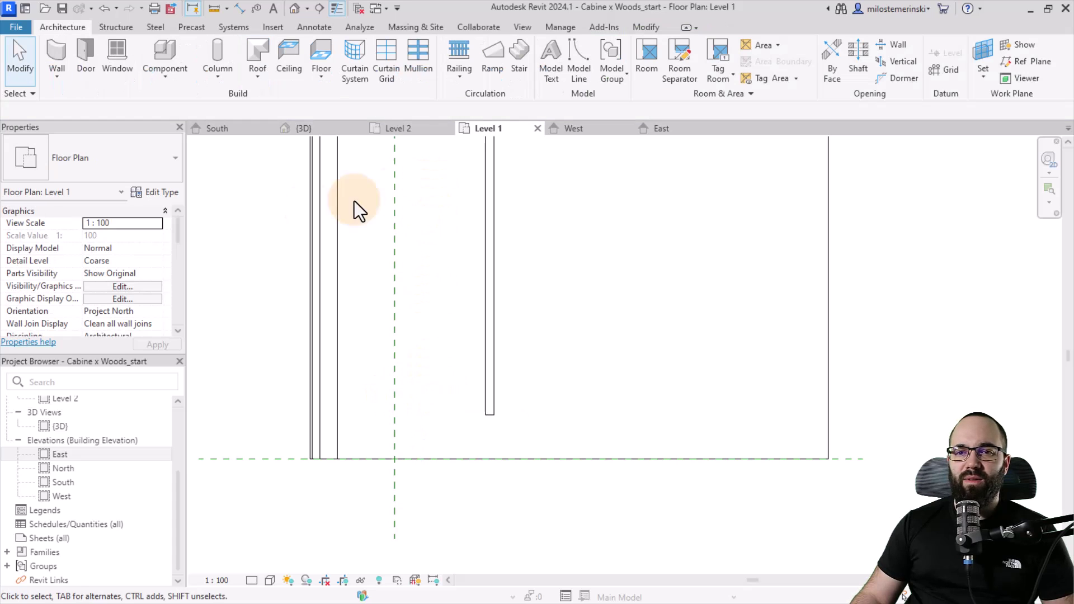
# Set the Level 1 plan's underlay Base Level to Level 2 and apply
pyautogui.scroll(-1, 152, 275)
pyautogui.scroll(-2, 151, 275)
pyautogui.scroll(-2, 150, 277)
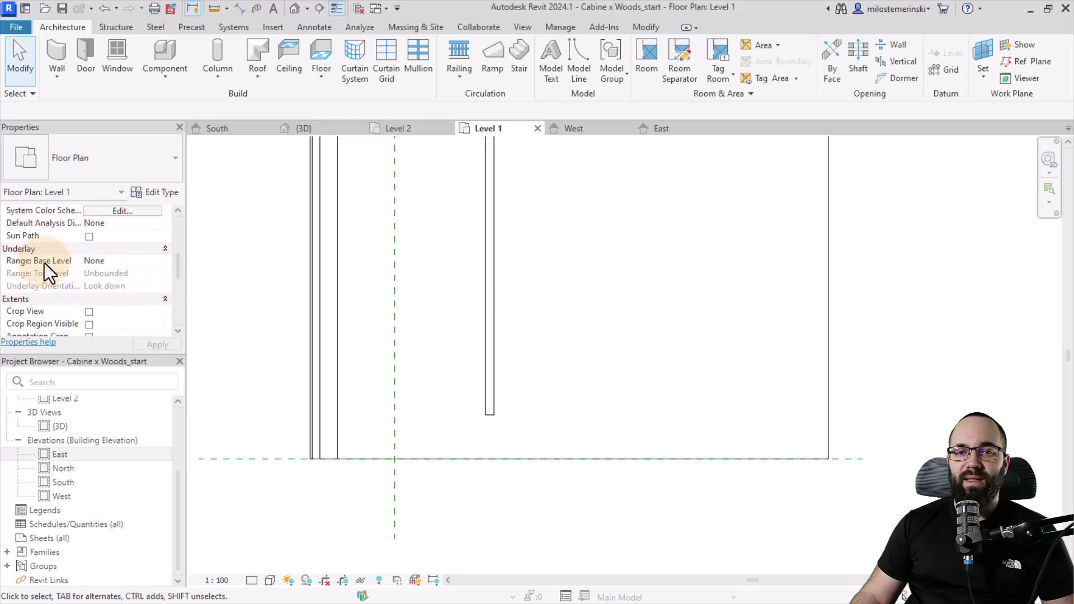
pyautogui.click(156, 261)
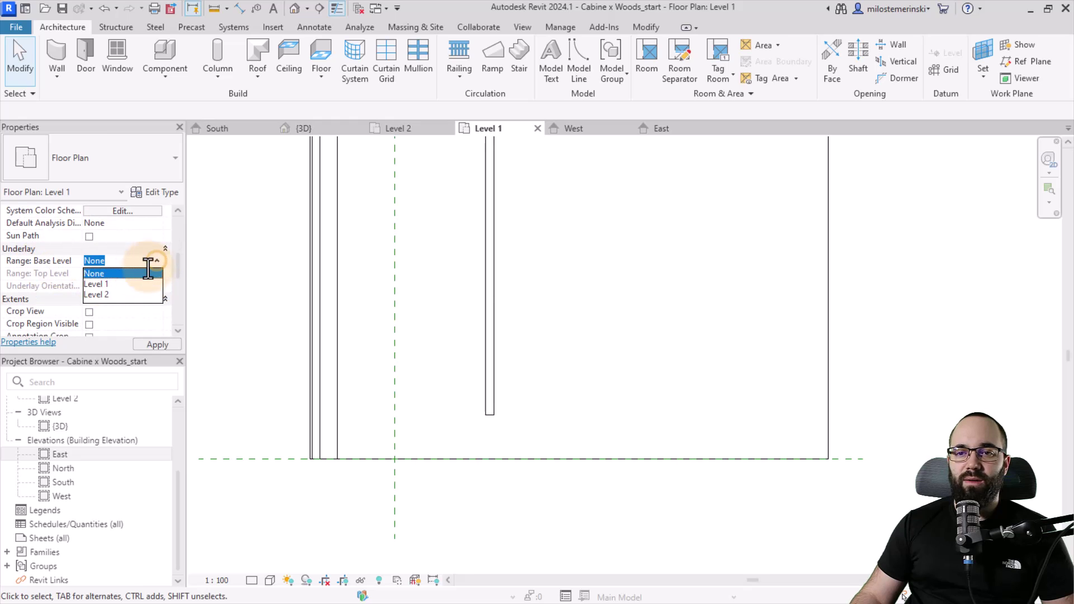
pyautogui.click(157, 344)
pyautogui.click(392, 389)
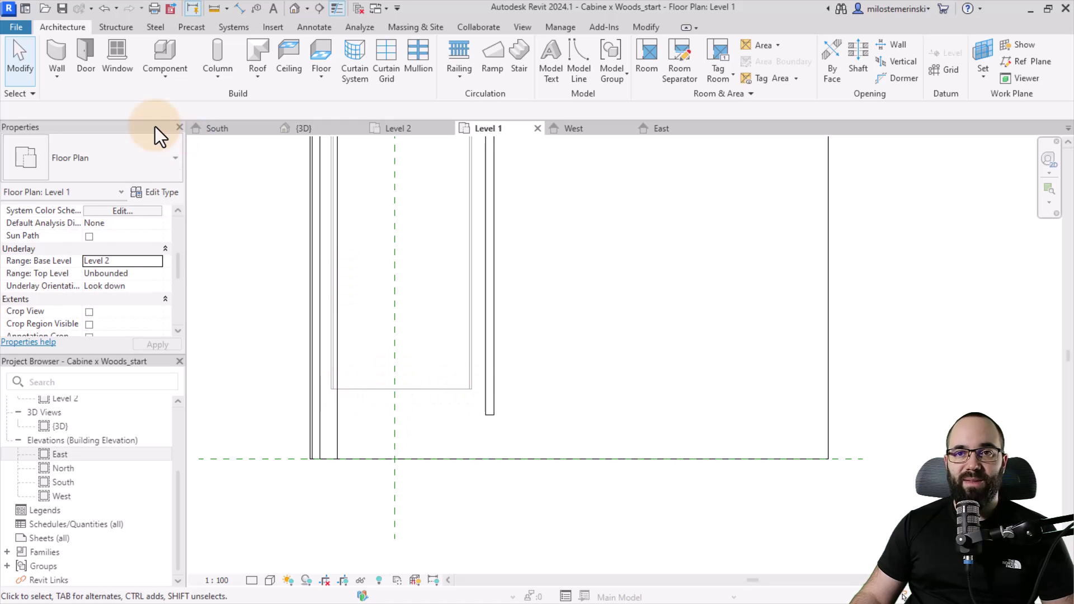
# Draw a curtain wall on Level 1 across the cabin front by clicking its corner points
pyautogui.press('w')
pyautogui.press('a')
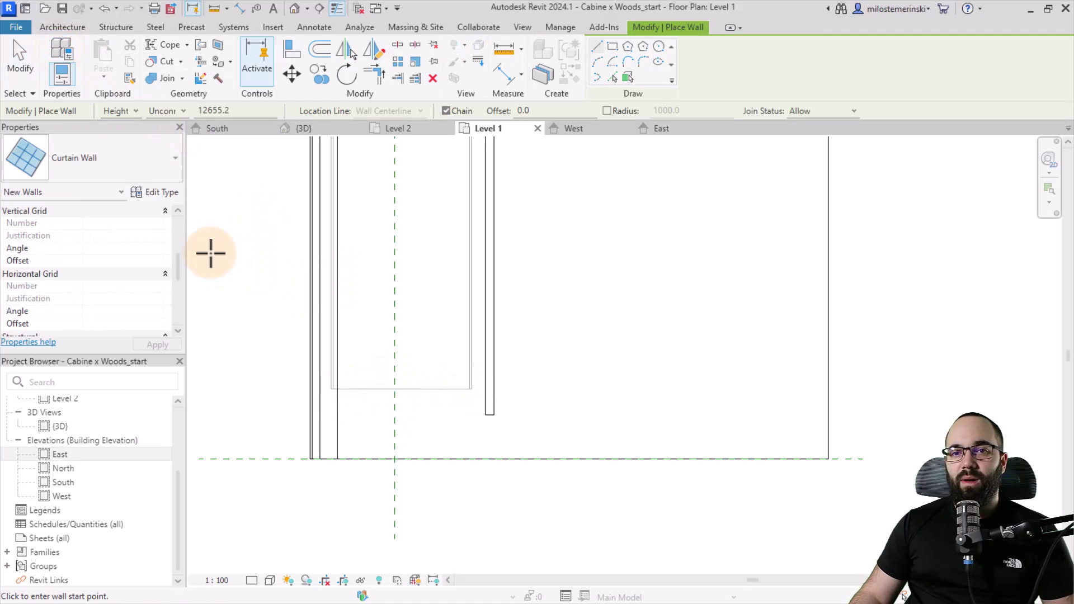
pyautogui.scroll(3, 347, 394)
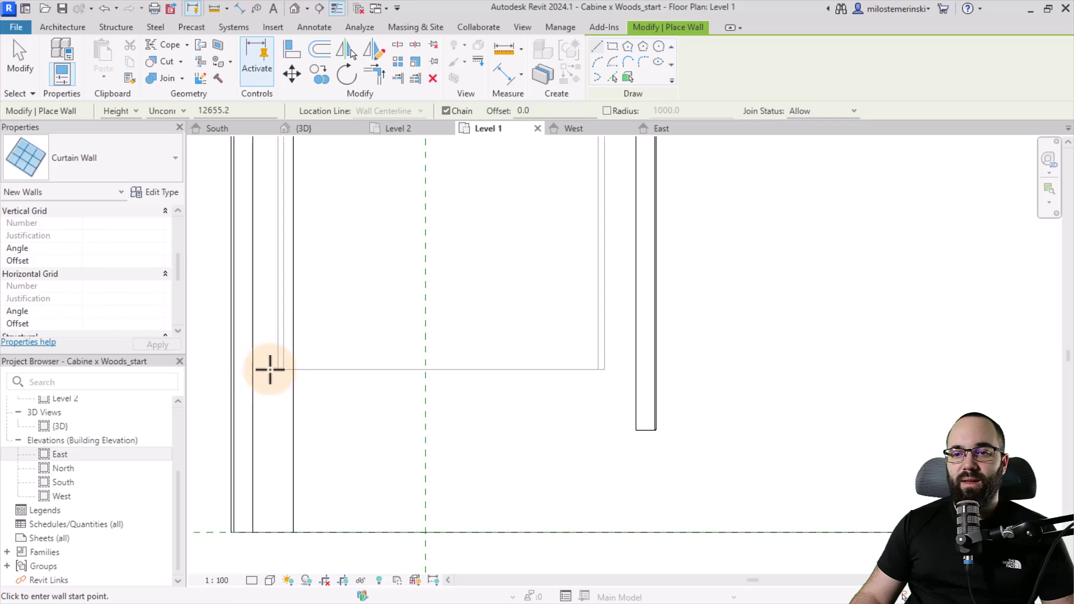
pyautogui.click(246, 371)
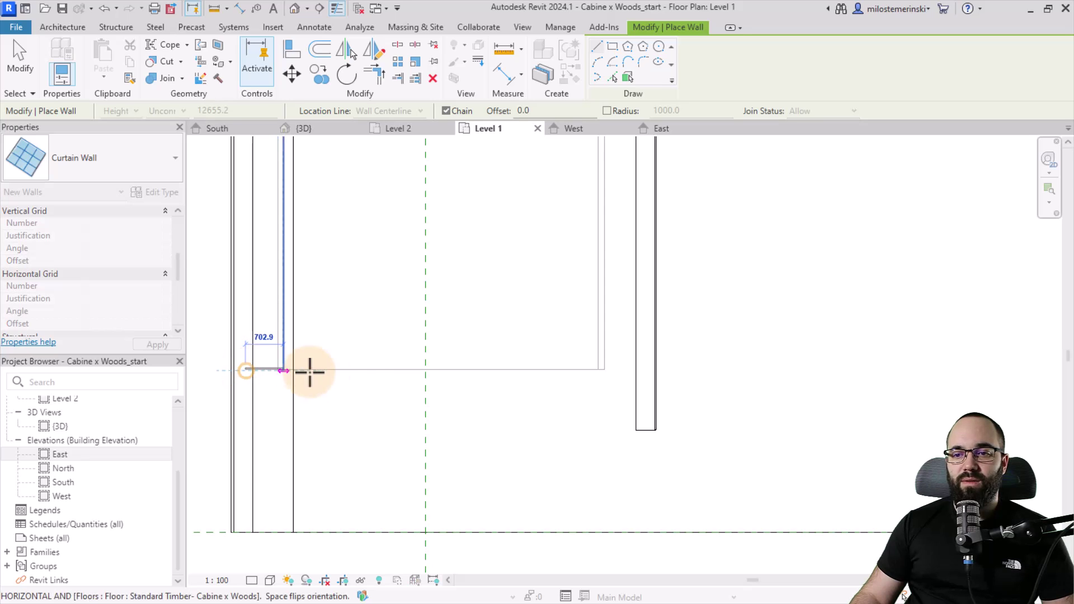
pyautogui.scroll(2, 442, 374)
pyautogui.scroll(-2, 446, 373)
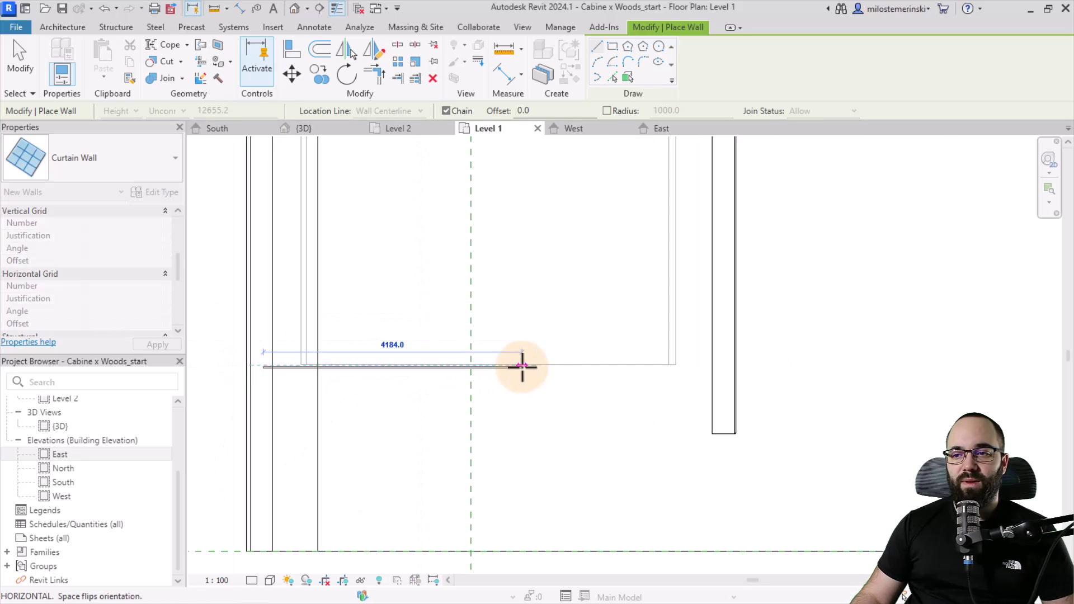
pyautogui.click(722, 366)
pyautogui.moveTo(719, 307)
pyautogui.mouseDown(button='middle')
pyautogui.moveTo(649, 591)
pyautogui.moveTo(664, 487)
pyautogui.moveTo(657, 374)
pyautogui.mouseUp(button='middle')
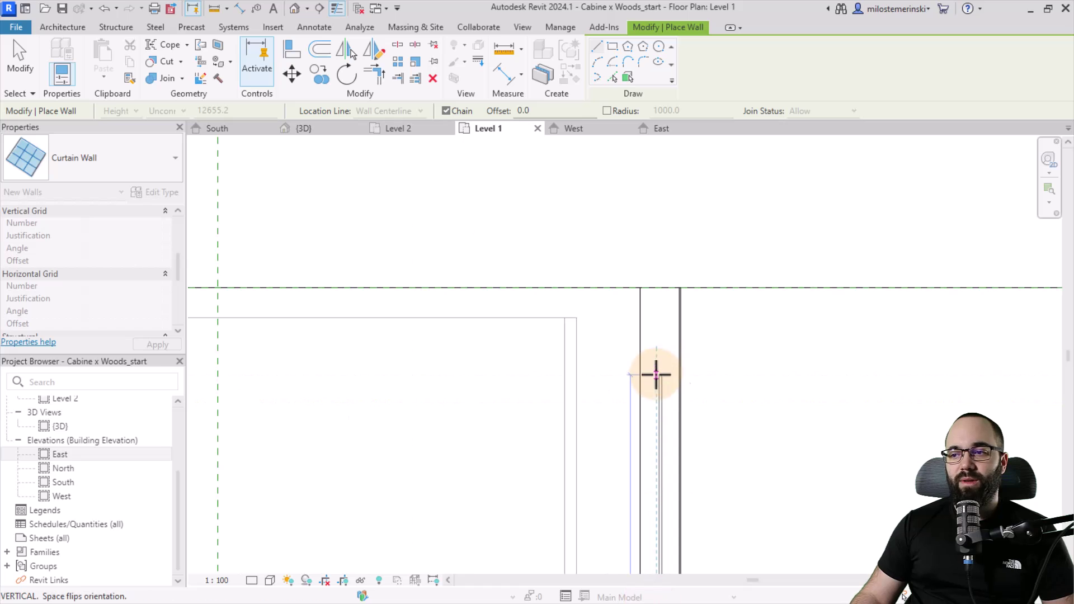
pyautogui.click(652, 308)
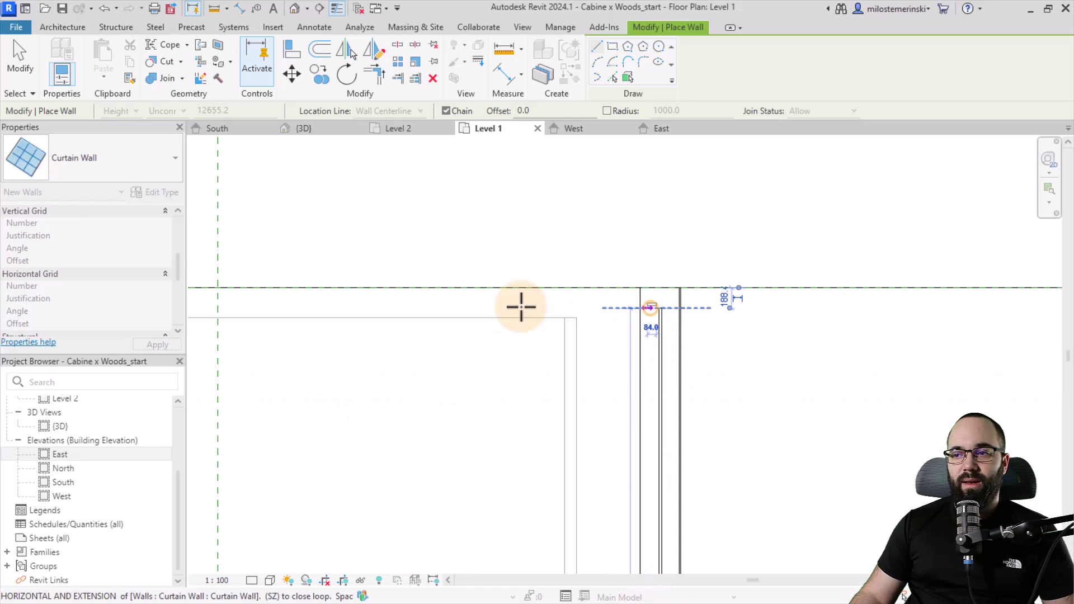
pyautogui.moveTo(325, 336); pyautogui.dragTo(680, 296, button='middle')
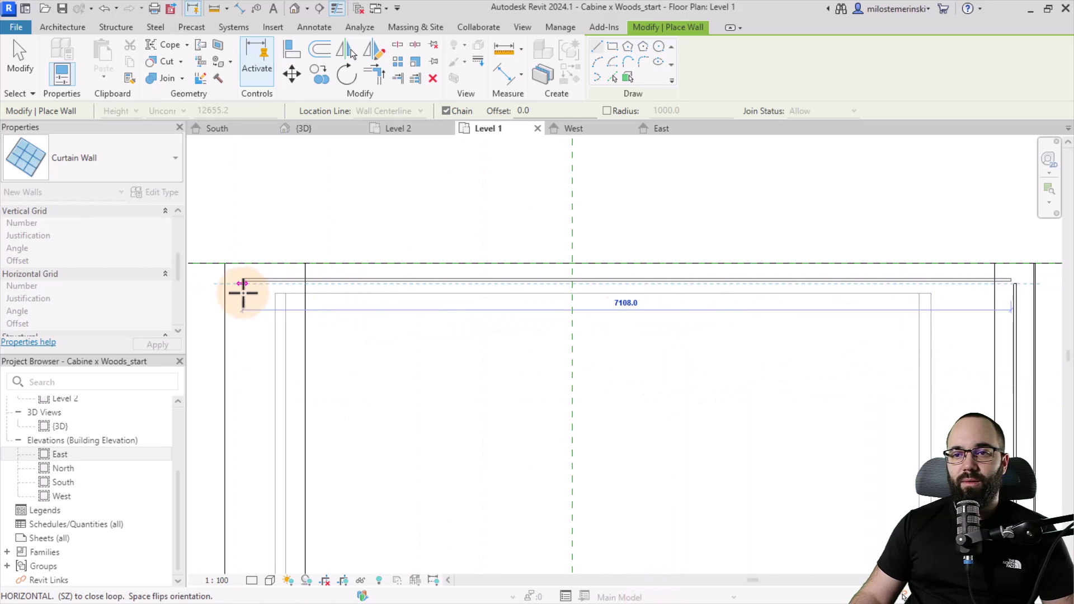
pyautogui.moveTo(242, 293); pyautogui.dragTo(402, 300, button='middle')
pyautogui.scroll(-4, 386, 278)
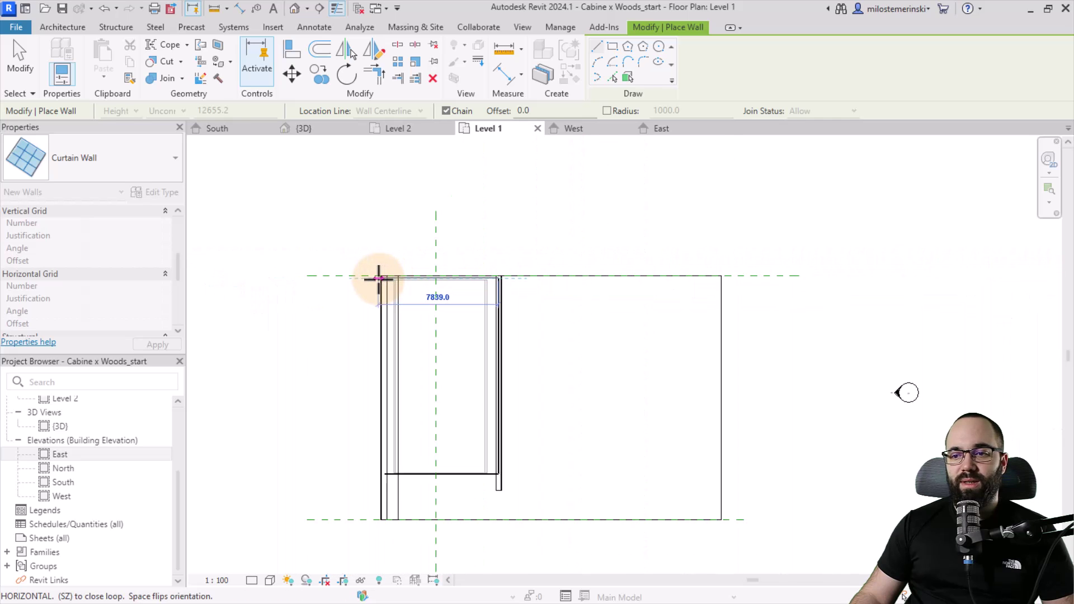
pyautogui.click(385, 278)
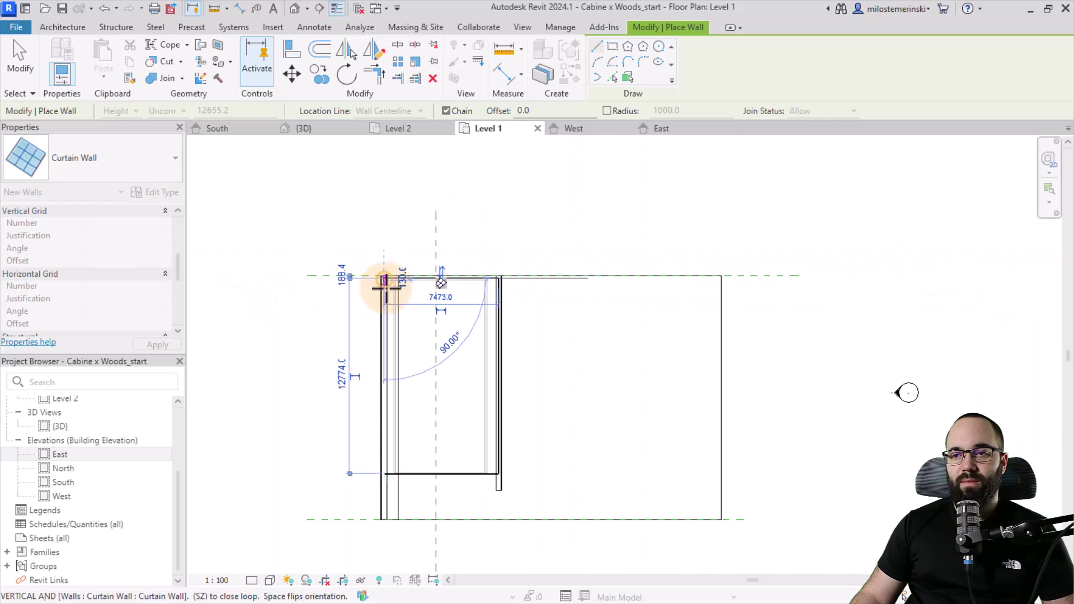
pyautogui.press('Escape')
pyautogui.press('Escape')
# Select the front curtain wall and view it in the 3D view
pyautogui.scroll(2, 392, 290)
pyautogui.click(383, 270)
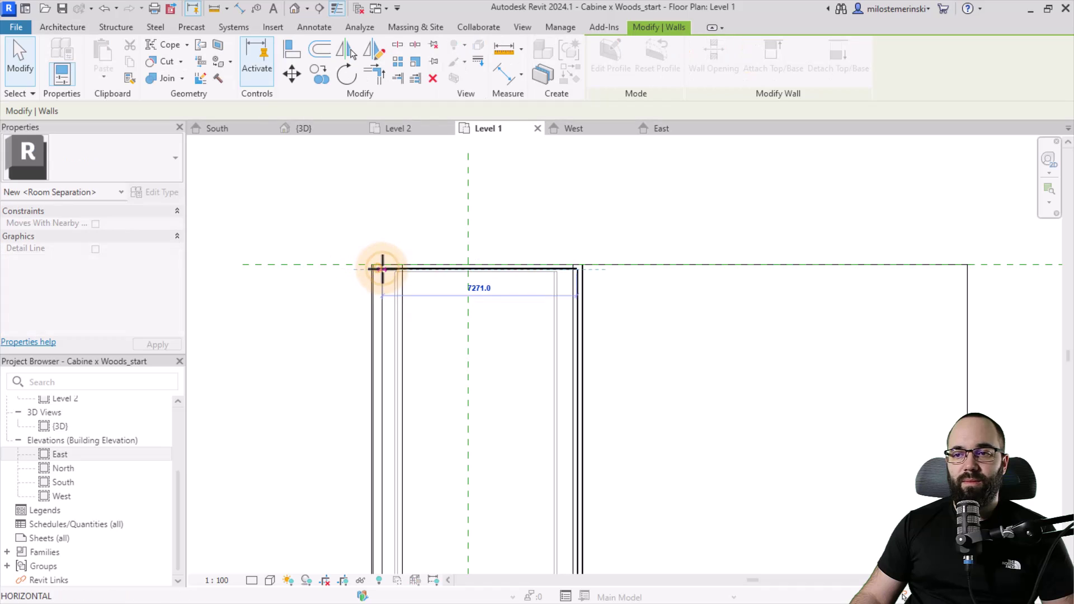
pyautogui.scroll(-3, 383, 269)
pyautogui.press('Escape')
pyautogui.scroll(2, 404, 346)
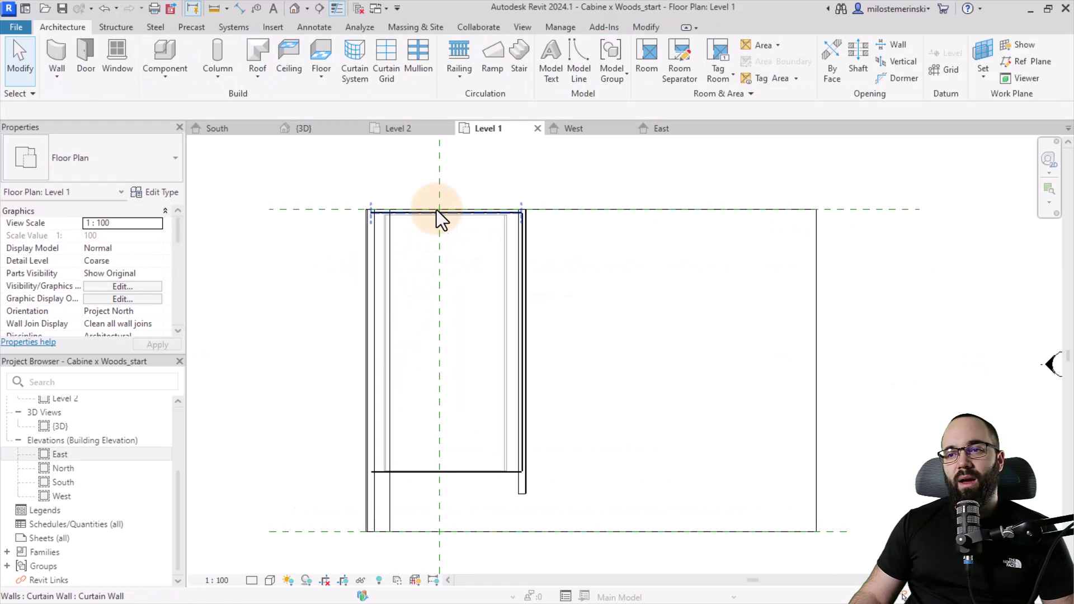
pyautogui.click(436, 210)
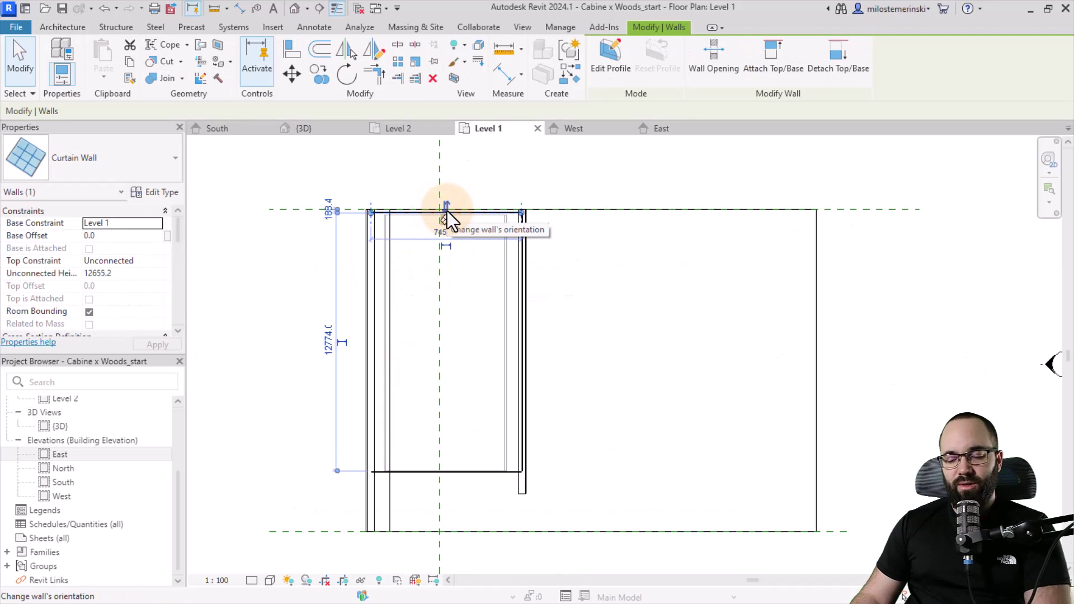
pyautogui.click(485, 488)
pyautogui.click(464, 472)
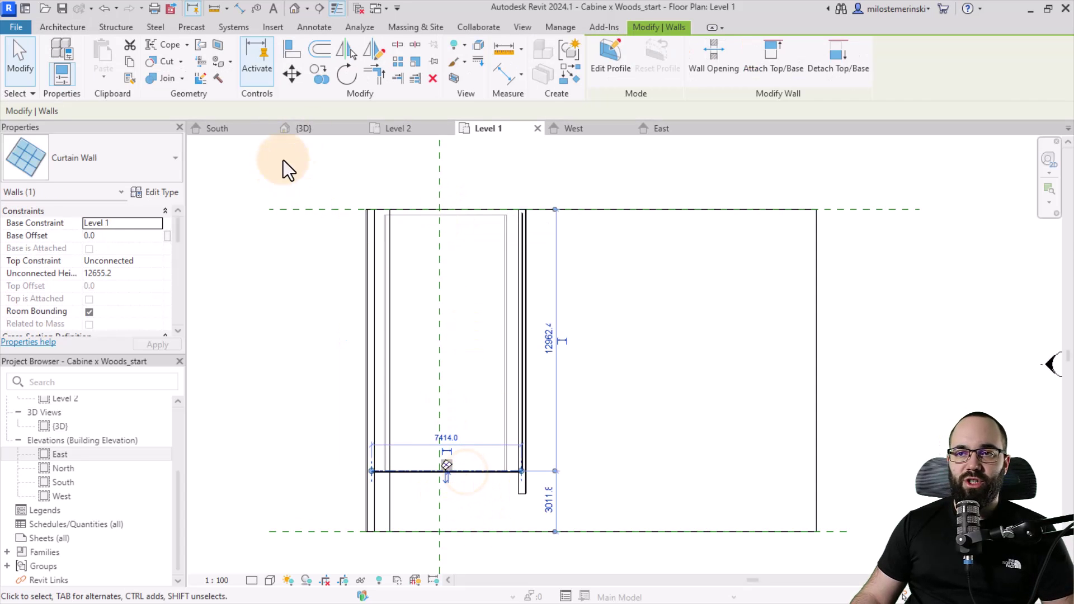
pyautogui.click(305, 128)
pyautogui.moveTo(448, 336)
pyautogui.keyDown('shift'); pyautogui.mouseDown(button='middle')
pyautogui.moveTo(547, 413)
pyautogui.moveTo(623, 400)
pyautogui.moveTo(411, 337)
pyautogui.mouseUp(button='middle'); pyautogui.keyUp('shift')
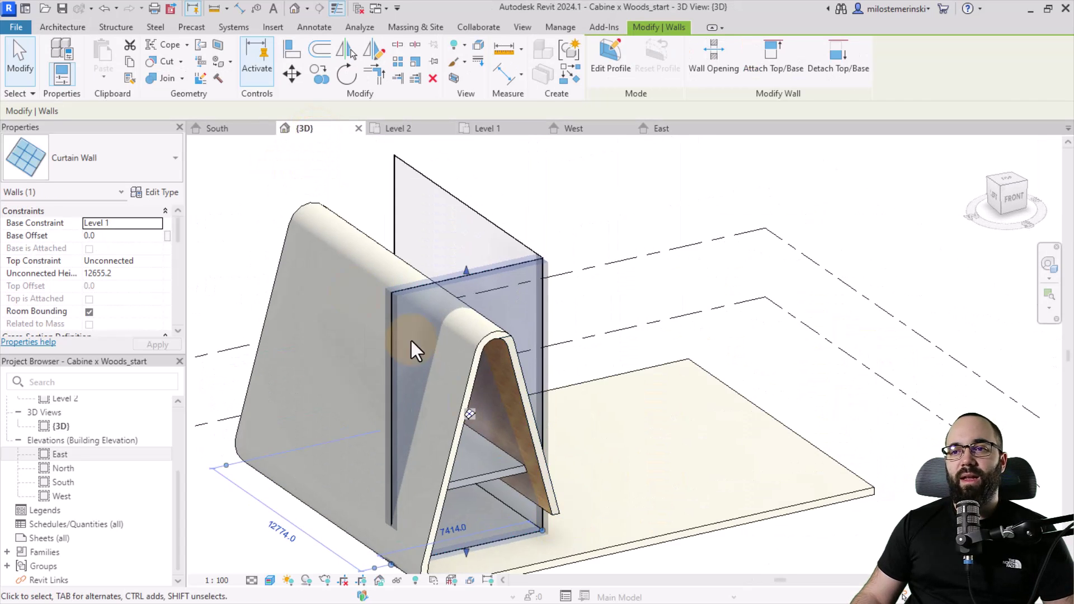
# Orbit to a side view and nudge the selected curtain wall slightly left
pyautogui.scroll(-3, 419, 276)
pyautogui.moveTo(419, 276)
pyautogui.keyDown('shift'); pyautogui.mouseDown(button='middle')
pyautogui.moveTo(388, 288)
pyautogui.moveTo(441, 305)
pyautogui.mouseUp(button='middle'); pyautogui.keyUp('shift')
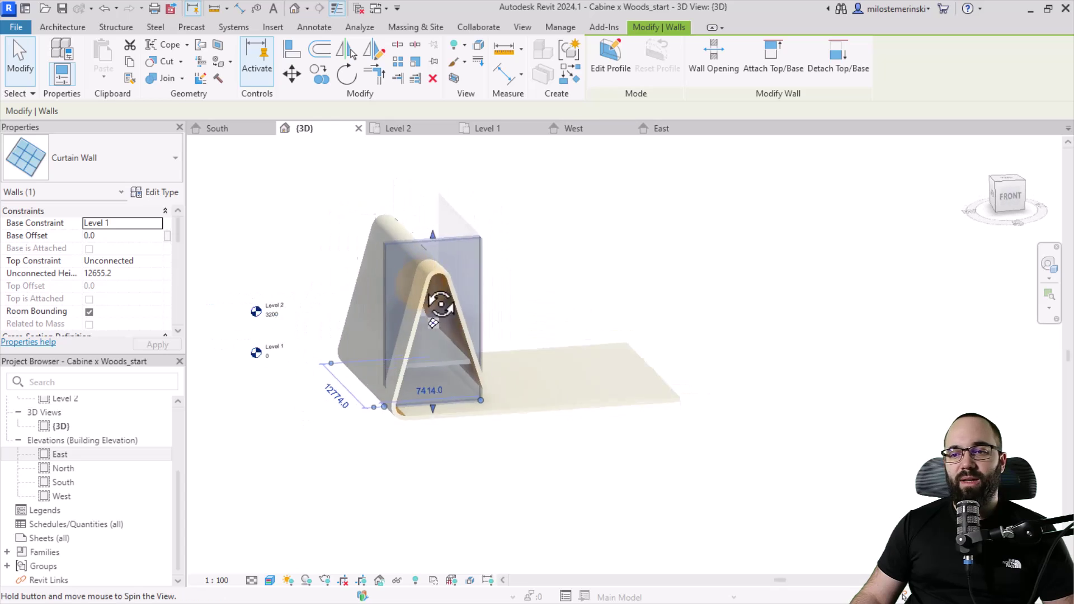
pyautogui.scroll(2, 435, 363)
pyautogui.moveTo(503, 452)
pyautogui.keyDown('shift'); pyautogui.mouseDown(button='middle')
pyautogui.moveTo(546, 437)
pyautogui.moveTo(566, 489)
pyautogui.moveTo(659, 450)
pyautogui.moveTo(503, 438)
pyautogui.moveTo(536, 306)
pyautogui.mouseUp(button='middle'); pyautogui.keyUp('shift')
pyautogui.scroll(2, 507, 475)
pyautogui.scroll(3, 506, 475)
pyautogui.scroll(2, 549, 461)
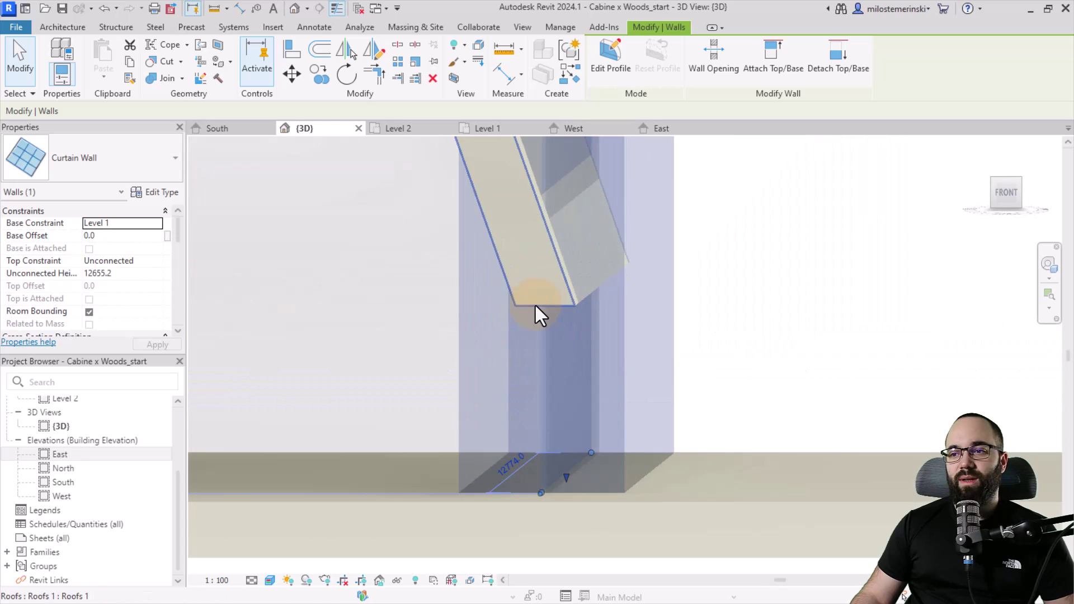
pyautogui.press('Left')
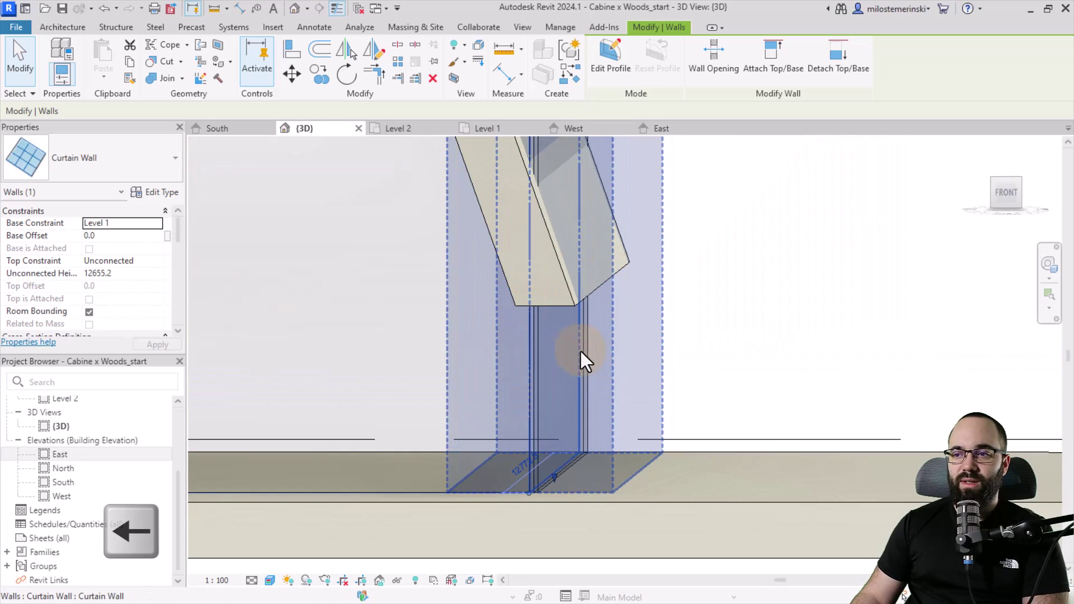
# Check the wall from the ViewCube FRONT face, then deselect it
pyautogui.moveTo(581, 352)
pyautogui.keyDown('shift'); pyautogui.mouseDown(button='middle')
pyautogui.moveTo(441, 355)
pyautogui.moveTo(820, 201)
pyautogui.mouseUp(button='middle'); pyautogui.keyUp('shift')
pyautogui.click(1008, 192)
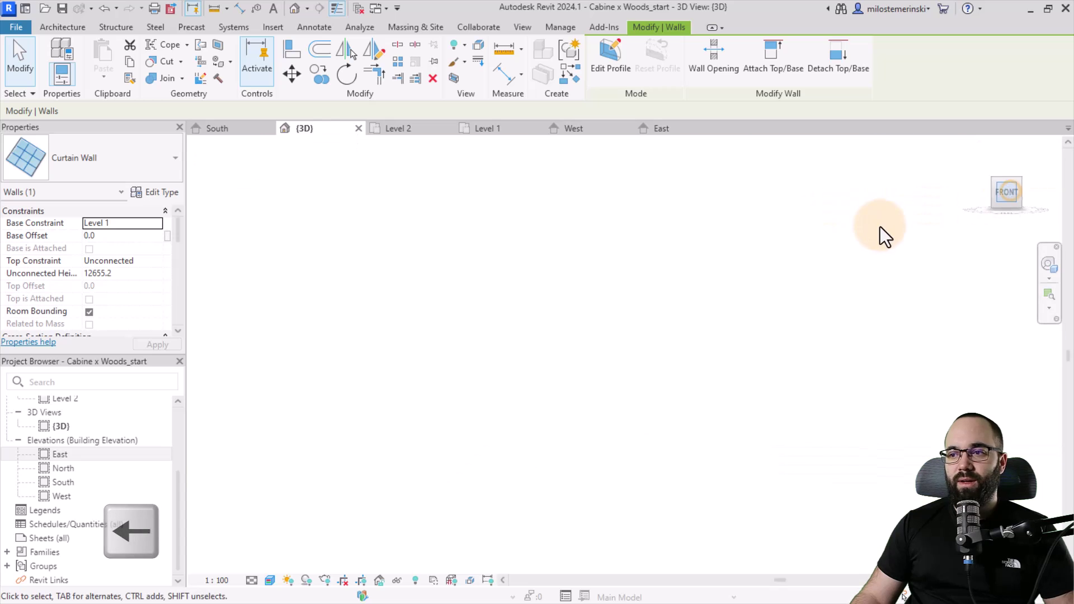
pyautogui.scroll(3, 571, 434)
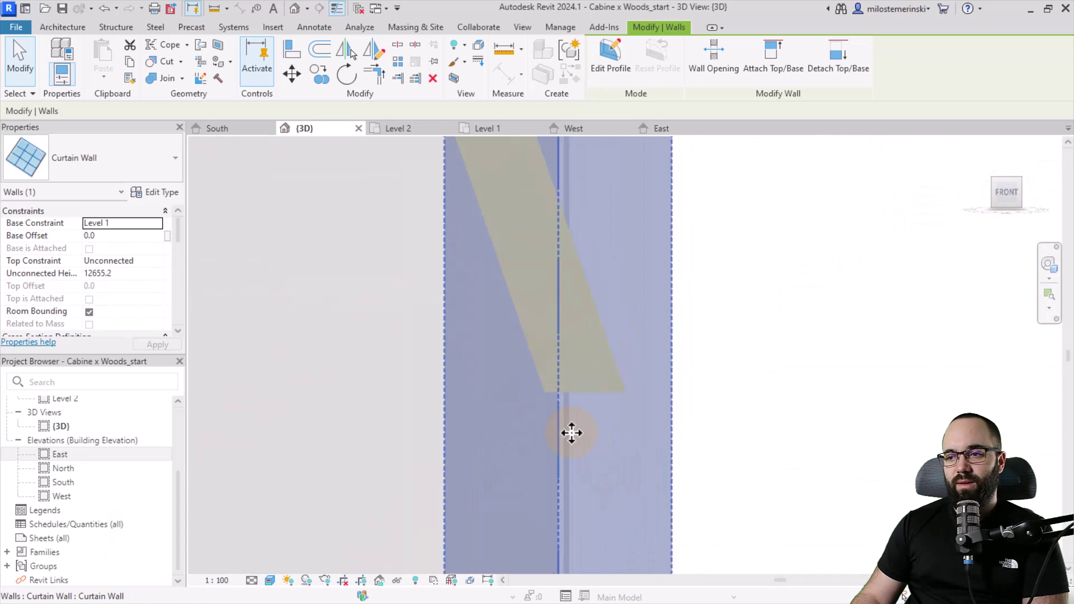
pyautogui.scroll(2, 571, 433)
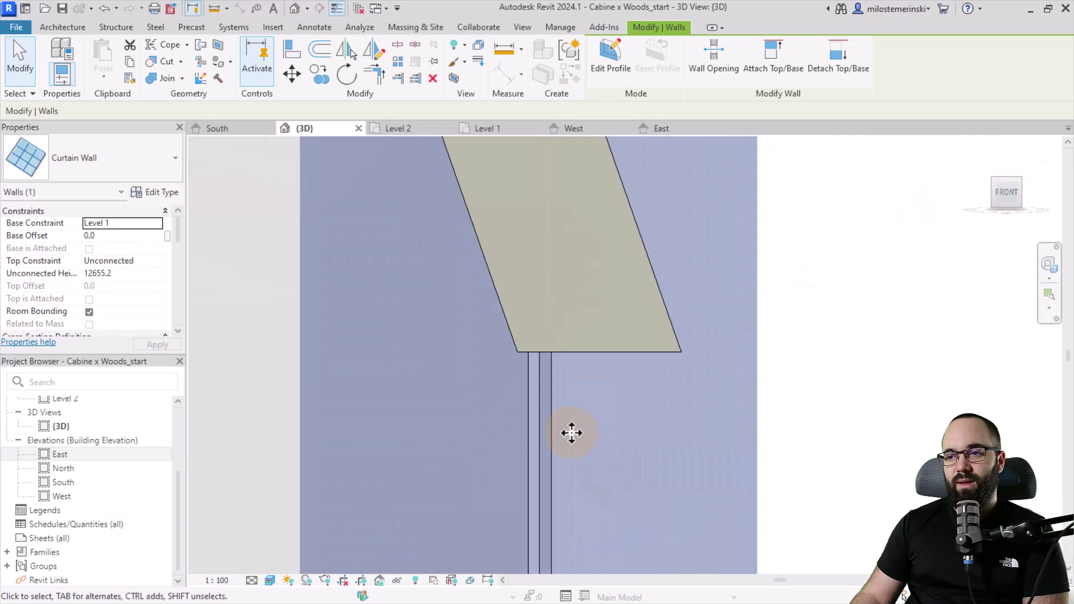
pyautogui.scroll(-4, 498, 360)
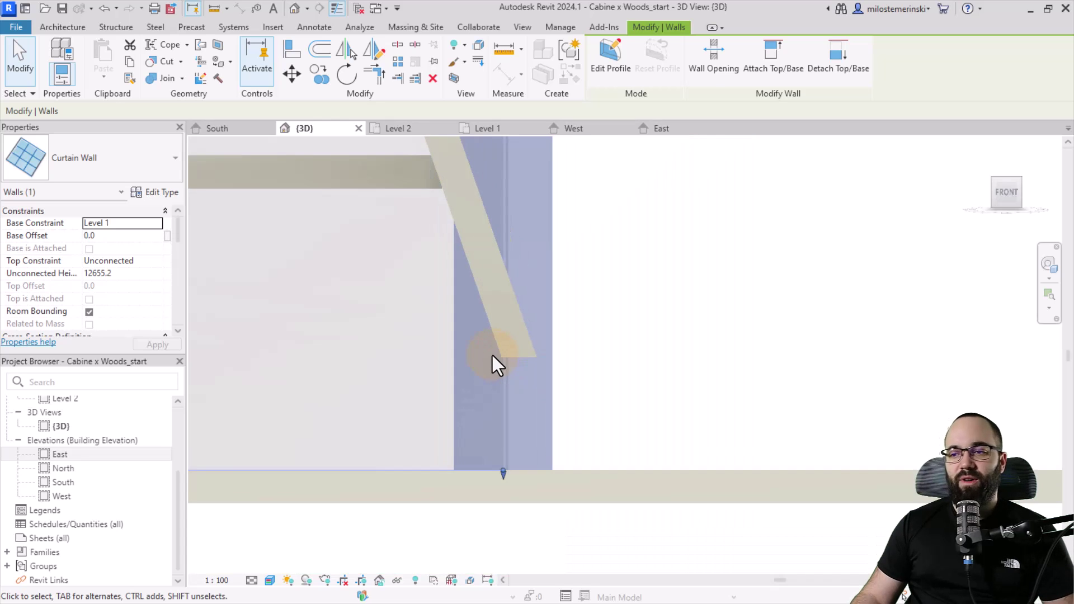
pyautogui.scroll(-4, 495, 358)
pyautogui.click(595, 313)
pyautogui.moveTo(614, 322)
pyautogui.keyDown('shift'); pyautogui.mouseDown(button='middle')
pyautogui.moveTo(552, 380)
pyautogui.moveTo(476, 411)
pyautogui.moveTo(416, 282)
pyautogui.mouseUp(button='middle'); pyautogui.keyUp('shift')
# Edit the front wall's profile, picking the roof's inner edges and bottom-left curved edge
pyautogui.click(395, 277)
pyautogui.keyDown('shift'); pyautogui.moveTo(432, 381); pyautogui.dragTo(431, 406, button='middle'); pyautogui.keyUp('shift')
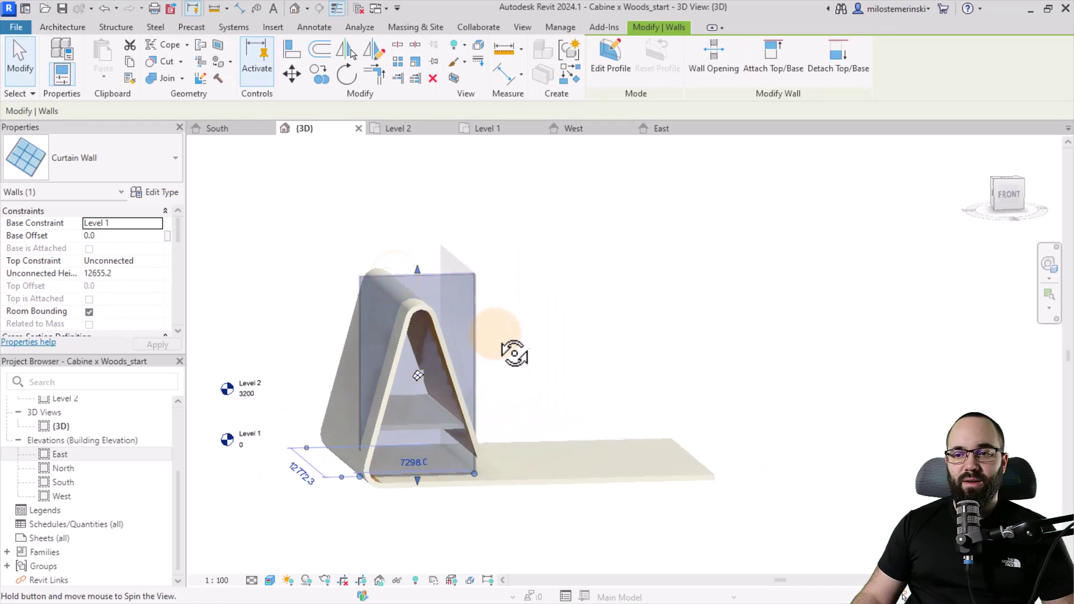
pyautogui.click(610, 71)
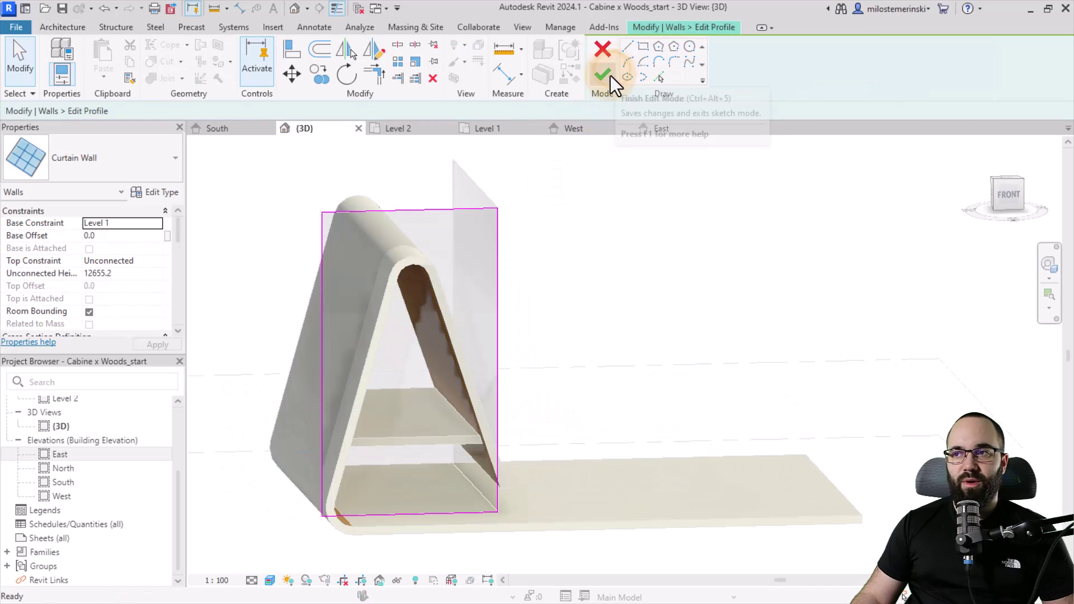
pyautogui.click(661, 79)
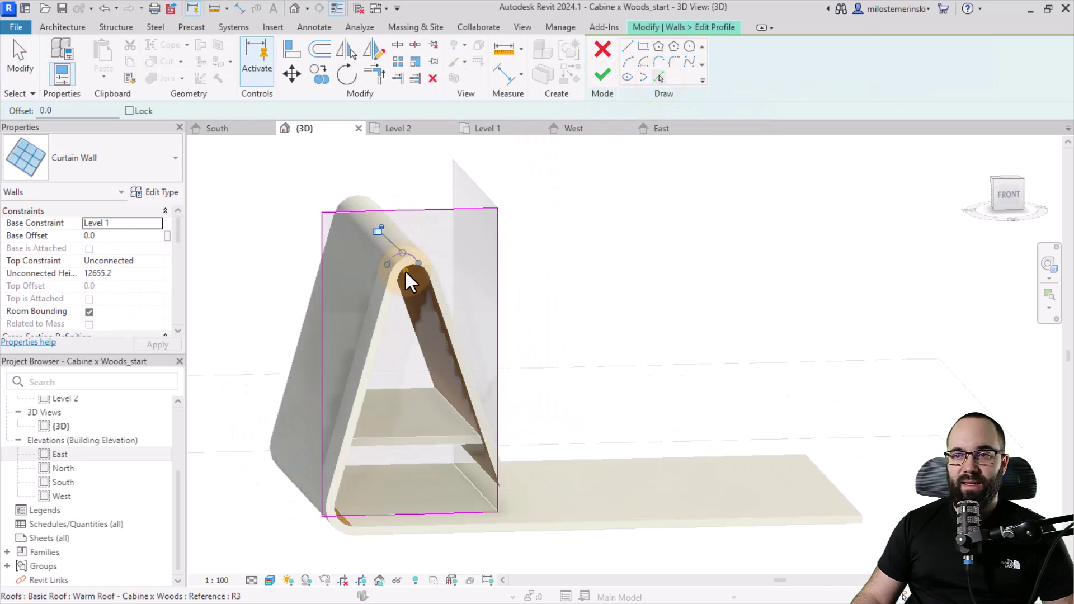
pyautogui.click(396, 292)
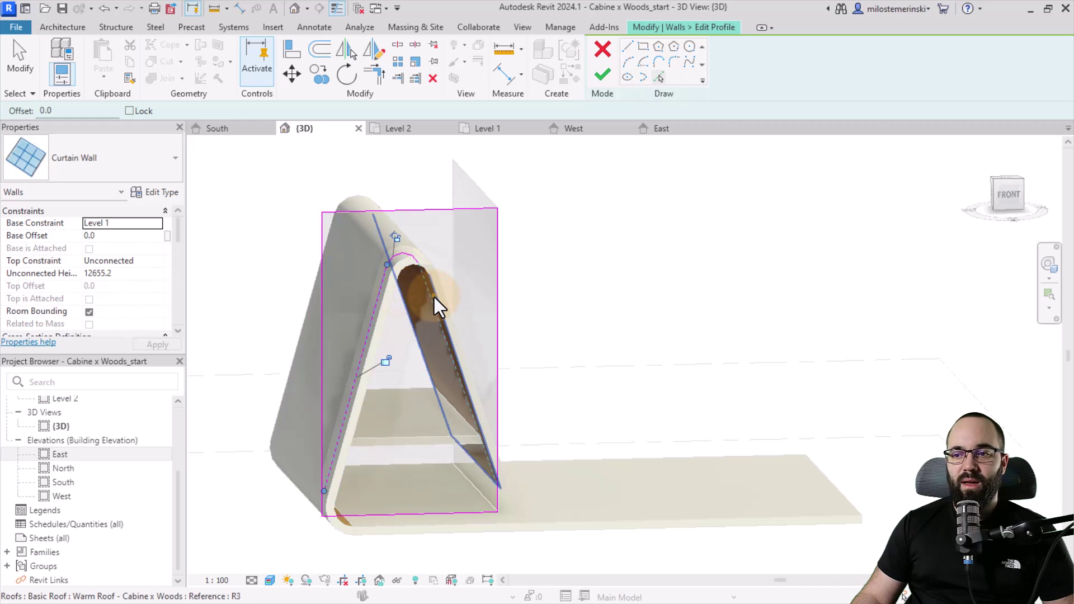
pyautogui.click(434, 297)
pyautogui.scroll(4, 360, 506)
pyautogui.click(310, 495)
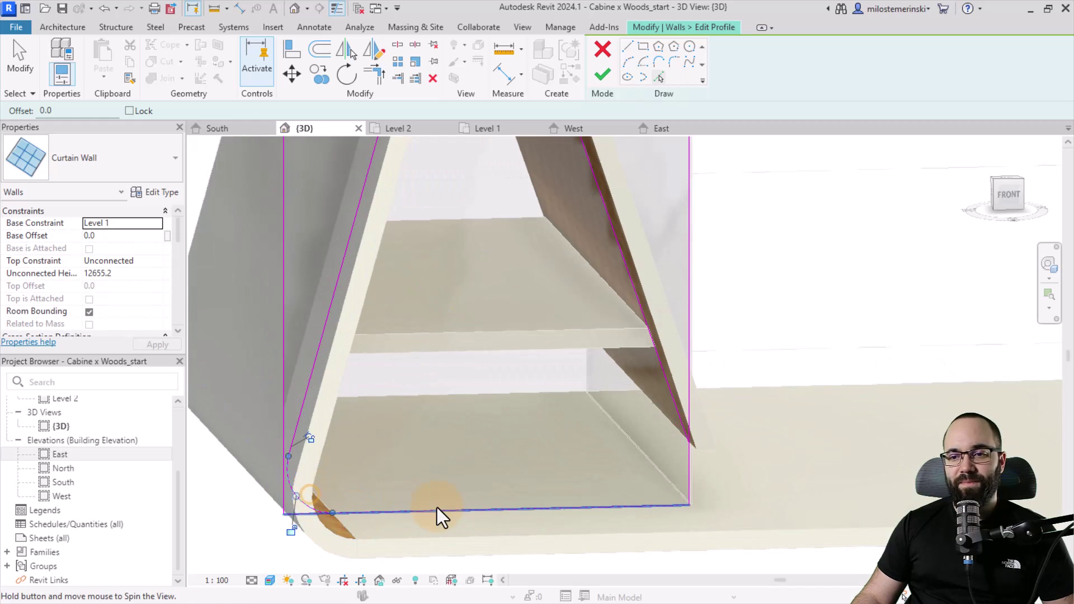
pyautogui.keyDown('shift'); pyautogui.moveTo(439, 513); pyautogui.dragTo(422, 510, button='middle'); pyautogui.keyUp('shift')
pyautogui.press('Escape')
# Trim the profile sketch lines so they meet cleanly at the corners
pyautogui.scroll(3, 682, 465)
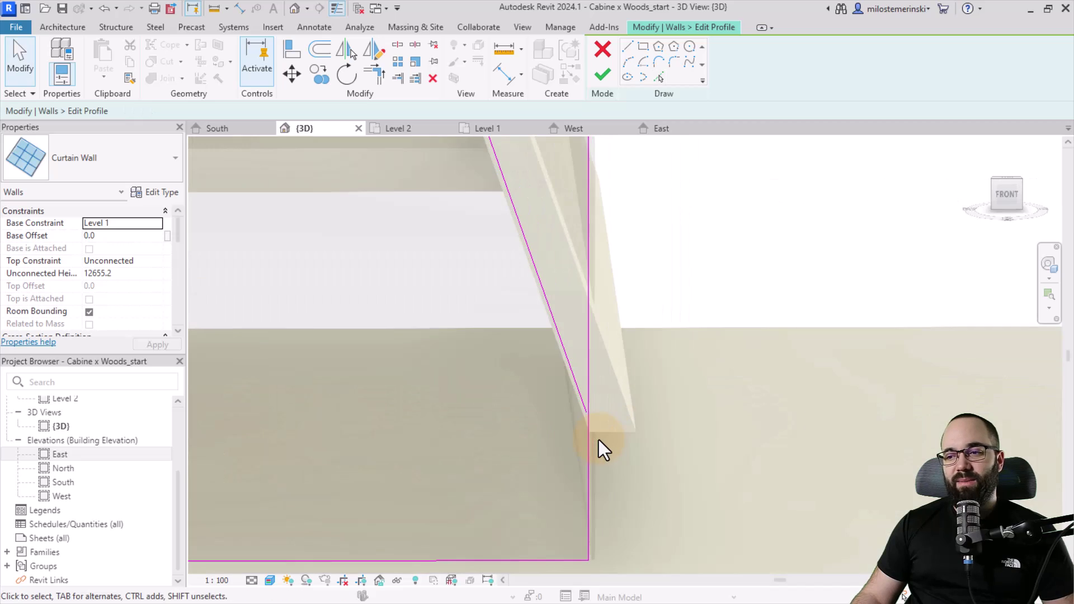
pyautogui.scroll(2, 598, 440)
pyautogui.scroll(2, 583, 411)
pyautogui.click(629, 48)
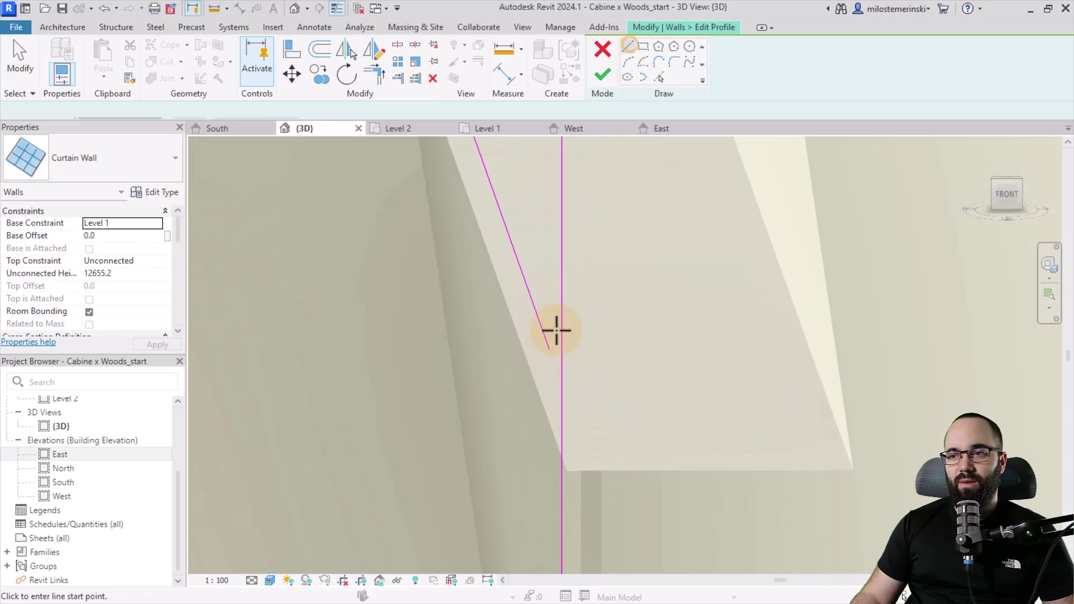
pyautogui.scroll(-2, 576, 366)
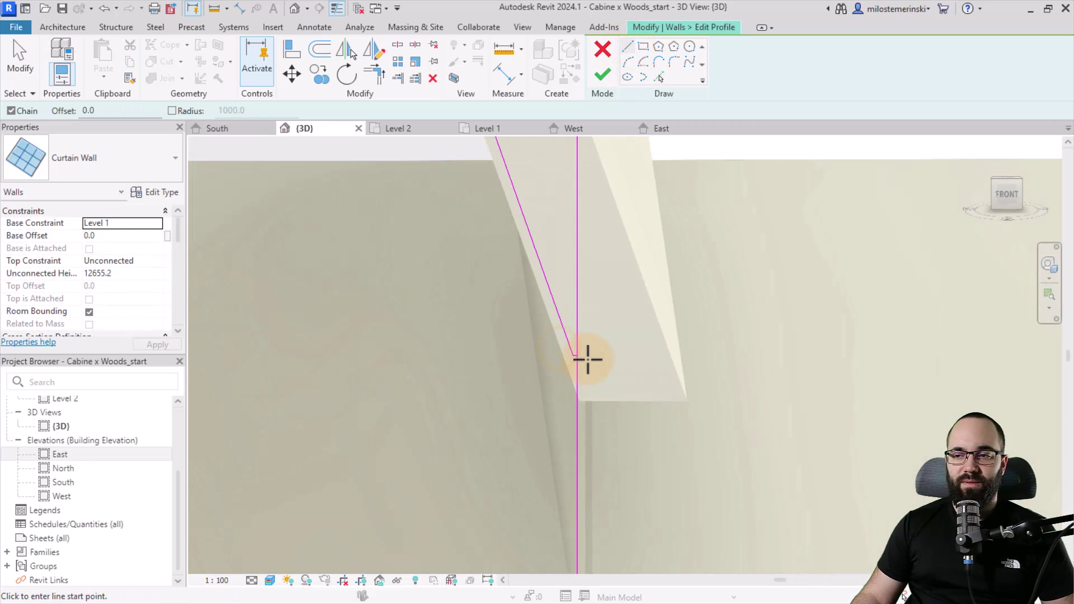
pyautogui.click(378, 73)
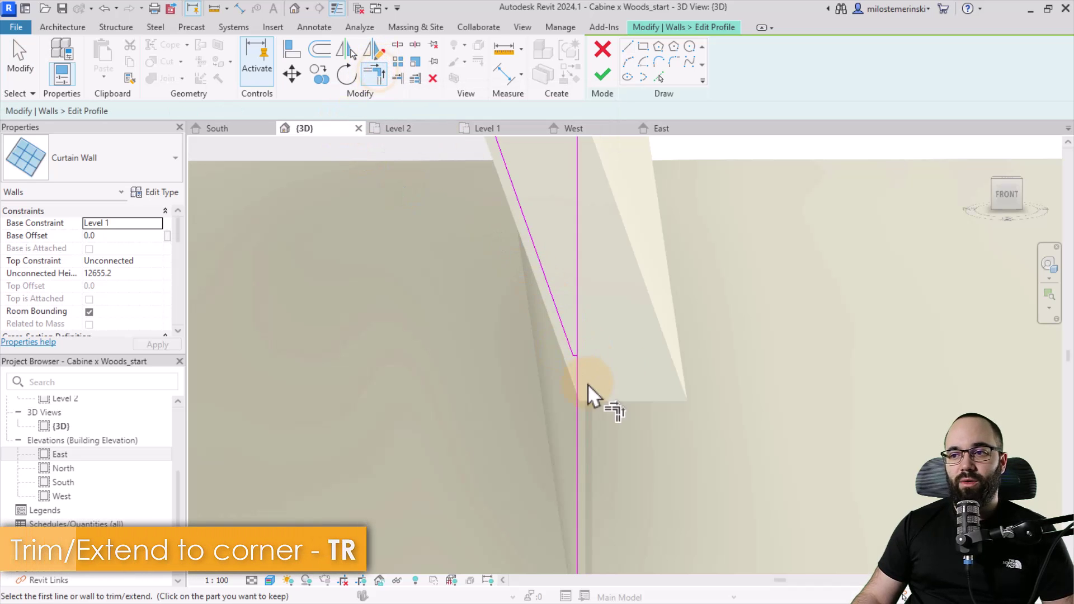
pyautogui.scroll(-1, 588, 383)
pyautogui.click(561, 322)
pyautogui.scroll(-2, 598, 350)
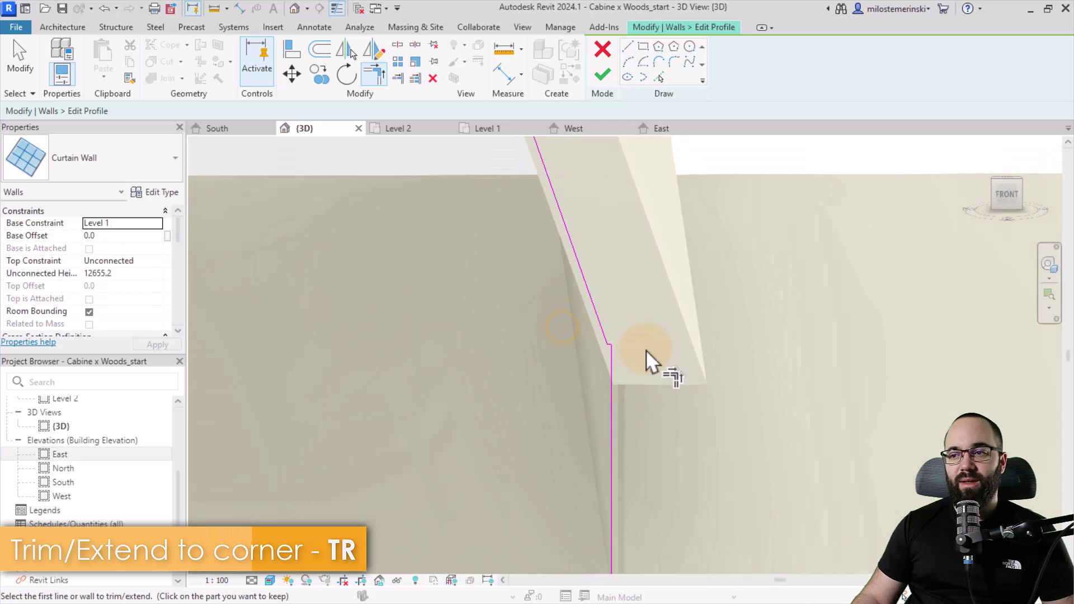
pyautogui.scroll(-1, 646, 350)
pyautogui.moveTo(648, 449); pyautogui.dragTo(476, 435, button='middle')
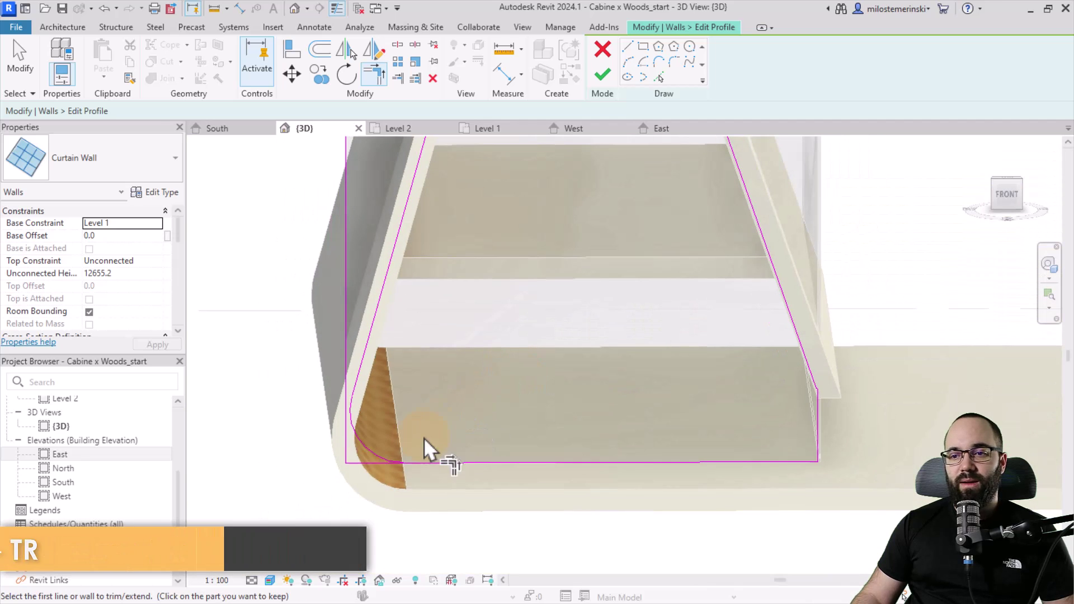
pyautogui.click(424, 462)
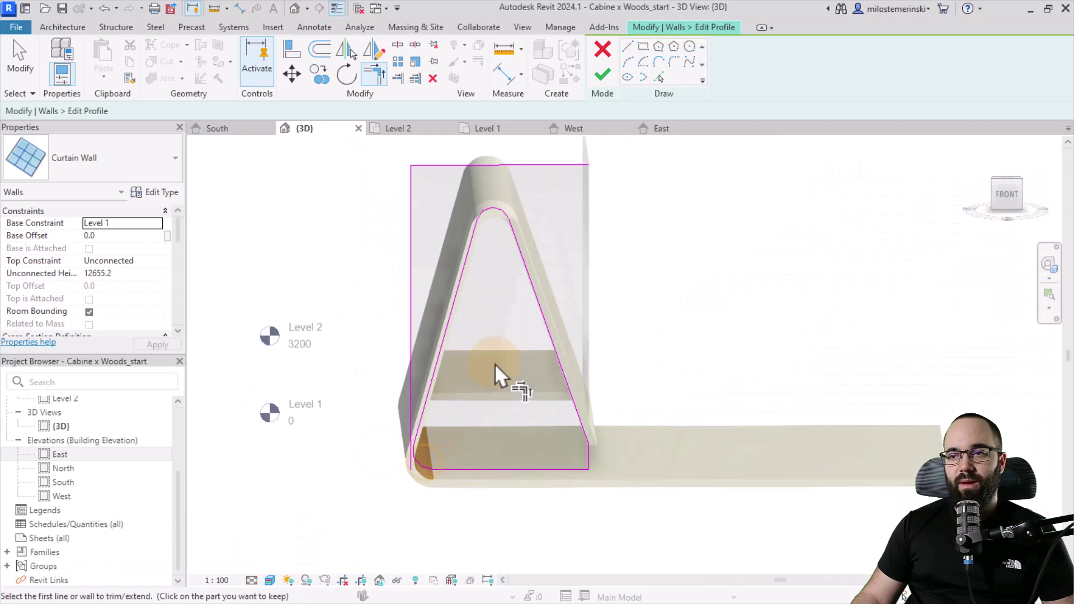
pyautogui.press('Escape')
# Delete the leftover outer sketch rectangle and finish the profile edit
pyautogui.click(427, 179)
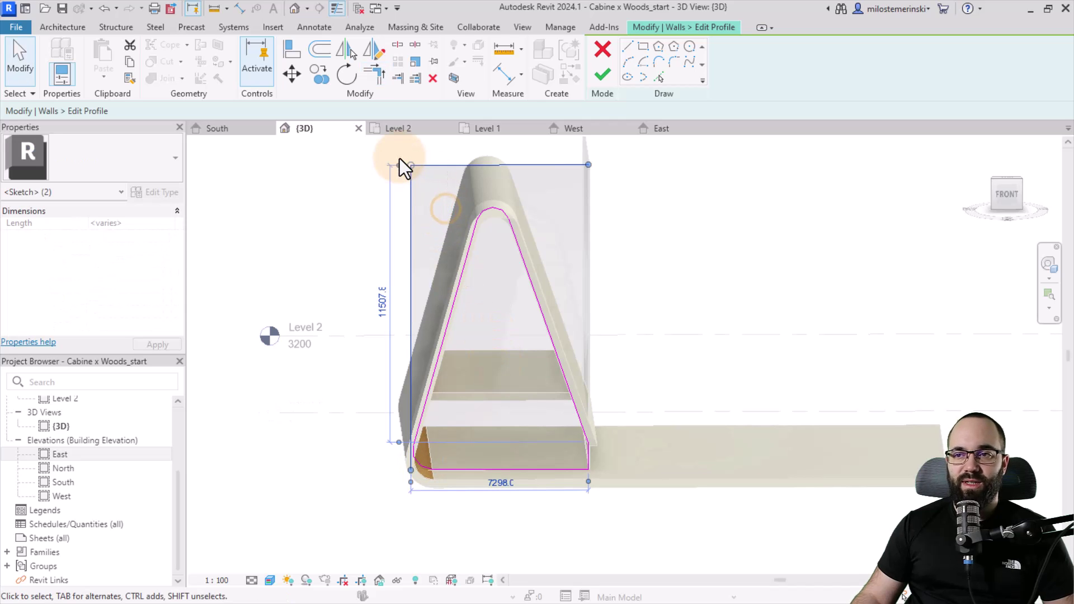
pyautogui.press('Delete')
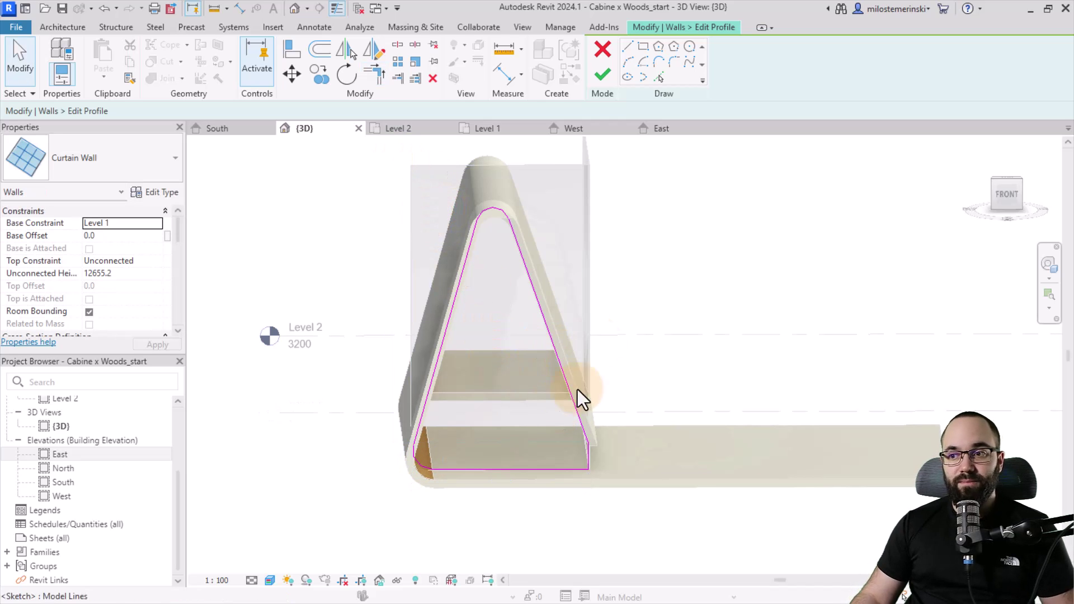
pyautogui.click(603, 78)
pyautogui.moveTo(694, 408)
pyautogui.keyDown('shift'); pyautogui.mouseDown(button='middle')
pyautogui.moveTo(643, 423)
pyautogui.moveTo(812, 354)
pyautogui.mouseUp(button='middle'); pyautogui.keyUp('shift')
pyautogui.click(812, 354)
pyautogui.press('Escape')
pyautogui.click(626, 160)
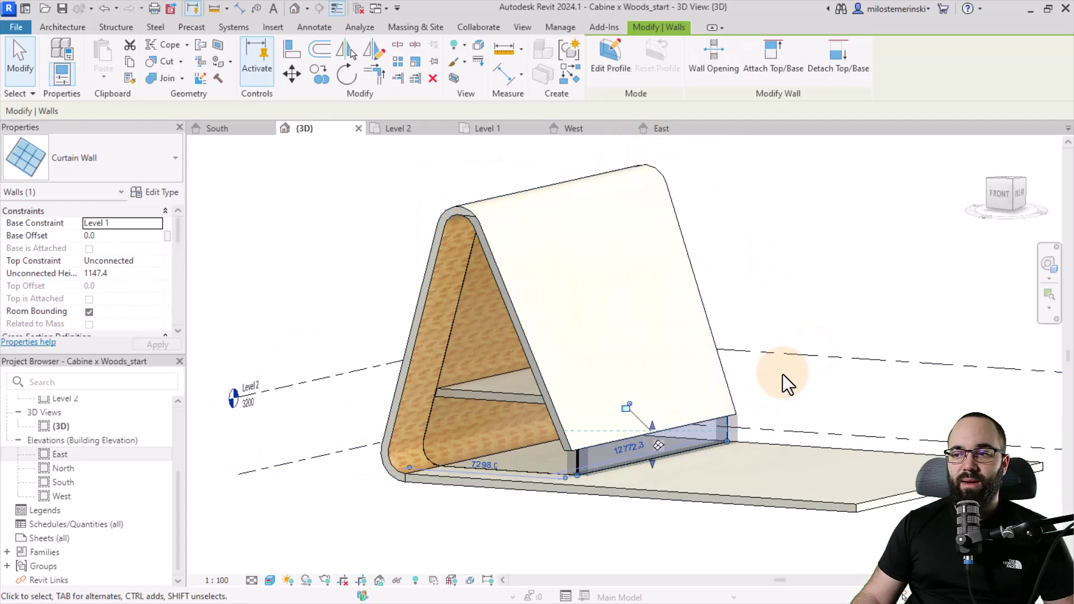
pyautogui.click(783, 374)
pyautogui.moveTo(616, 308)
pyautogui.keyDown('shift'); pyautogui.mouseDown(button='middle')
pyautogui.moveTo(733, 315)
pyautogui.moveTo(755, 331)
pyautogui.moveTo(712, 324)
pyautogui.moveTo(638, 355)
pyautogui.moveTo(530, 438)
pyautogui.mouseUp(button='middle'); pyautogui.keyUp('shift')
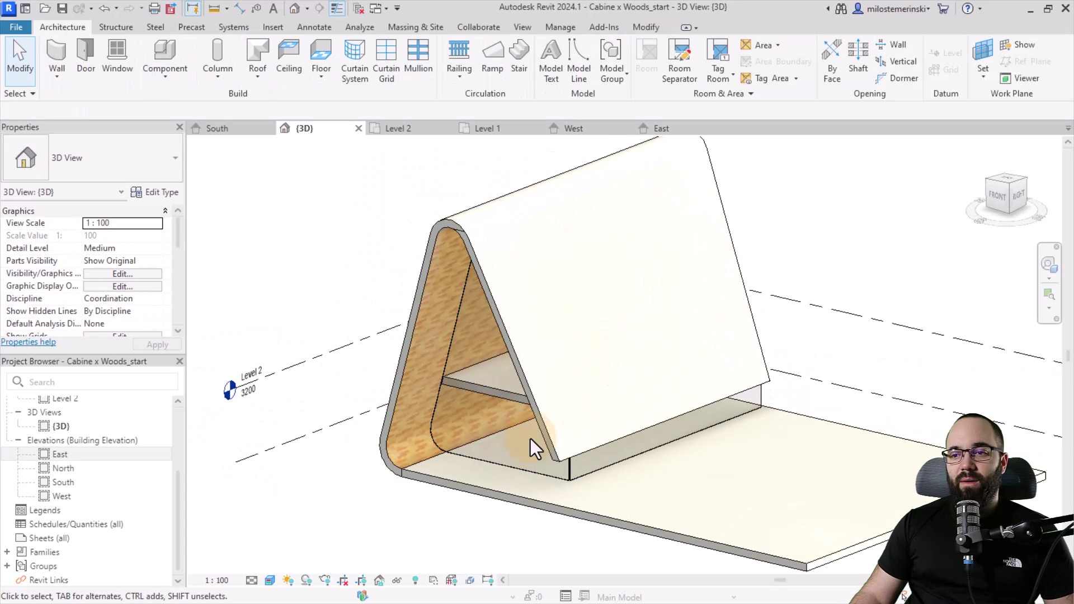
pyautogui.click(489, 463)
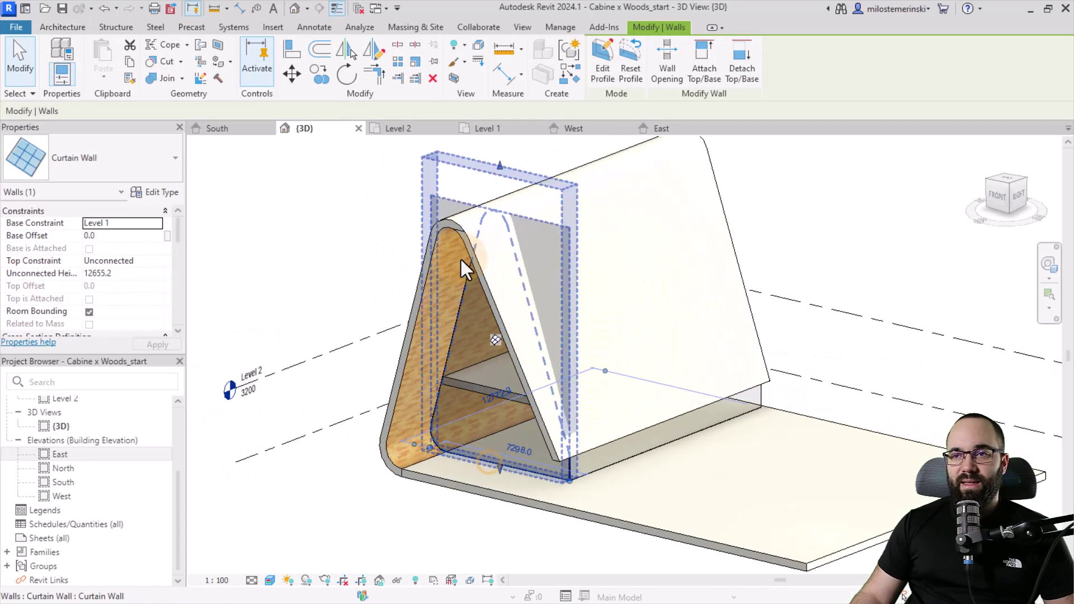
# On Level 1, mirror-copy the triangular wall (DM) across a horizontal axis, then check it in 3D
pyautogui.click(493, 130)
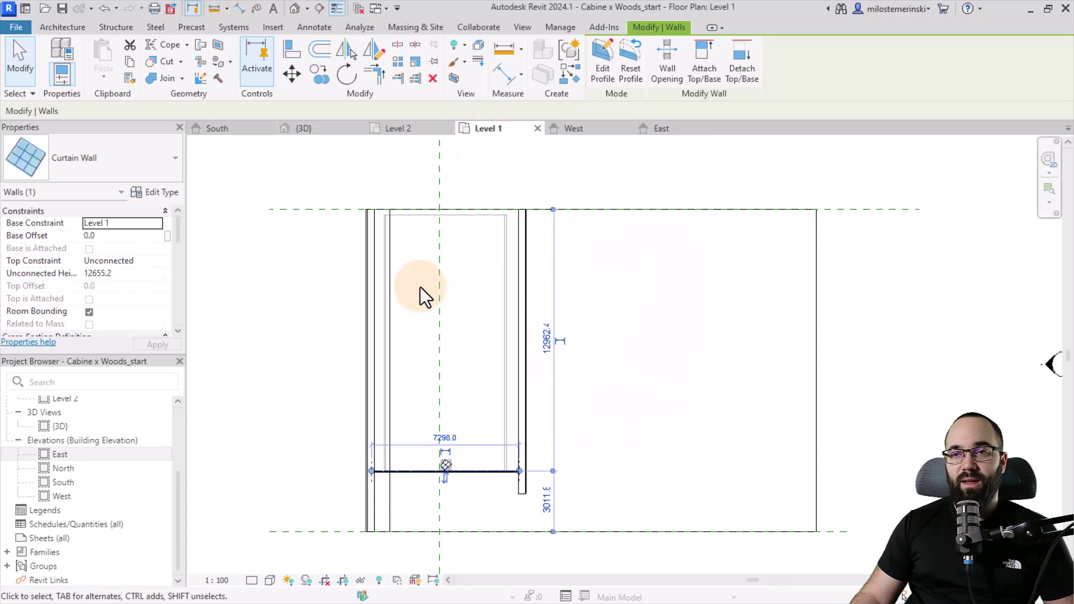
pyautogui.scroll(1, 420, 286)
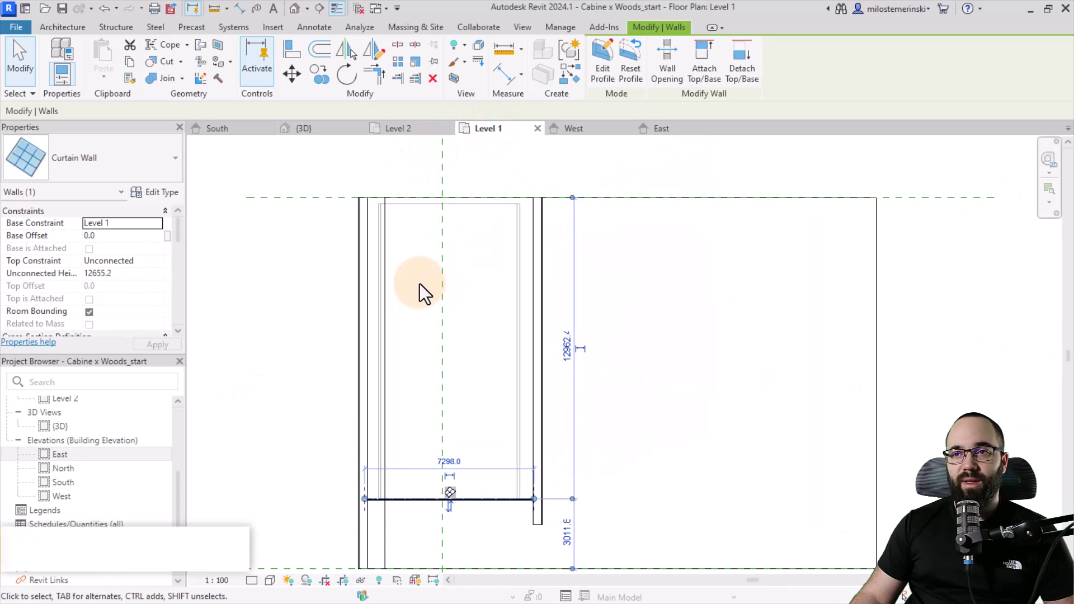
pyautogui.click(374, 58)
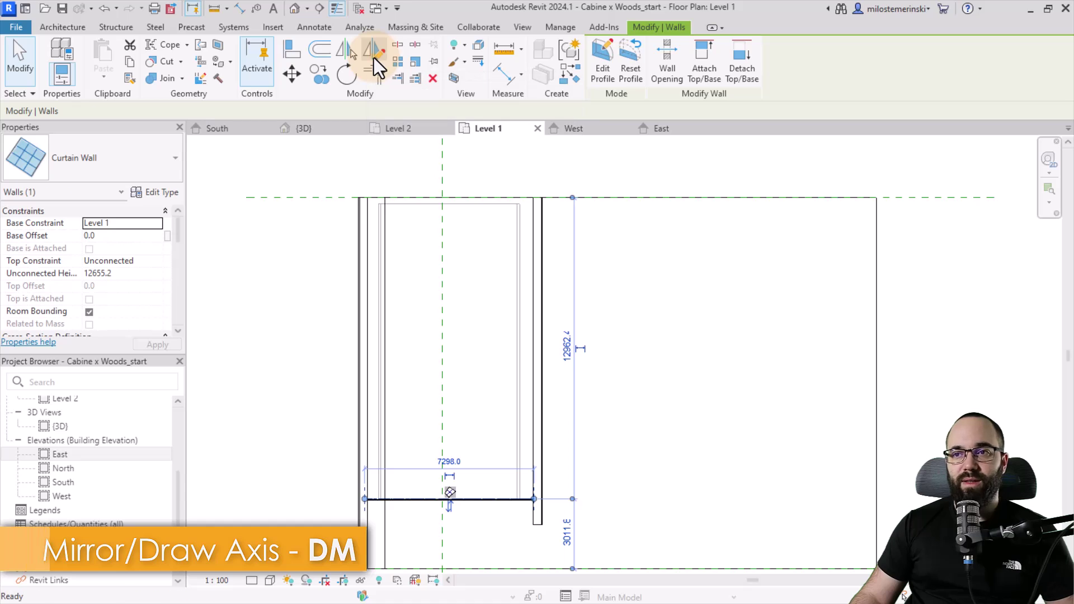
pyautogui.click(380, 351)
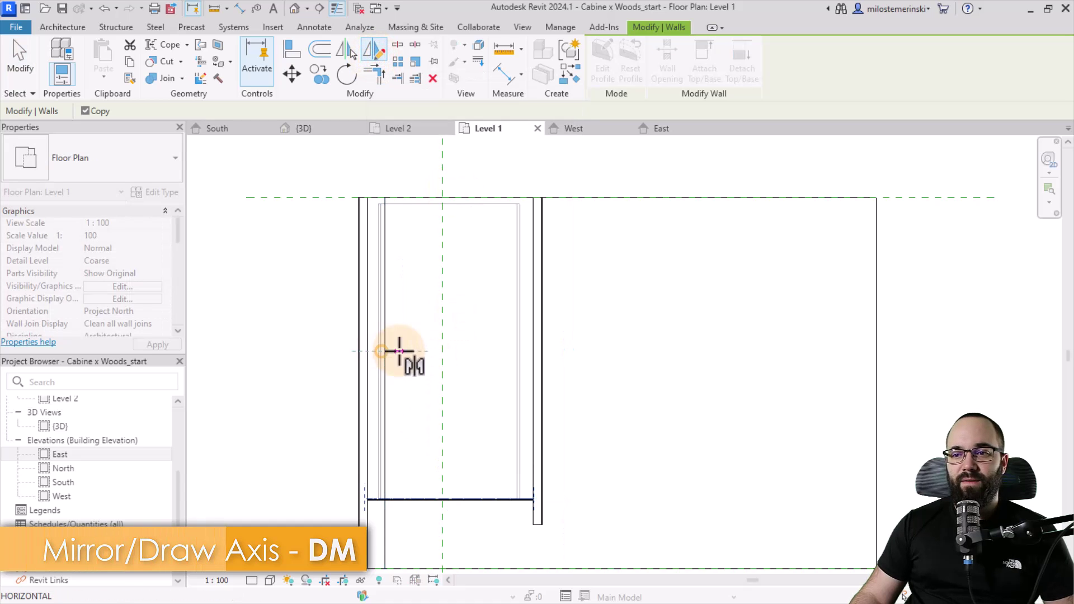
pyautogui.click(498, 351)
pyautogui.press('Escape')
pyautogui.scroll(2, 372, 209)
pyautogui.scroll(1, 392, 209)
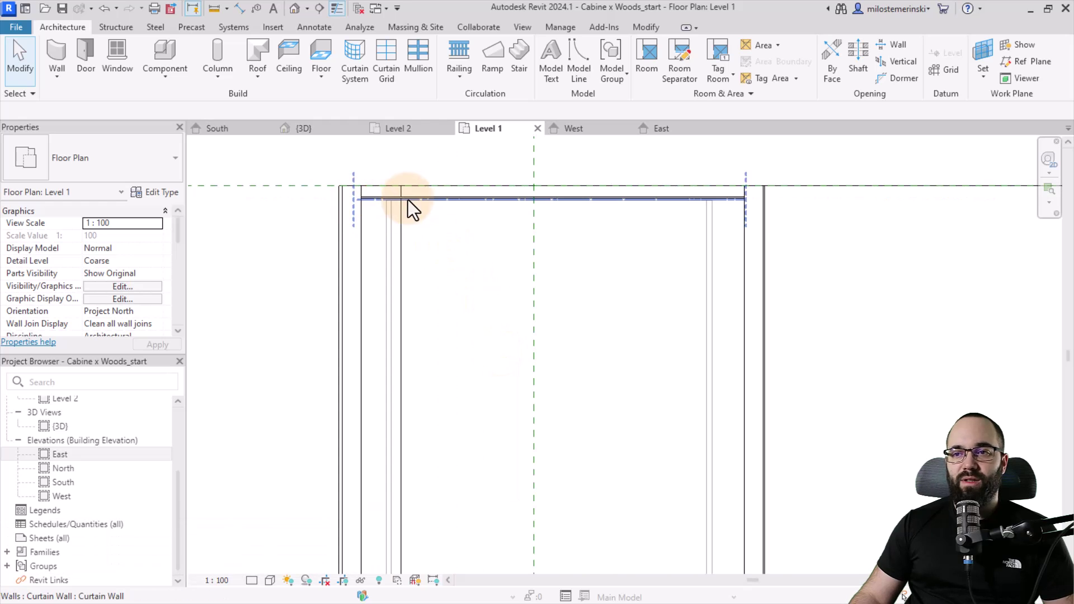
pyautogui.click(323, 130)
pyautogui.moveTo(503, 344)
pyautogui.keyDown('shift'); pyautogui.mouseDown(button='middle')
pyautogui.moveTo(529, 368)
pyautogui.moveTo(839, 395)
pyautogui.moveTo(923, 376)
pyautogui.mouseUp(button='middle'); pyautogui.keyUp('shift')
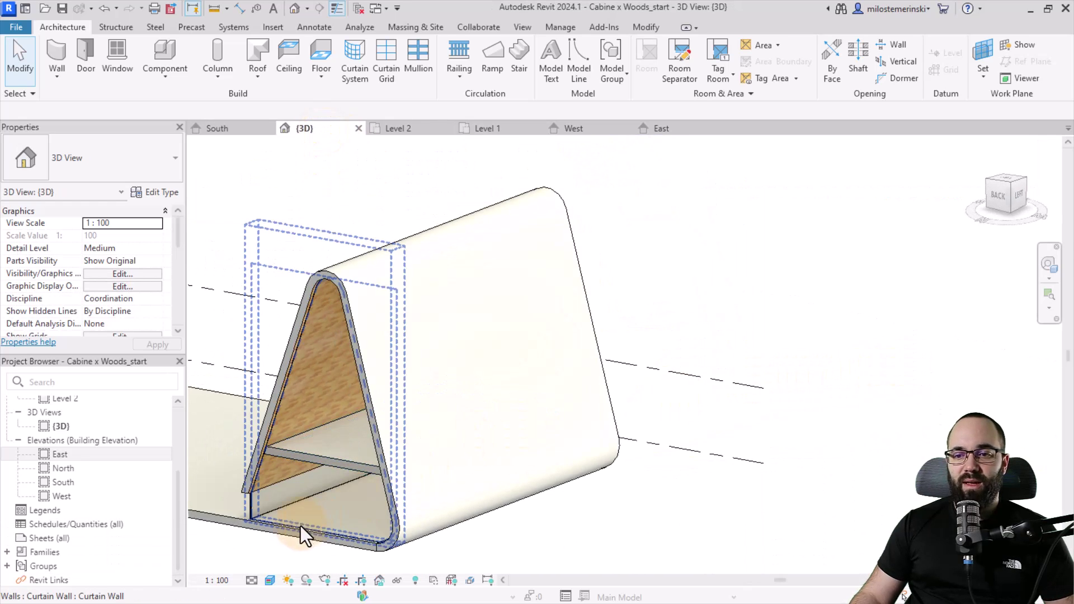
pyautogui.moveTo(302, 534)
pyautogui.keyDown('shift'); pyautogui.mouseDown(button='middle')
pyautogui.moveTo(546, 504)
pyautogui.moveTo(269, 504)
pyautogui.moveTo(347, 540)
pyautogui.moveTo(573, 522)
pyautogui.moveTo(493, 470)
pyautogui.mouseUp(button='middle'); pyautogui.keyUp('shift')
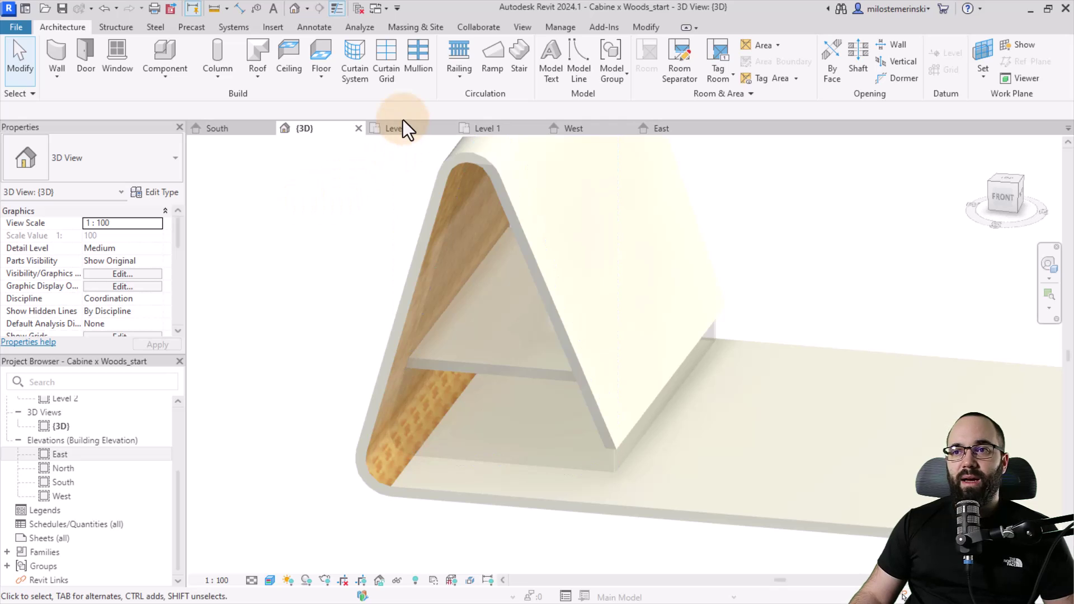
pyautogui.keyDown('shift'); pyautogui.moveTo(358, 235); pyautogui.dragTo(358, 263, button='middle'); pyautogui.keyUp('shift')
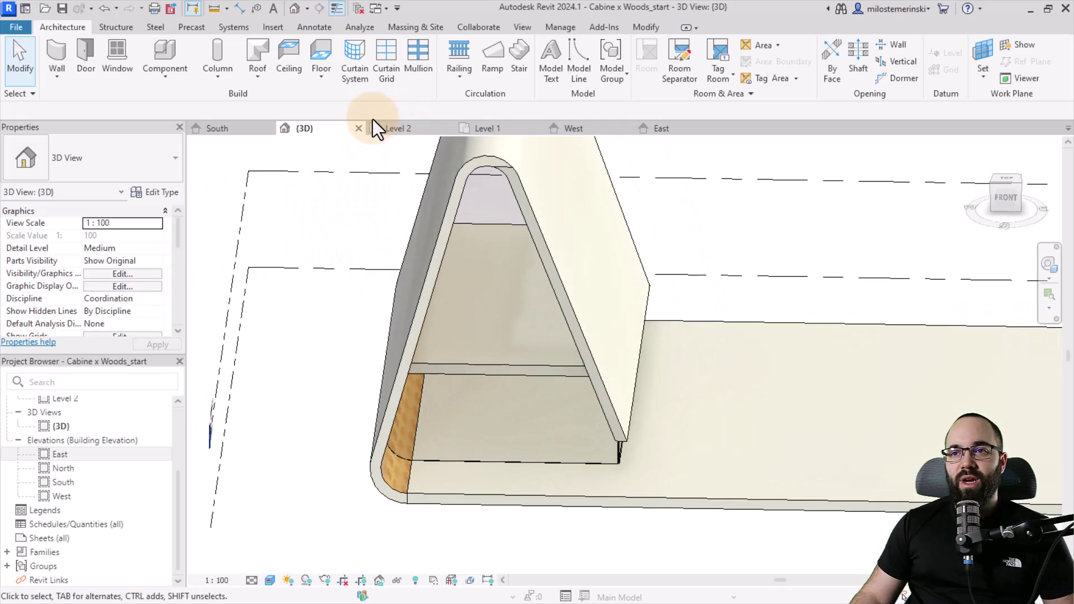
# Place three One Segment vertical curtain grid lines in the lower glass panel below the loft
pyautogui.click(385, 76)
pyautogui.keyDown('shift'); pyautogui.moveTo(491, 331); pyautogui.dragTo(437, 371, button='middle'); pyautogui.keyUp('shift')
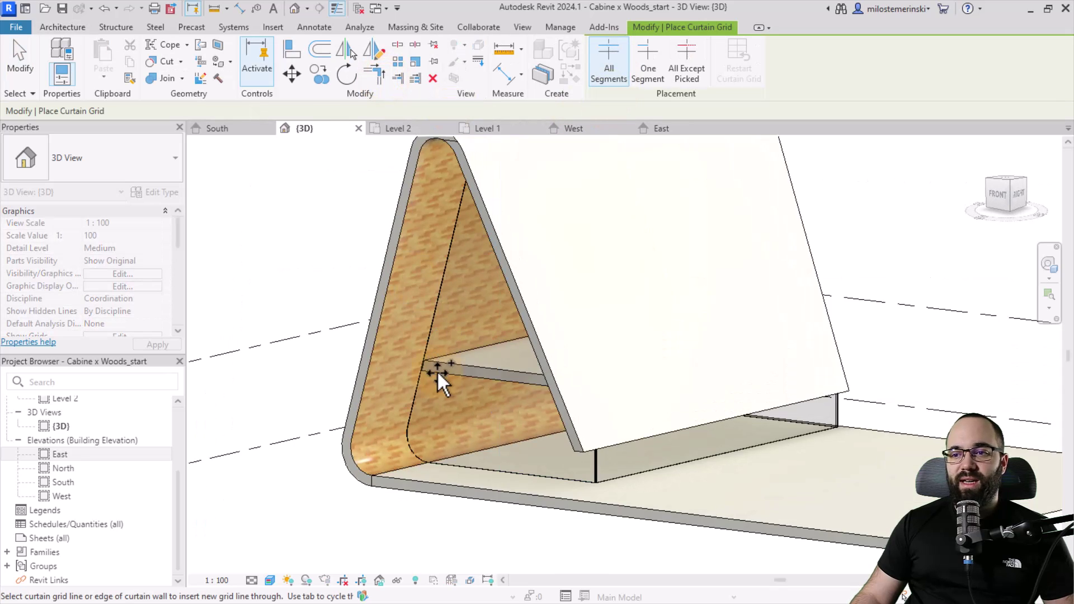
pyautogui.scroll(3, 426, 362)
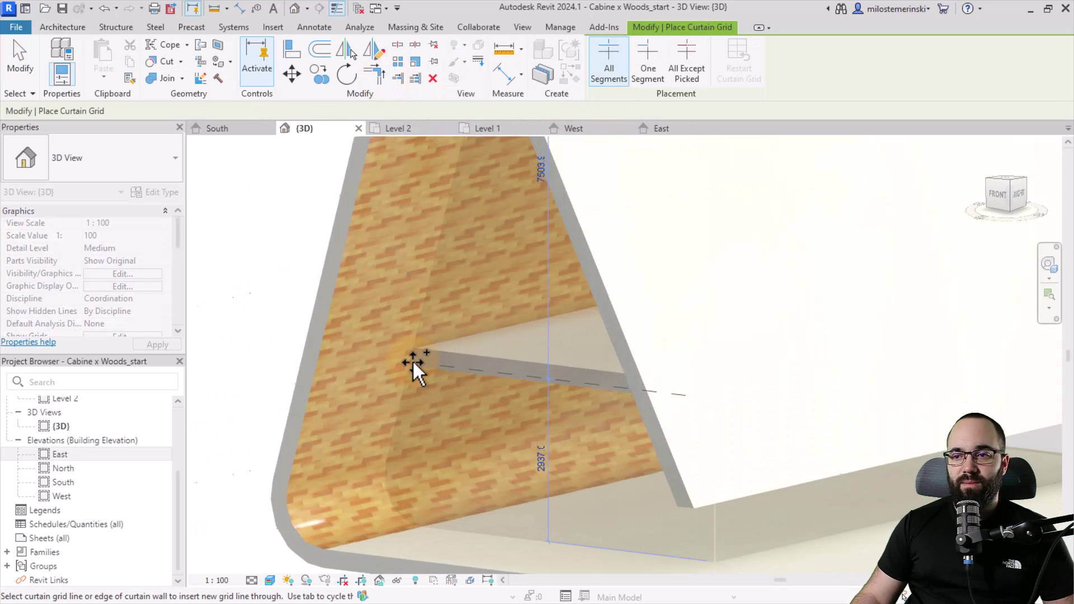
pyautogui.scroll(-2, 412, 361)
pyautogui.keyDown('shift'); pyautogui.moveTo(338, 300); pyautogui.dragTo(402, 343, button='middle'); pyautogui.keyUp('shift')
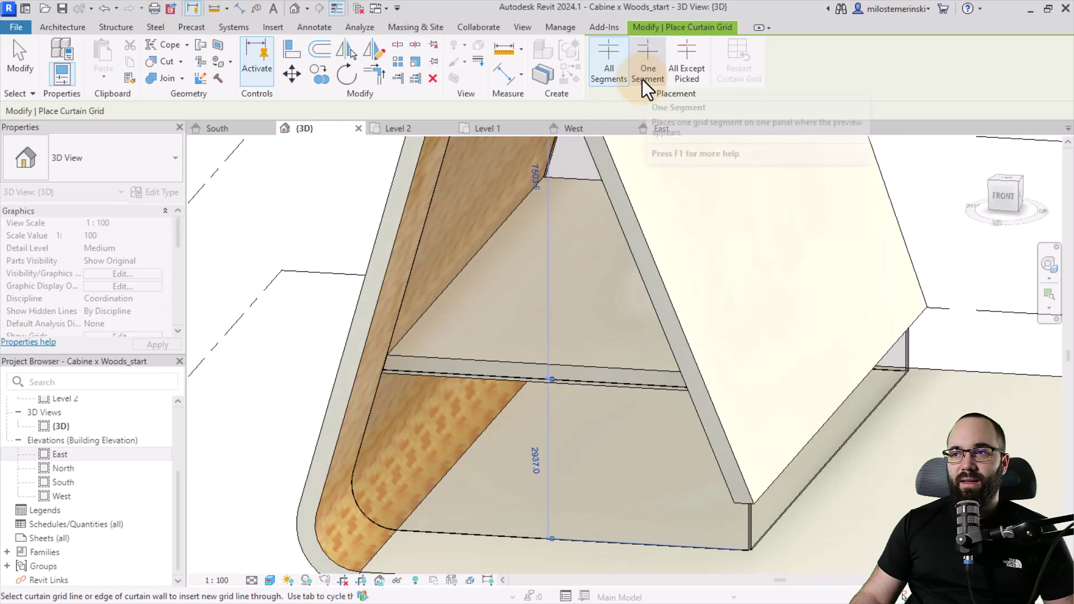
pyautogui.click(643, 81)
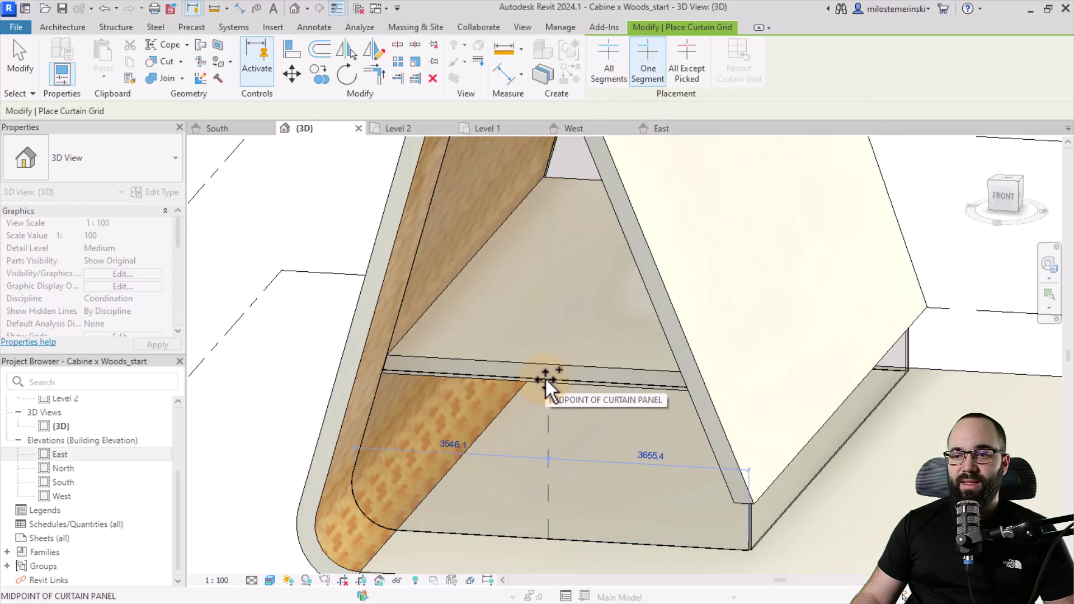
pyautogui.keyDown('shift'); pyautogui.moveTo(547, 377); pyautogui.dragTo(591, 400, button='middle'); pyautogui.keyUp('shift')
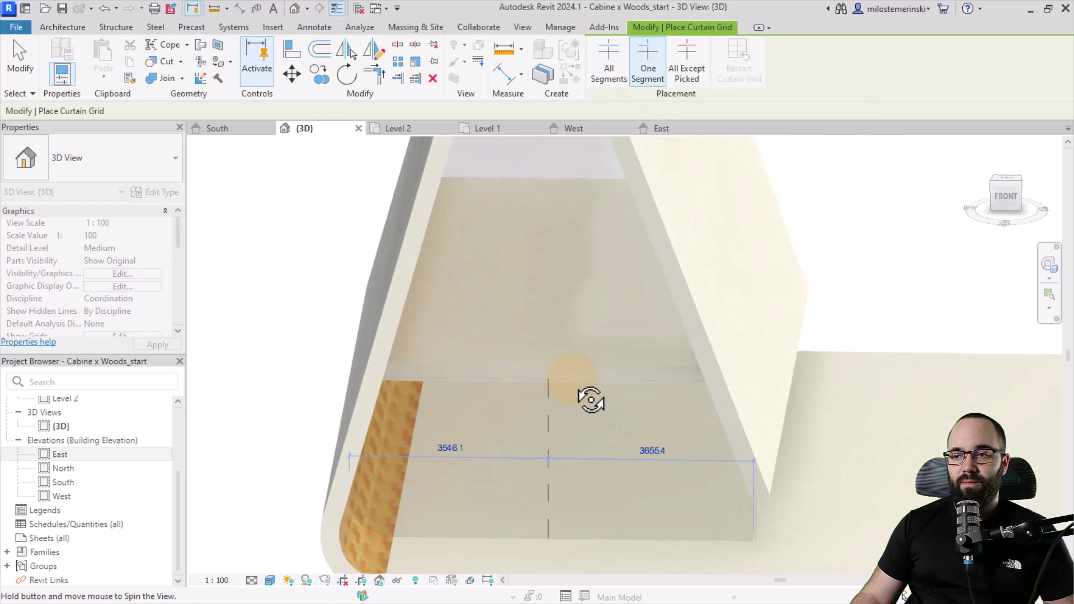
pyautogui.click(548, 378)
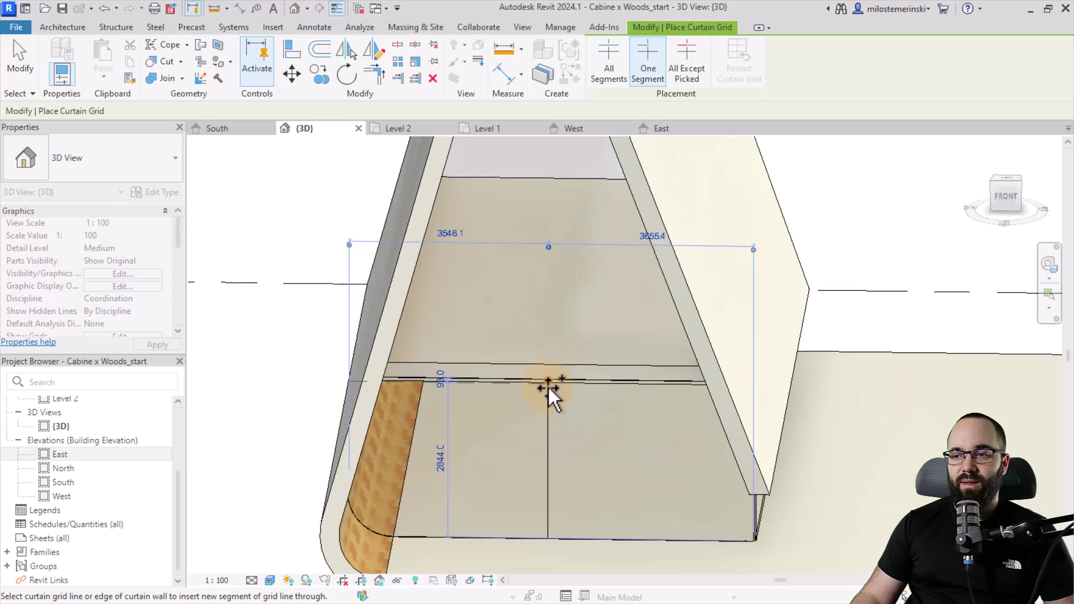
pyautogui.click(505, 377)
pyautogui.click(590, 378)
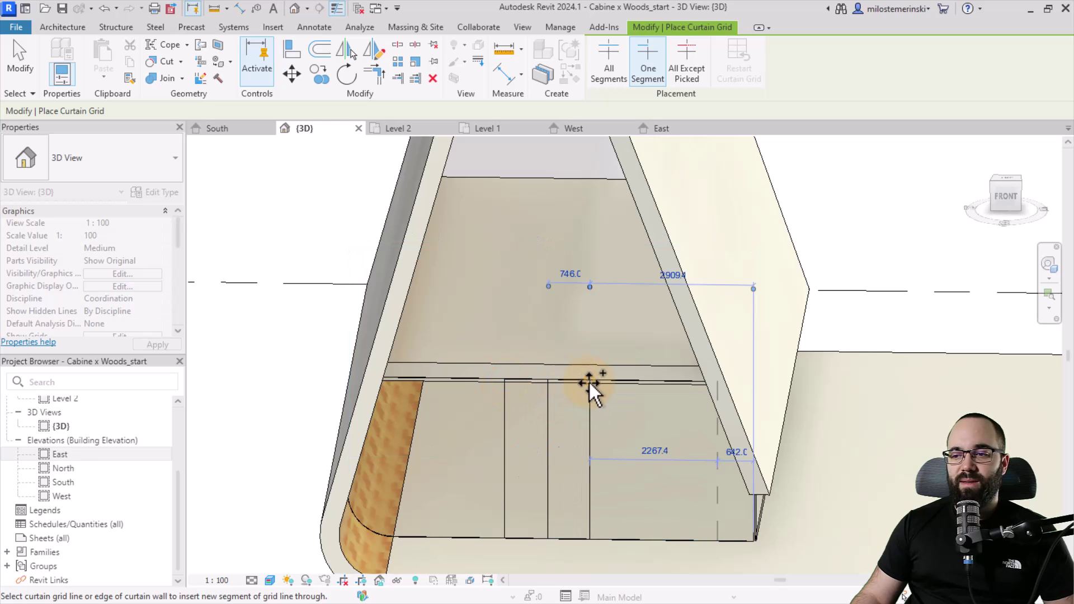
pyautogui.press('Escape')
# Adjust the grid lines' temporary dimensions to 786 and 750
pyautogui.click(590, 432)
pyautogui.scroll(-2, 583, 424)
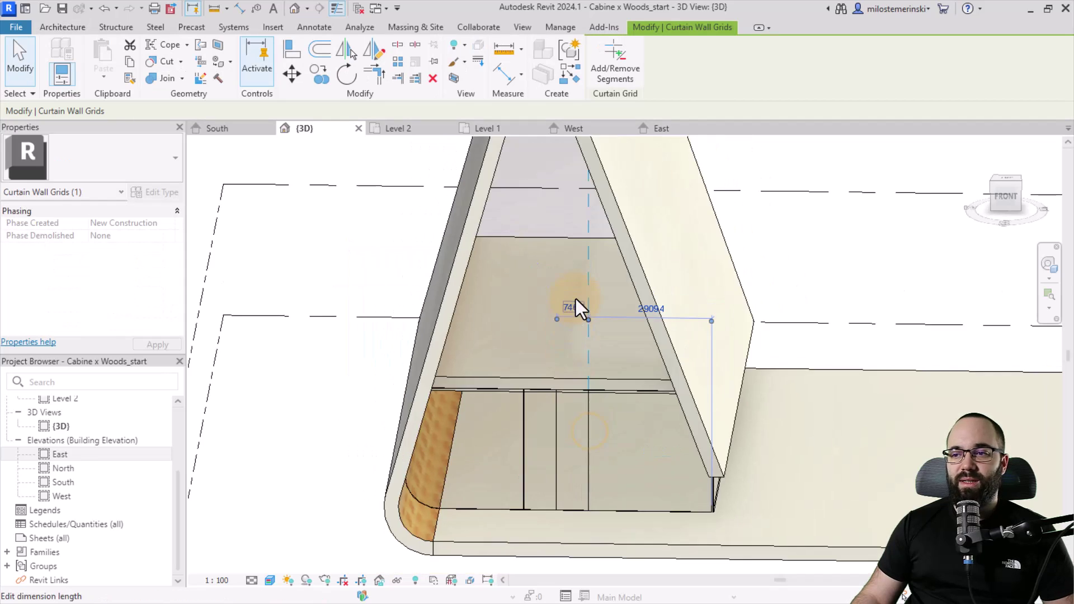
pyautogui.write('786')
pyautogui.press('Return')
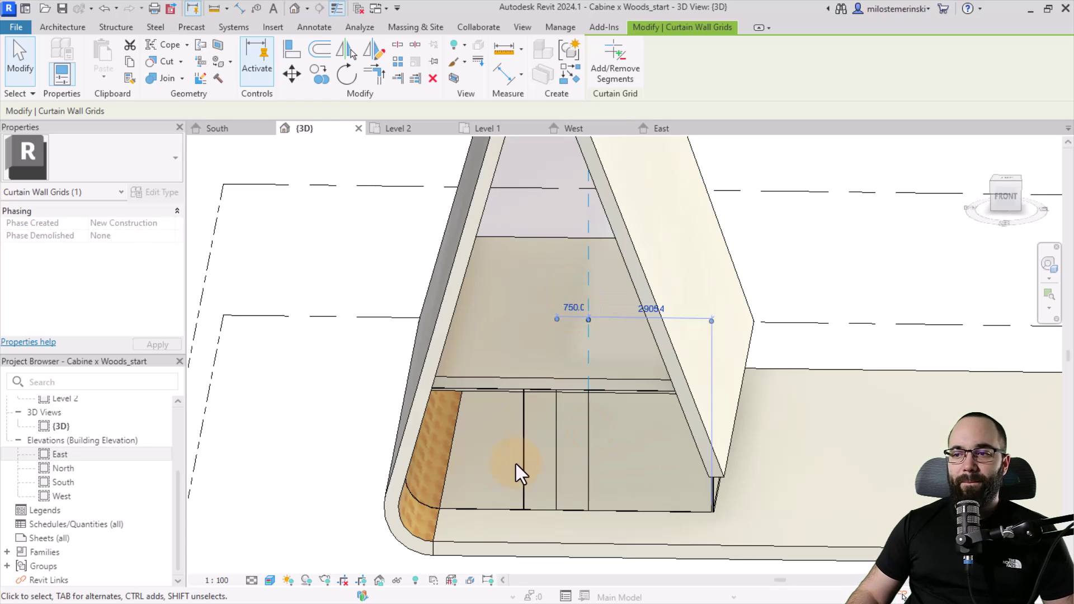
pyautogui.click(518, 465)
pyautogui.click(540, 281)
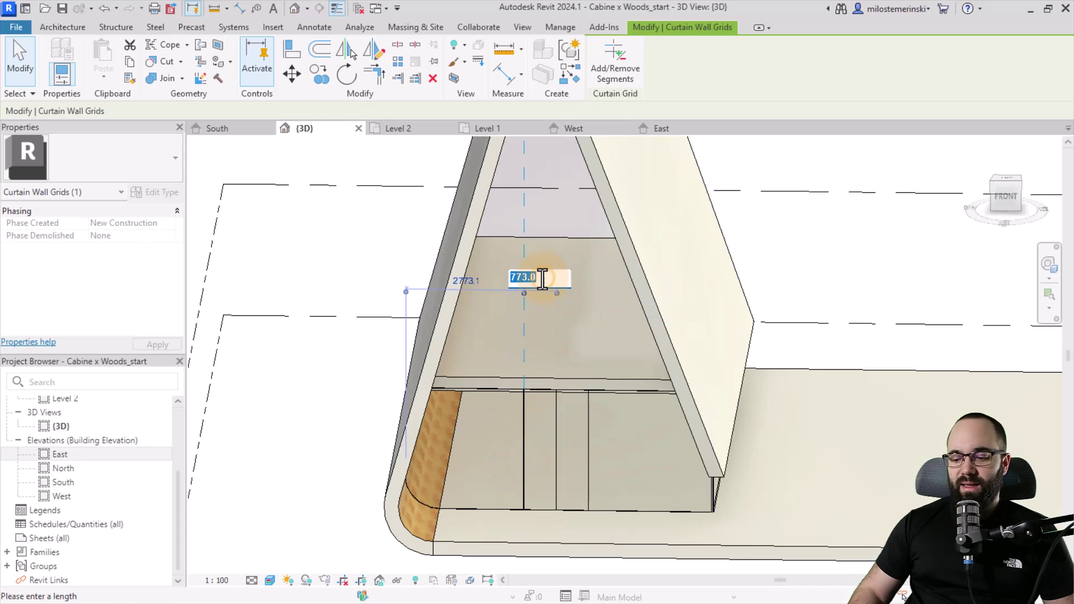
pyautogui.press('Return')
pyautogui.press('Escape')
pyautogui.moveTo(558, 424)
pyautogui.keyDown('shift'); pyautogui.mouseDown(button='middle')
pyautogui.moveTo(526, 395)
pyautogui.moveTo(428, 229)
pyautogui.mouseUp(button='middle'); pyautogui.keyUp('shift')
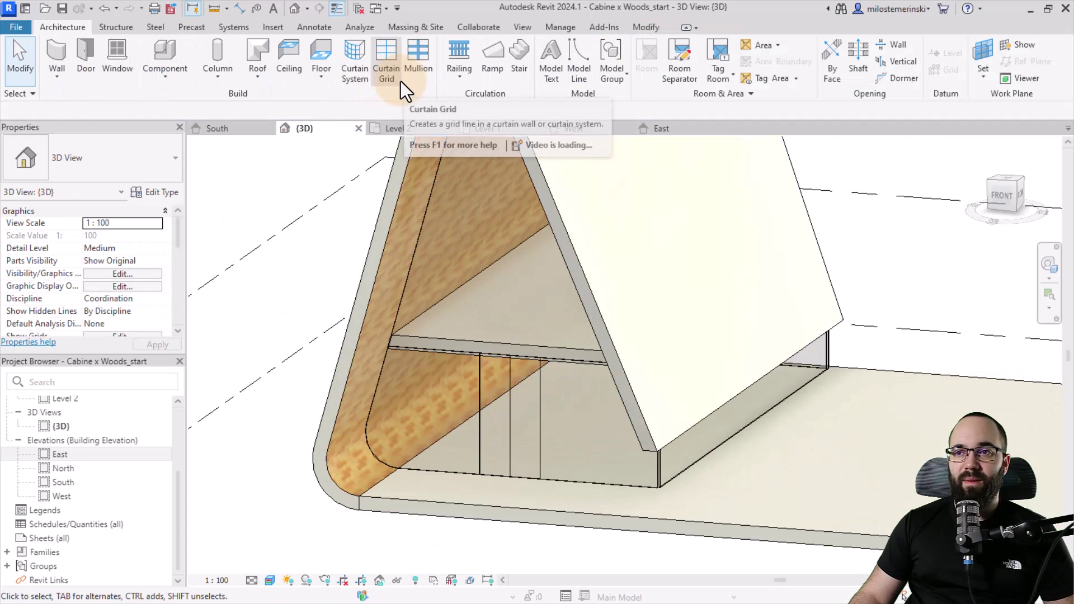
# Apply mullions to the front curtain wall with the All Grid Lines option
pyautogui.click(420, 68)
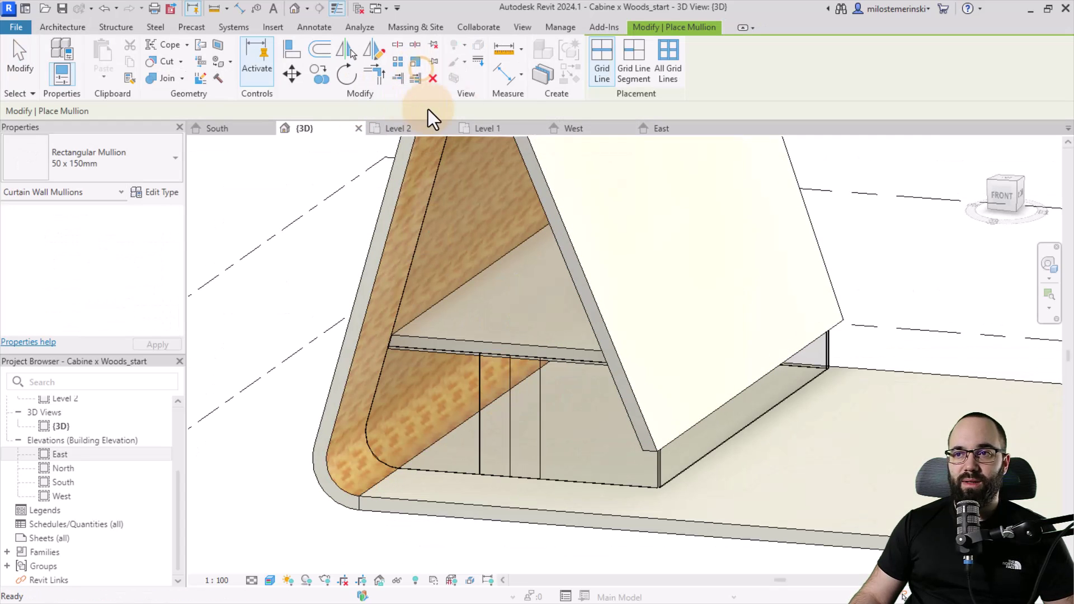
pyautogui.click(678, 71)
pyautogui.click(398, 316)
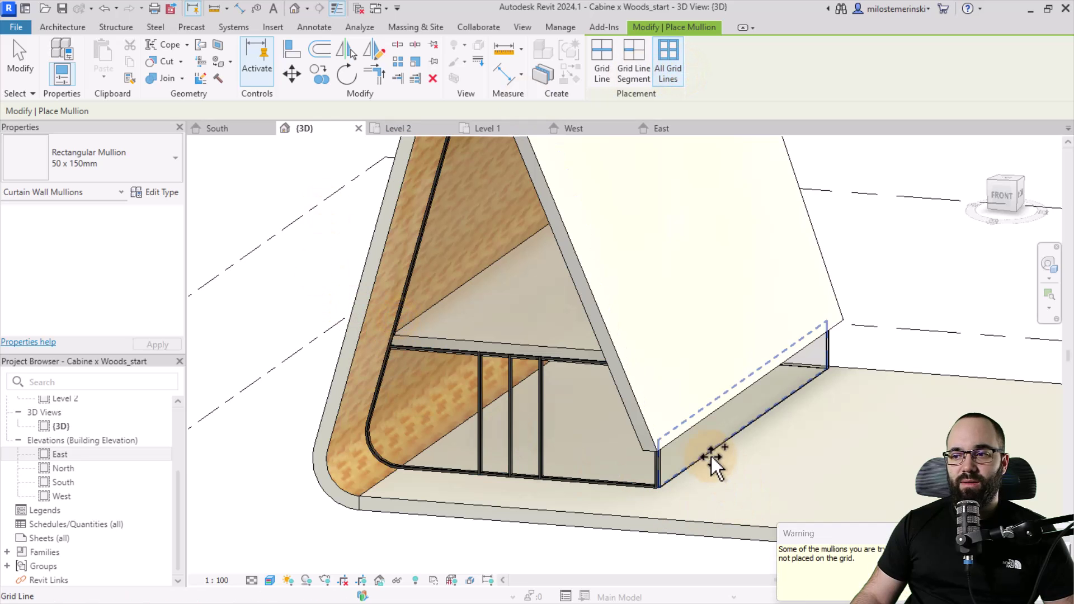
pyautogui.moveTo(839, 417)
pyautogui.keyDown('shift'); pyautogui.mouseDown(button='middle')
pyautogui.moveTo(541, 391)
pyautogui.moveTo(493, 343)
pyautogui.moveTo(445, 324)
pyautogui.moveTo(712, 314)
pyautogui.moveTo(632, 331)
pyautogui.moveTo(539, 431)
pyautogui.mouseUp(button='middle'); pyautogui.keyUp('shift')
pyautogui.scroll(4, 447, 348)
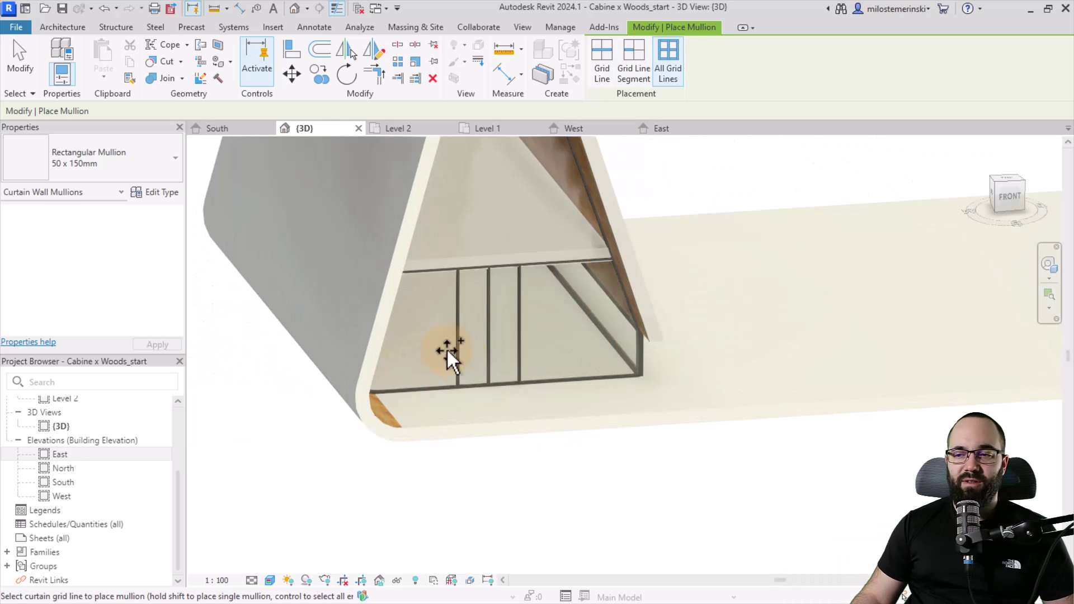
pyautogui.press('Escape')
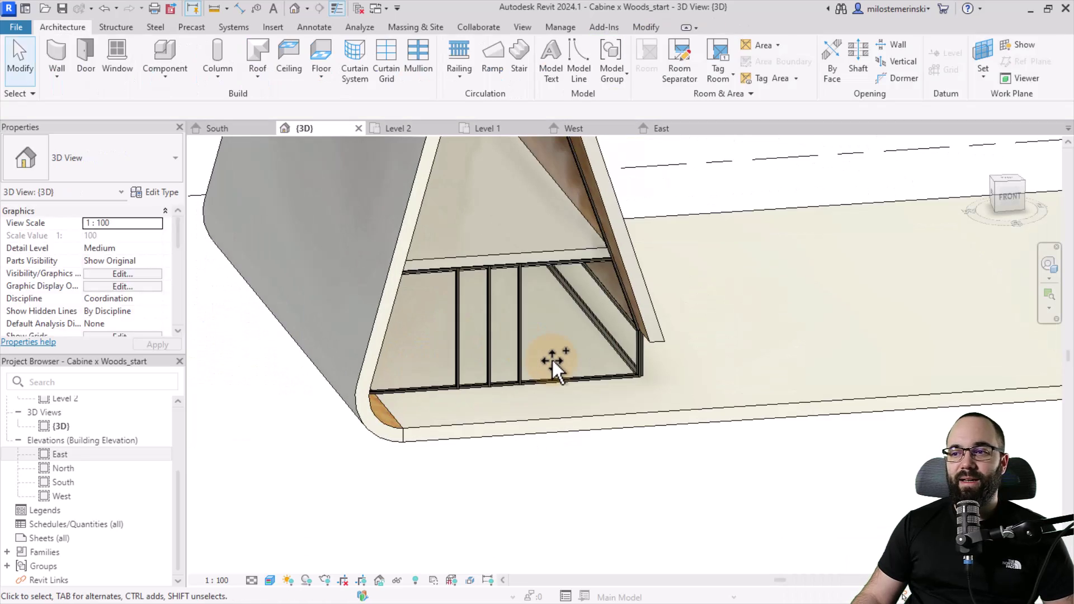
pyautogui.scroll(-5, 523, 330)
pyautogui.moveTo(587, 388)
pyautogui.keyDown('shift'); pyautogui.mouseDown(button='middle')
pyautogui.moveTo(474, 388)
pyautogui.moveTo(393, 408)
pyautogui.moveTo(438, 479)
pyautogui.moveTo(393, 442)
pyautogui.moveTo(497, 508)
pyautogui.moveTo(355, 504)
pyautogui.moveTo(371, 515)
pyautogui.moveTo(372, 498)
pyautogui.moveTo(447, 466)
pyautogui.moveTo(515, 410)
pyautogui.moveTo(443, 439)
pyautogui.moveTo(420, 479)
pyautogui.moveTo(404, 461)
pyautogui.mouseUp(button='middle'); pyautogui.keyUp('shift')
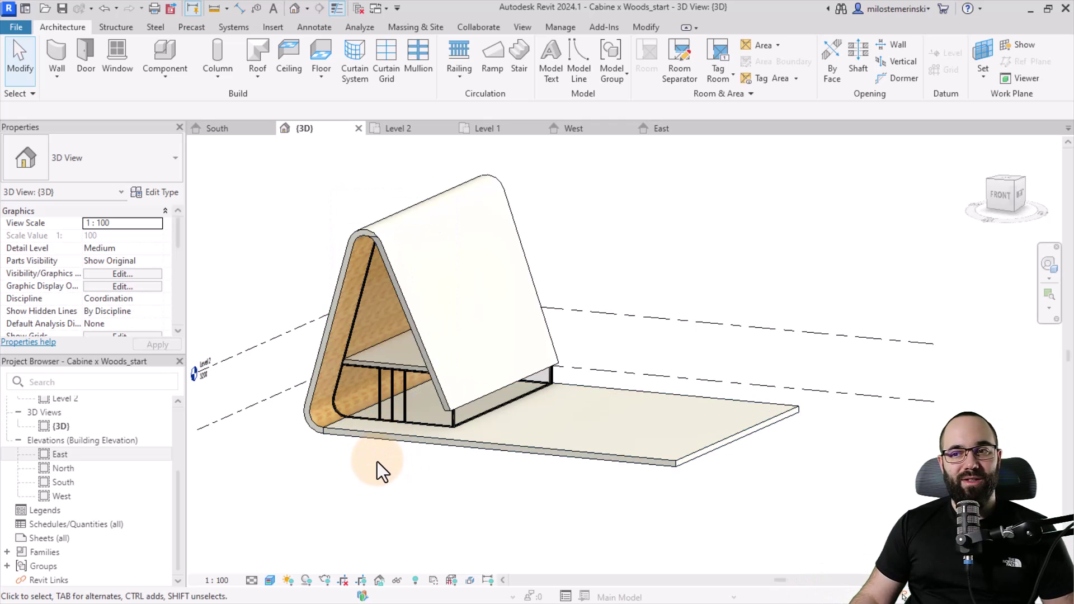
pyautogui.moveTo(371, 460)
pyautogui.keyDown('shift'); pyautogui.mouseDown(button='middle')
pyautogui.moveTo(311, 492)
pyautogui.moveTo(318, 487)
pyautogui.moveTo(273, 465)
pyautogui.moveTo(273, 451)
pyautogui.moveTo(321, 446)
pyautogui.moveTo(367, 465)
pyautogui.moveTo(305, 485)
pyautogui.moveTo(412, 520)
pyautogui.moveTo(400, 498)
pyautogui.mouseUp(button='middle'); pyautogui.keyUp('shift')
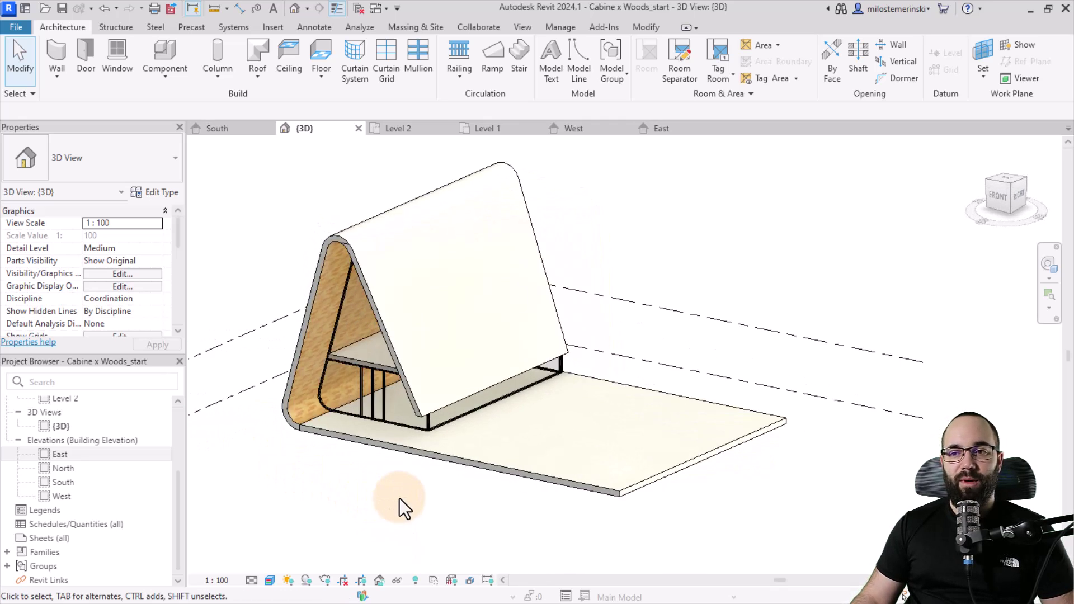